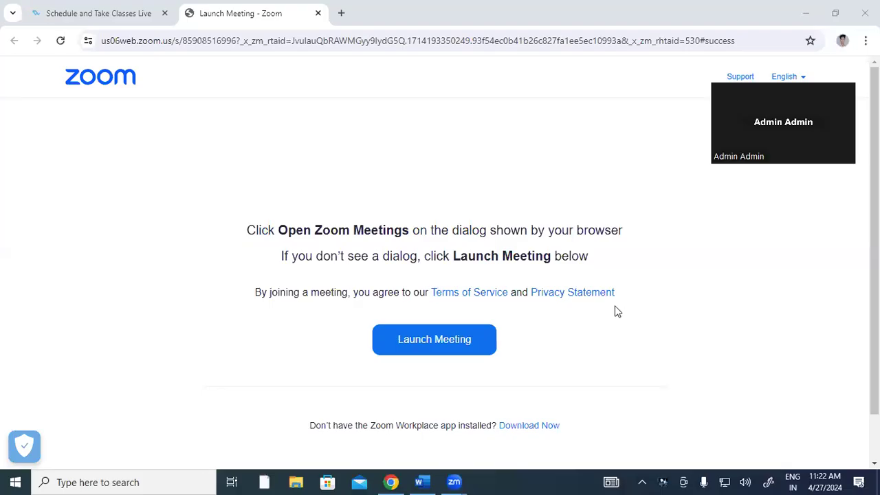
# Step: Switch from Chrome to the blank Word document, Document1
pyautogui.click(426, 480)
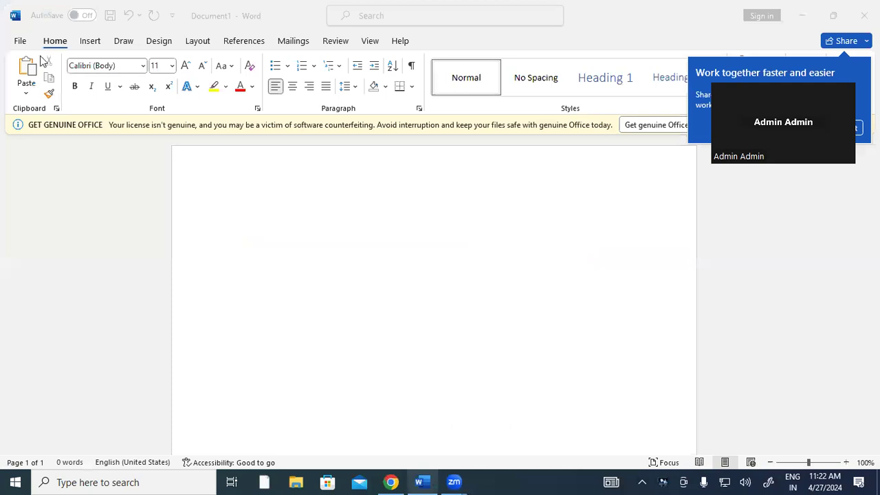
# Step: Show the References tools, look over the File > Open locations, then return to the blank document
pyautogui.click(242, 42)
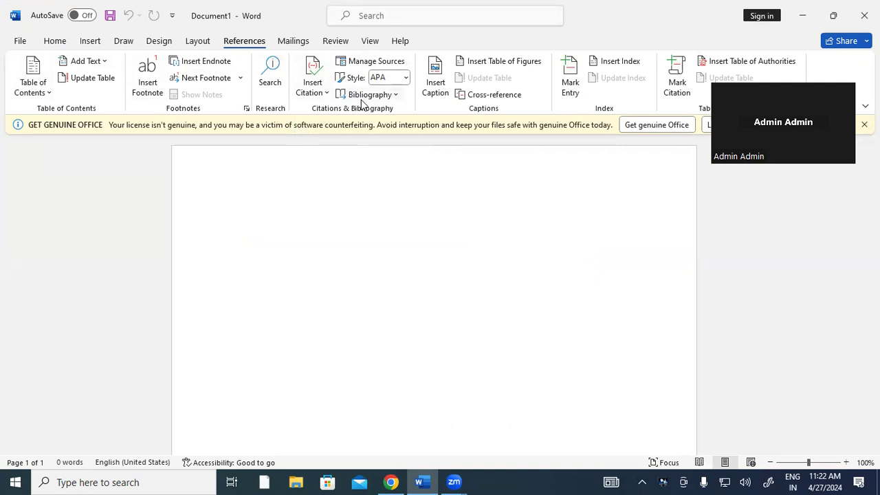
pyautogui.click(20, 41)
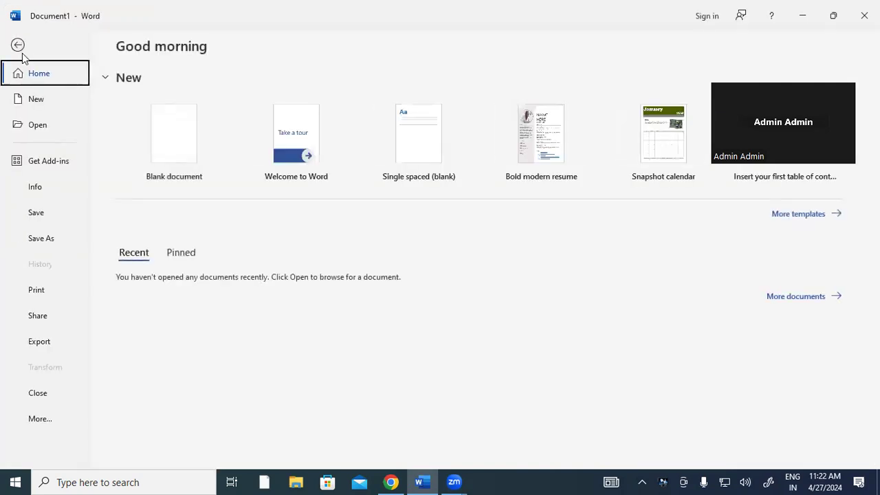
pyautogui.click(39, 125)
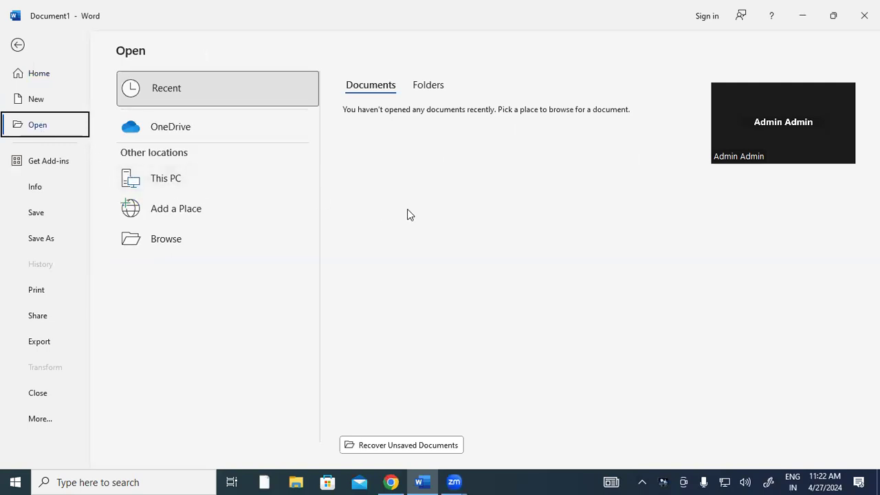
pyautogui.click(427, 86)
pyautogui.click(352, 87)
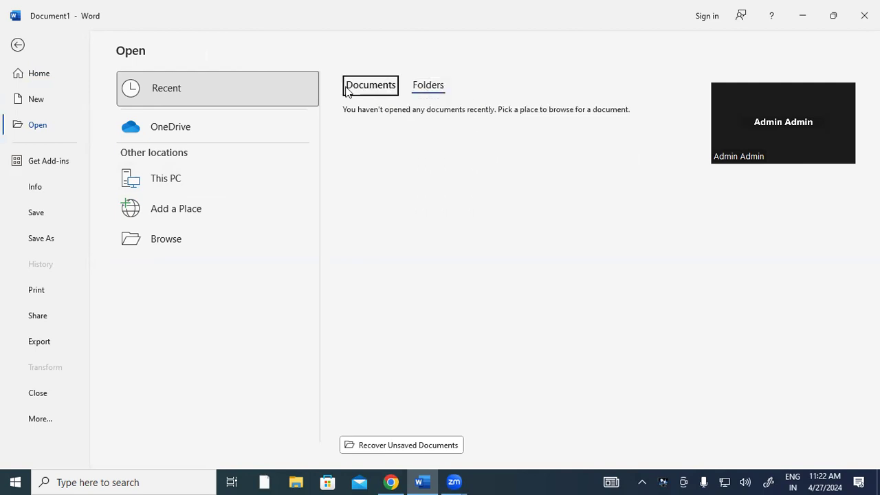
pyautogui.click(18, 45)
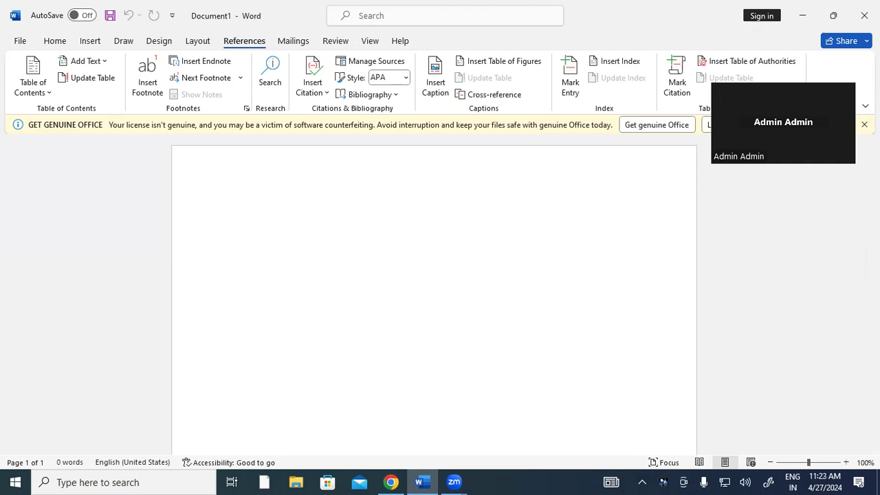
# Step: Generate five sample paragraphs with =rand() and enlarge them all to 14 pt Calibri
pyautogui.write('=rand')
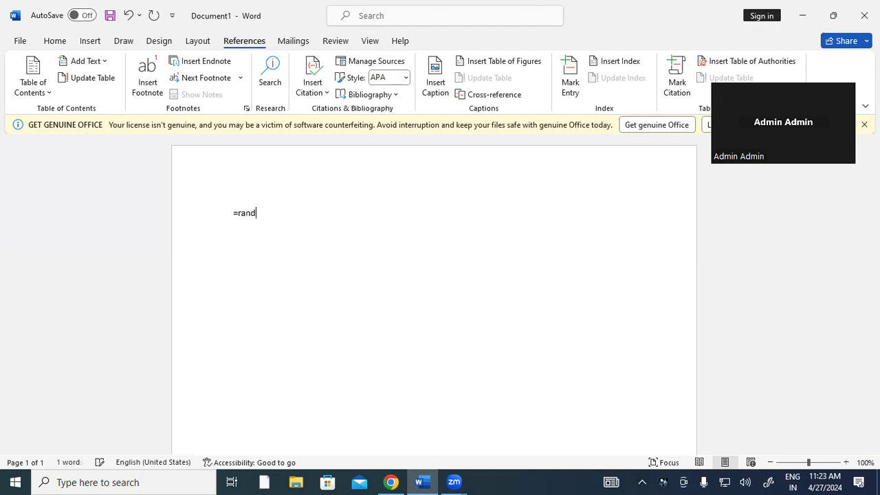
pyautogui.write('()')
pyautogui.press('Return')
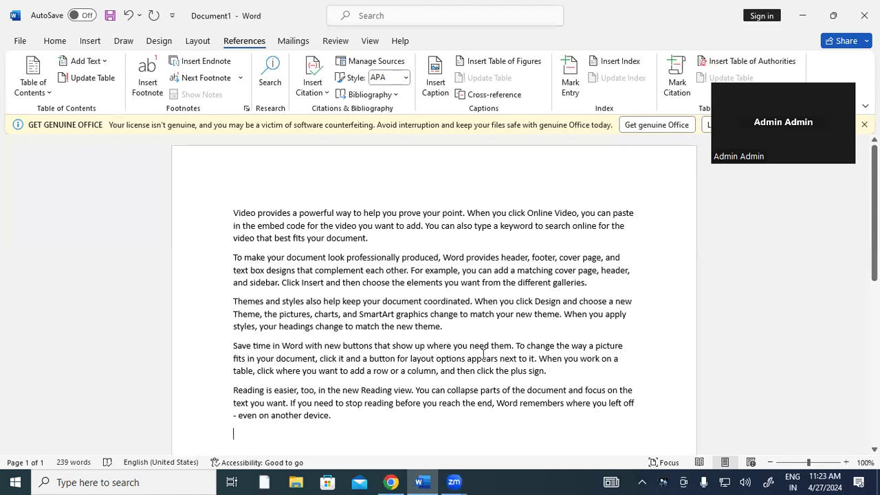
pyautogui.moveTo(233, 434); pyautogui.dragTo(228, 215)
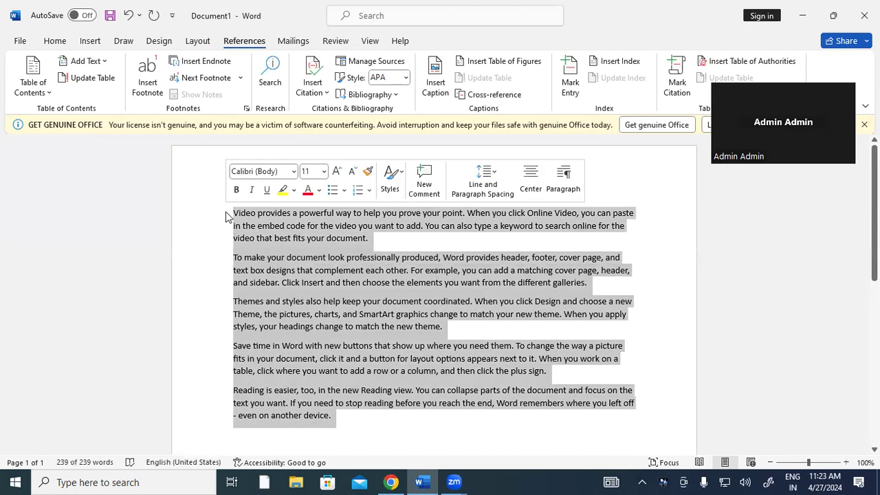
pyautogui.click(57, 41)
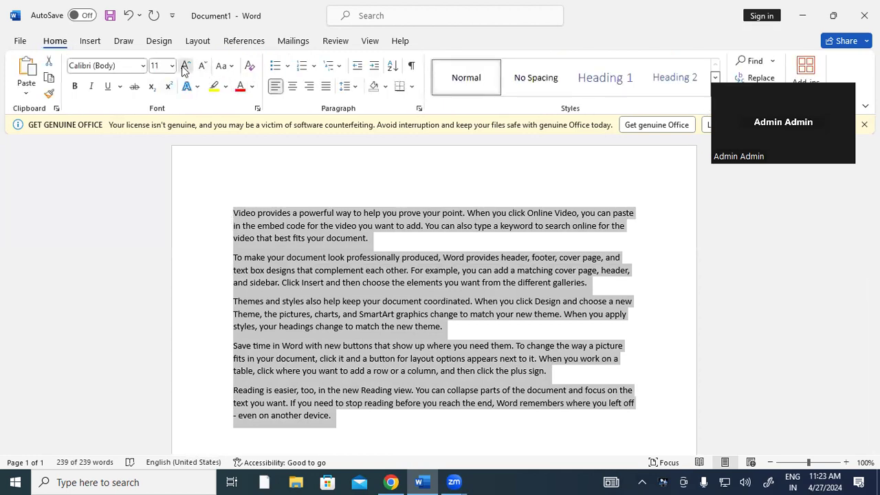
pyautogui.click(185, 66)
pyautogui.click(185, 67)
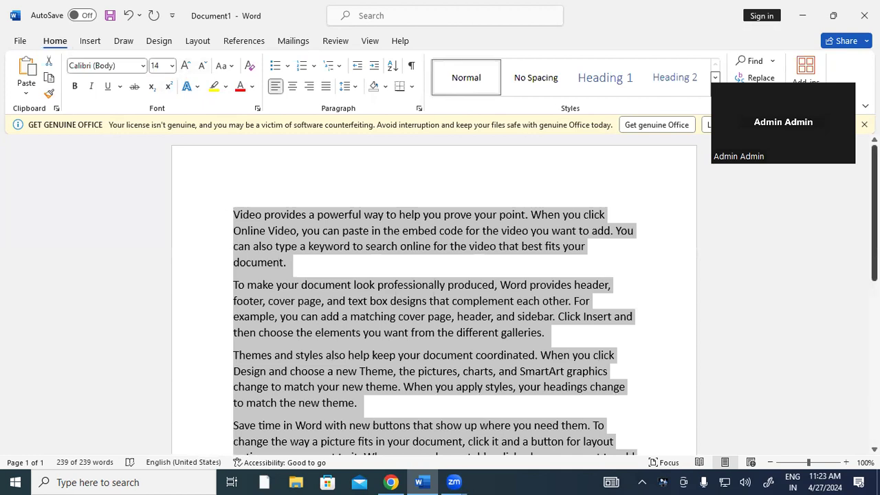
pyautogui.scroll(-2, 434, 296)
pyautogui.scroll(2, 434, 295)
pyautogui.click(593, 254)
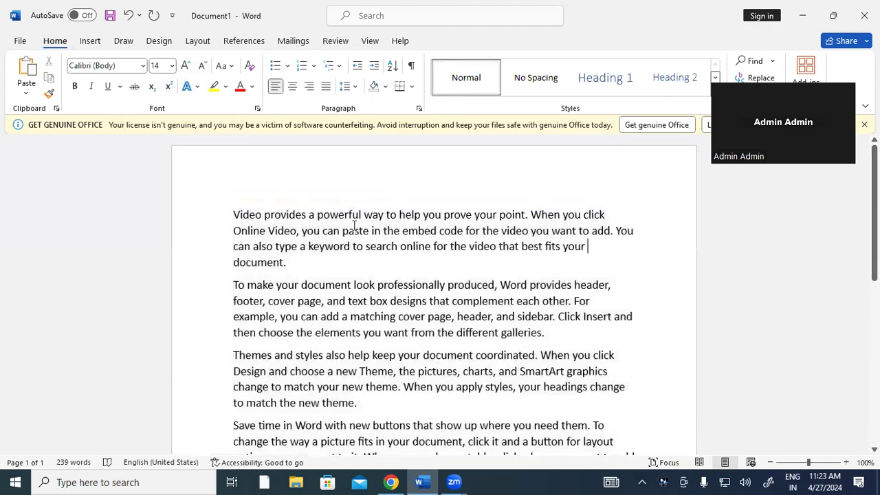
# Step: Add a bold 18 pt 'Computer' heading on top and a blank line after 'galleries.'
pyautogui.click(228, 214)
pyautogui.scroll(1, 228, 214)
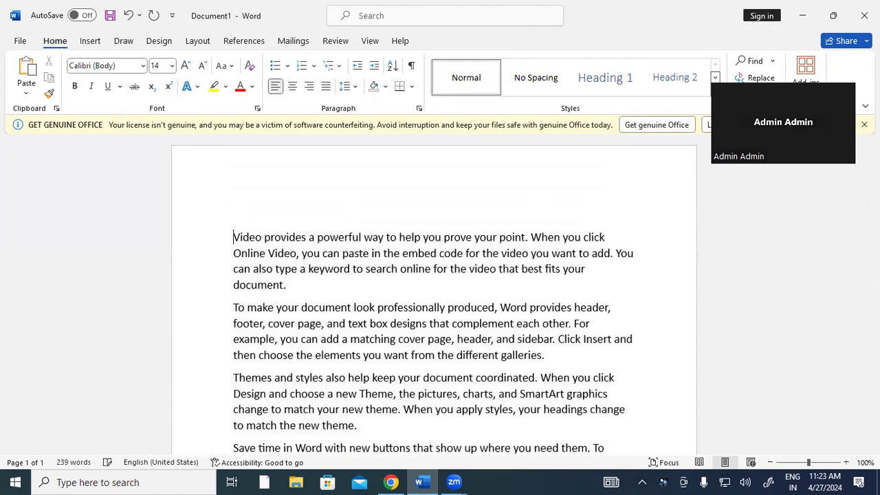
pyautogui.write('c')
pyautogui.write('omputer')
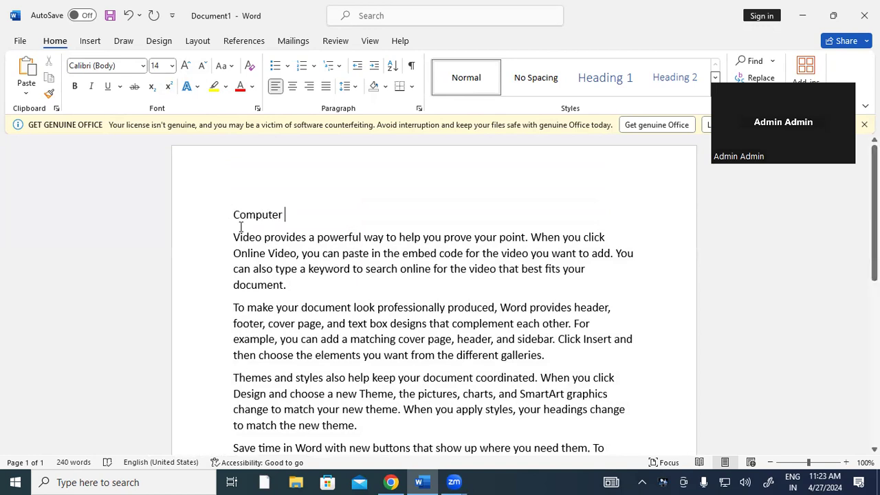
pyautogui.moveTo(232, 214); pyautogui.dragTo(291, 220)
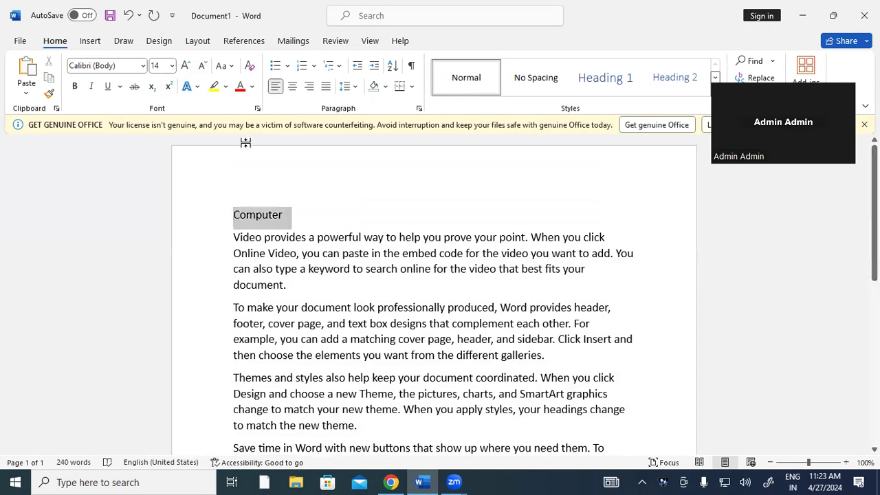
pyautogui.click(76, 86)
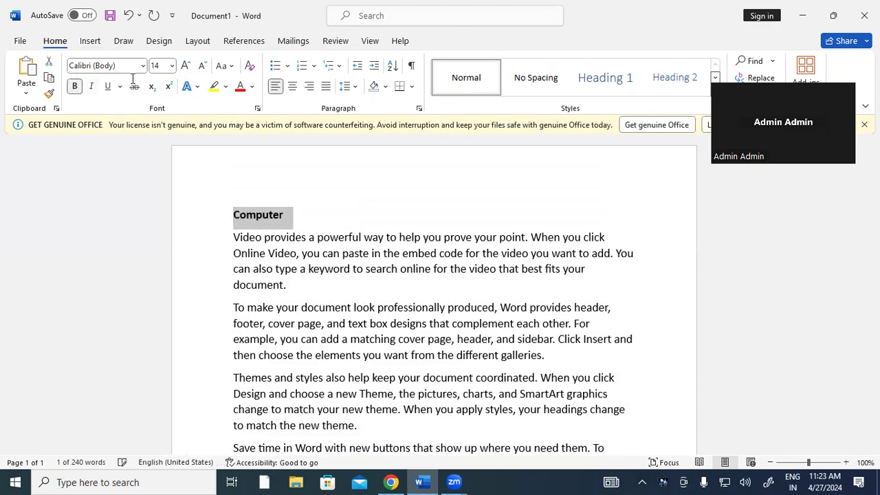
pyautogui.click(183, 69)
pyautogui.click(183, 68)
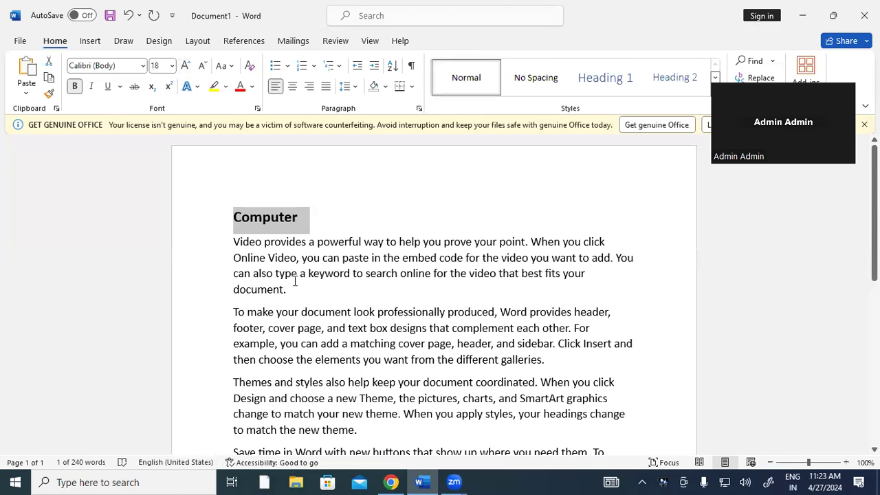
pyautogui.click(294, 289)
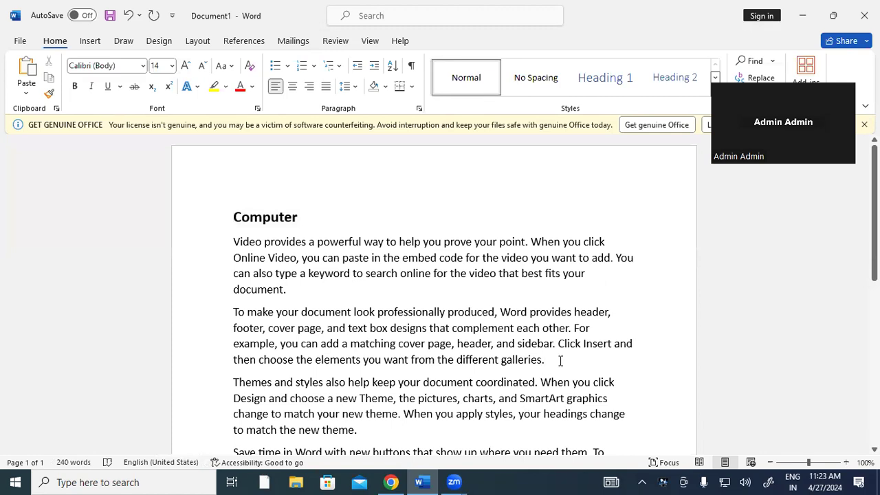
pyautogui.press('Return')
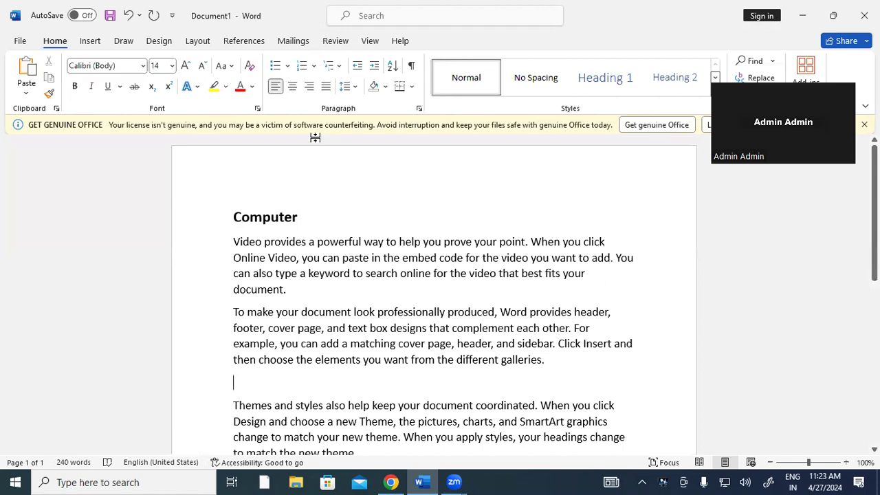
# Step: Open the Stock Images gallery under Insert > Pictures, after cancelling the This Device file picker
pyautogui.click(92, 42)
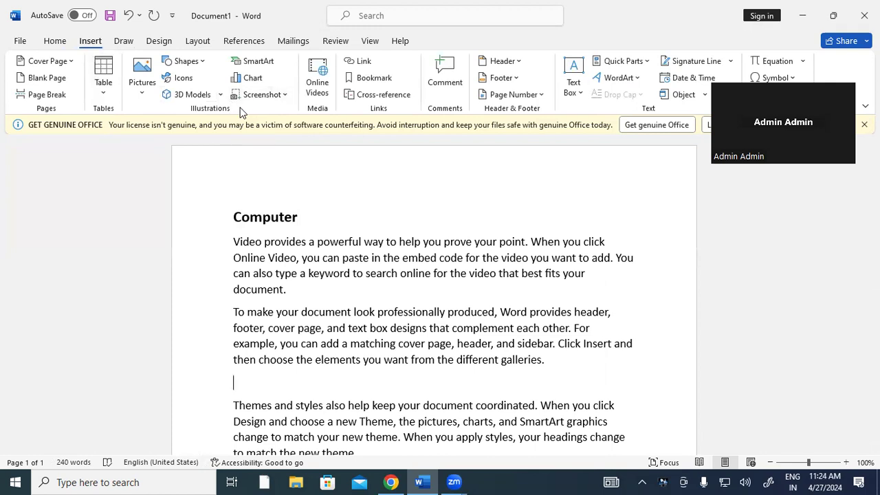
pyautogui.click(142, 92)
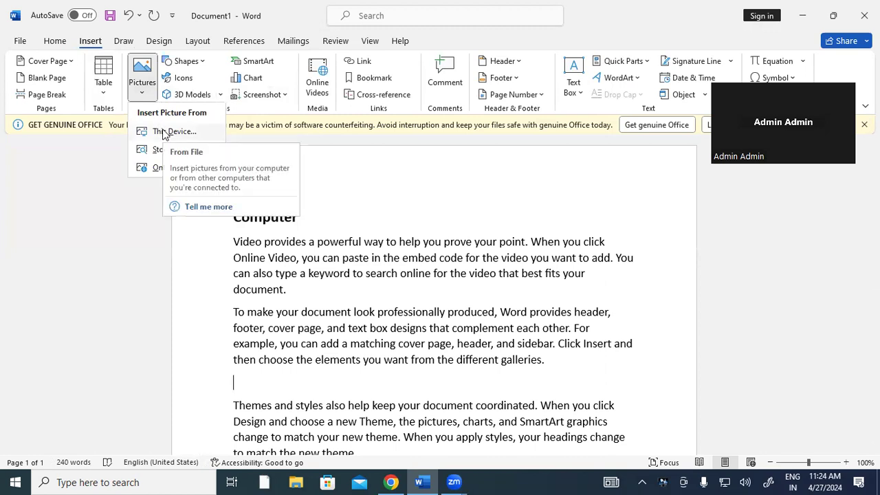
pyautogui.click(163, 132)
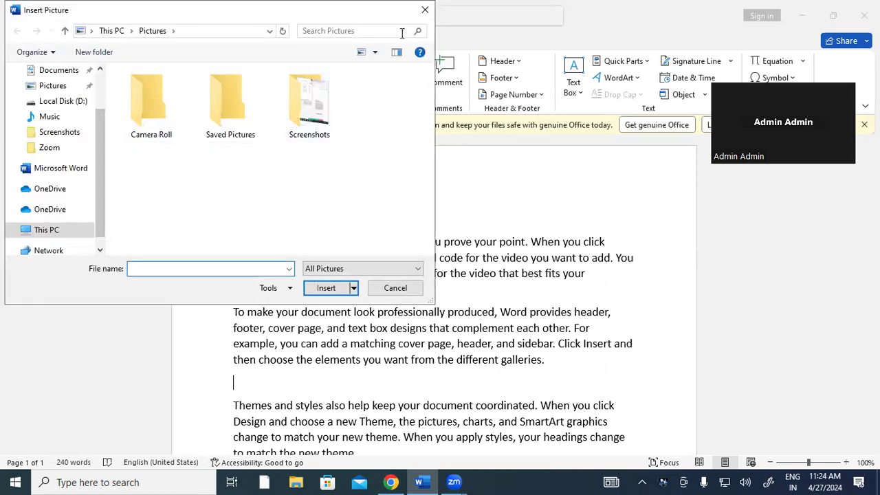
pyautogui.click(425, 10)
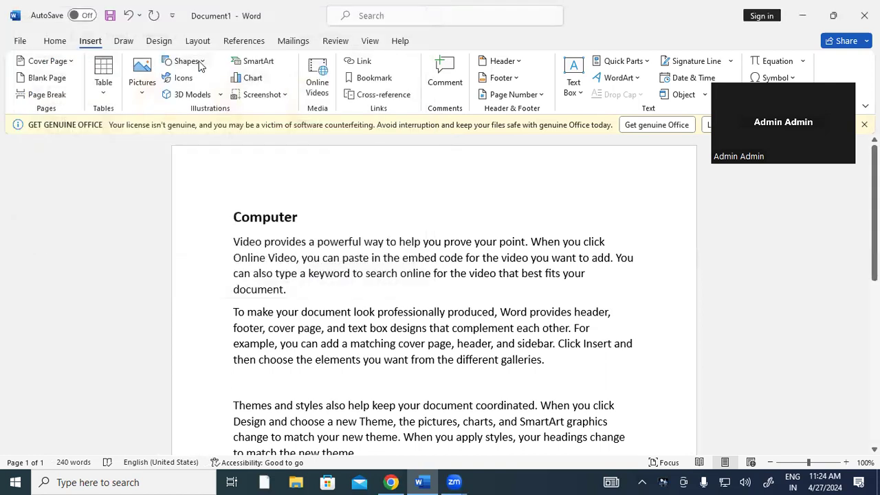
pyautogui.click(143, 88)
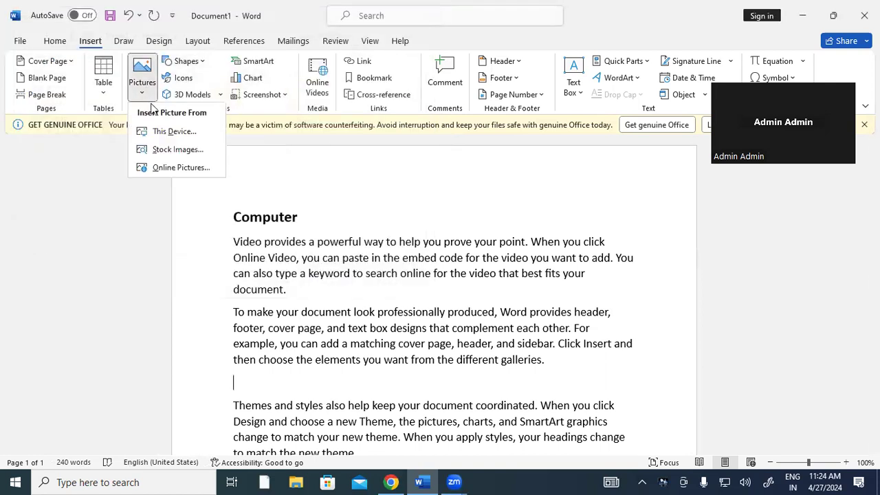
pyautogui.click(159, 150)
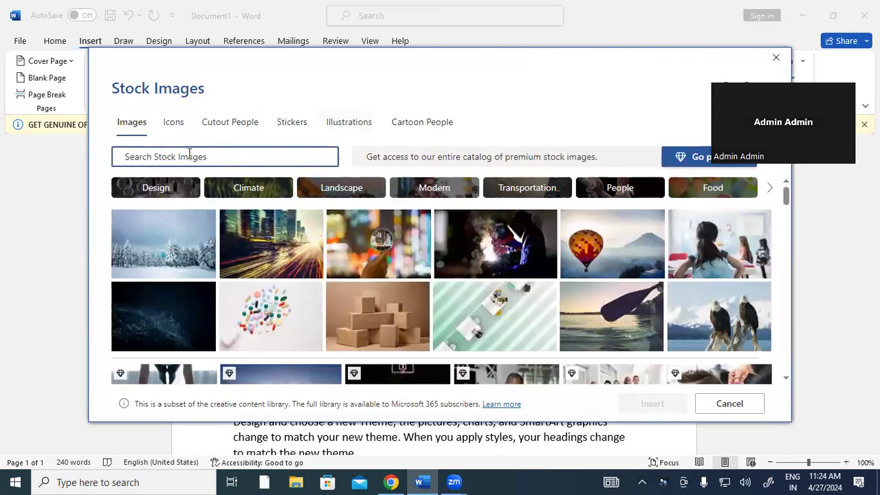
# Step: Search the stock images for 'computer' and browse through the results
pyautogui.write('comp')
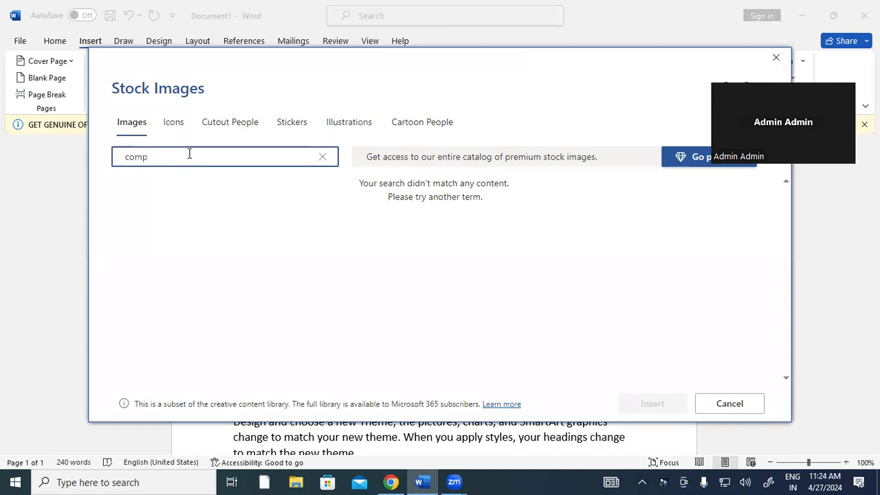
pyautogui.write('uter')
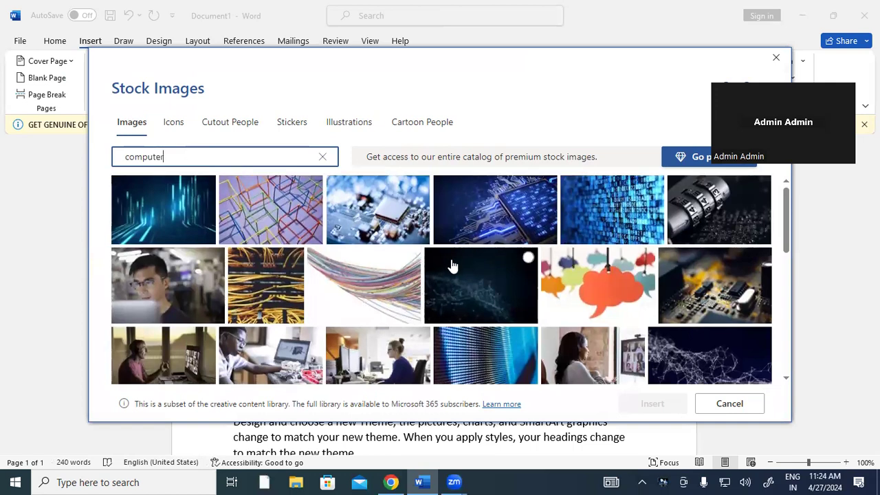
pyautogui.scroll(-3, 452, 266)
pyautogui.scroll(-3, 452, 266)
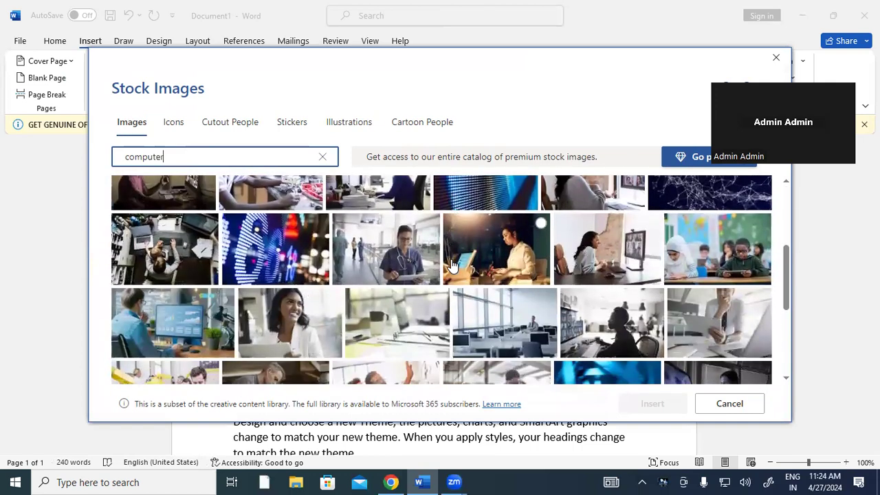
pyautogui.scroll(-3, 452, 266)
pyautogui.scroll(-3, 452, 266)
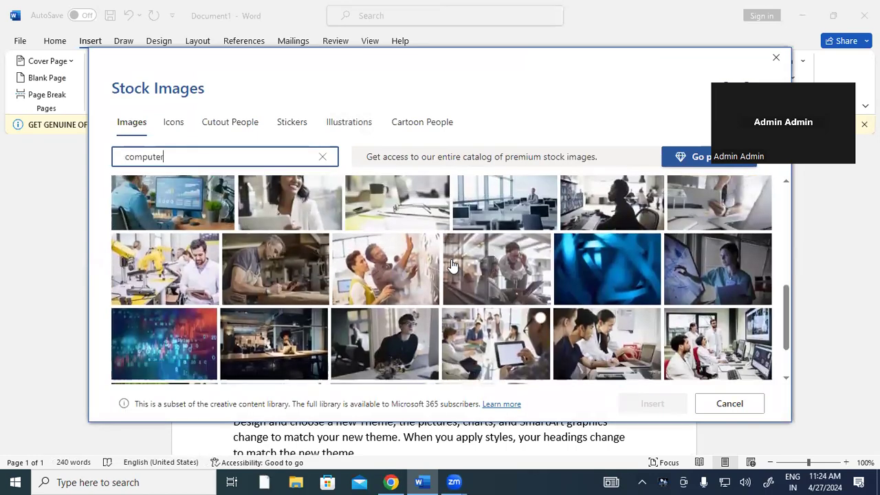
pyautogui.scroll(3, 451, 266)
pyautogui.scroll(3, 451, 266)
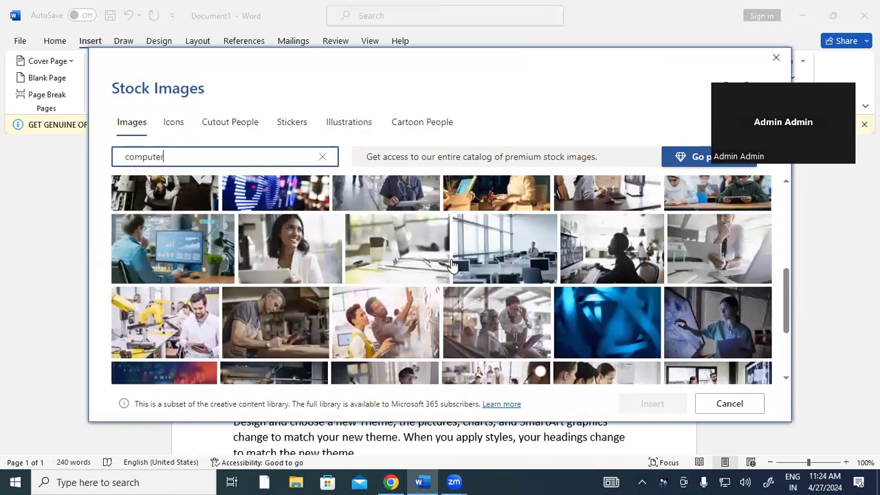
pyautogui.scroll(3, 452, 266)
pyautogui.scroll(3, 452, 266)
pyautogui.scroll(1, 451, 266)
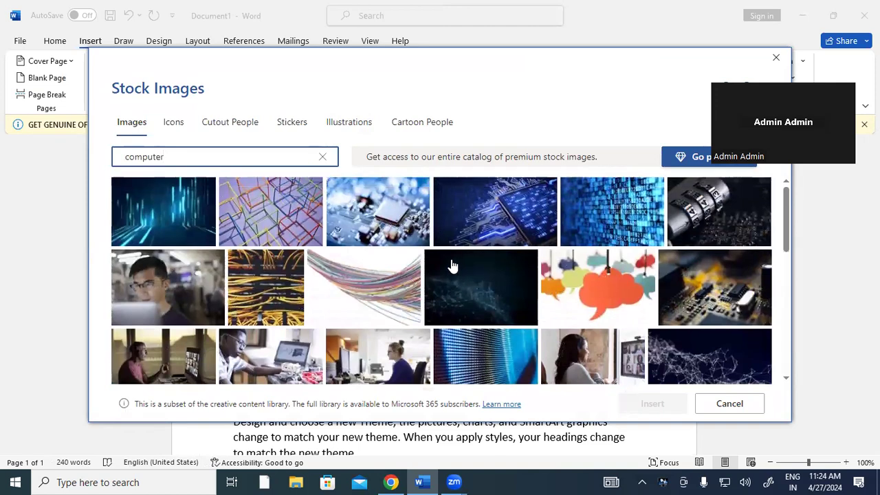
pyautogui.moveTo(480, 286)
pyautogui.scroll(-3, 451, 266)
pyautogui.scroll(-3, 452, 266)
pyautogui.scroll(-3, 452, 266)
pyautogui.scroll(1, 452, 266)
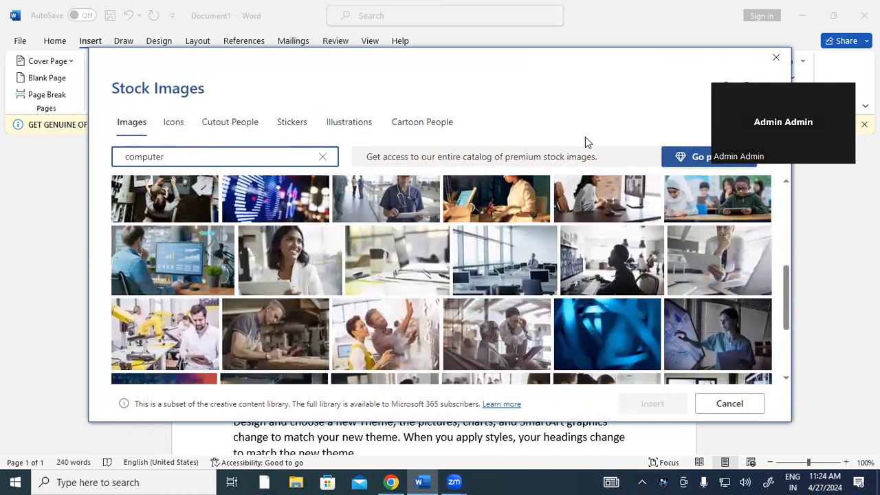
# Step: Close the stock images and search Google Images for 'computer system' in Chrome
pyautogui.click(776, 61)
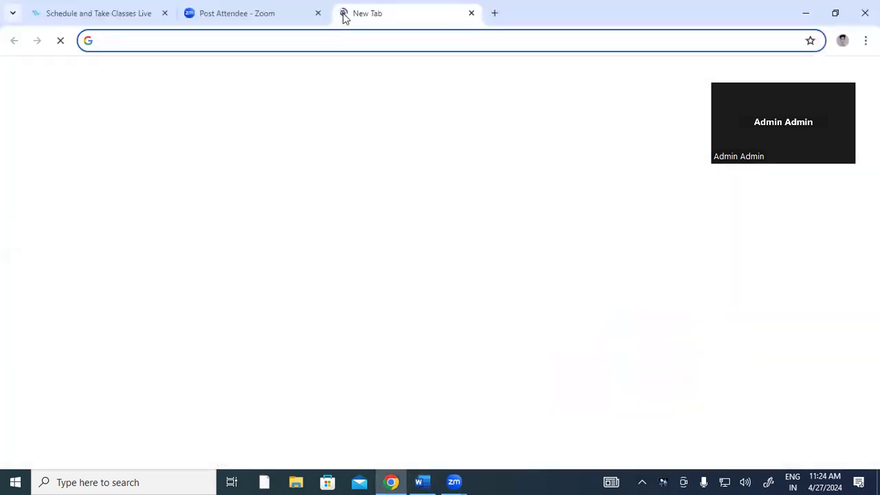
pyautogui.write('comp')
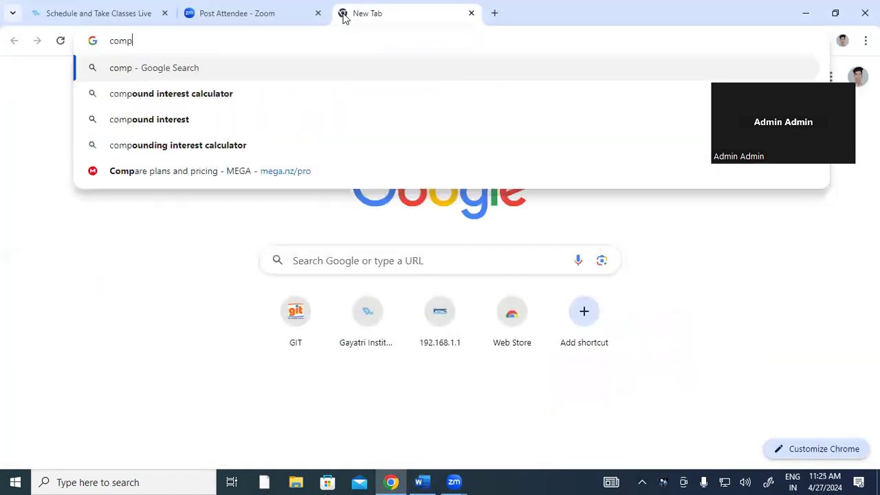
pyautogui.write('u')
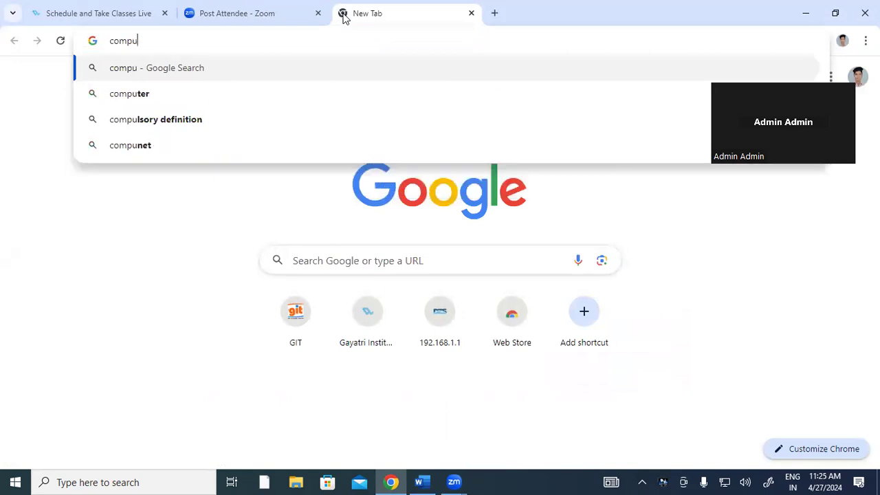
pyautogui.write('ter system')
pyautogui.press('Return')
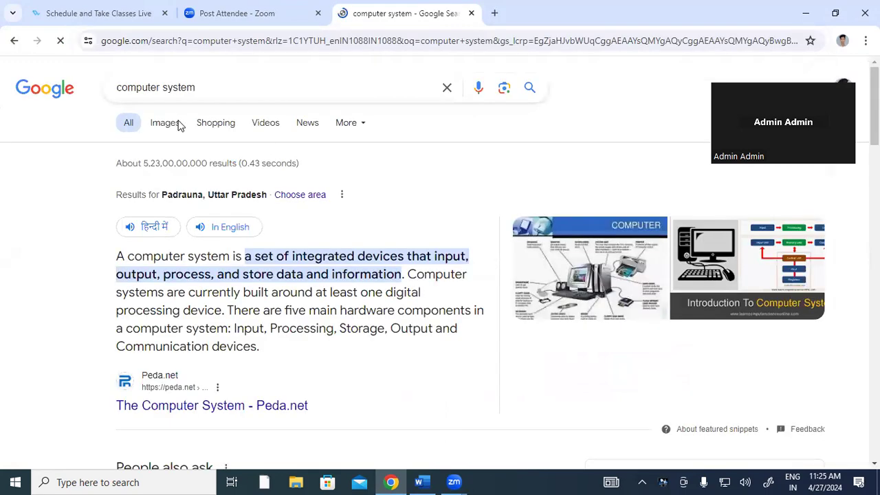
pyautogui.click(169, 124)
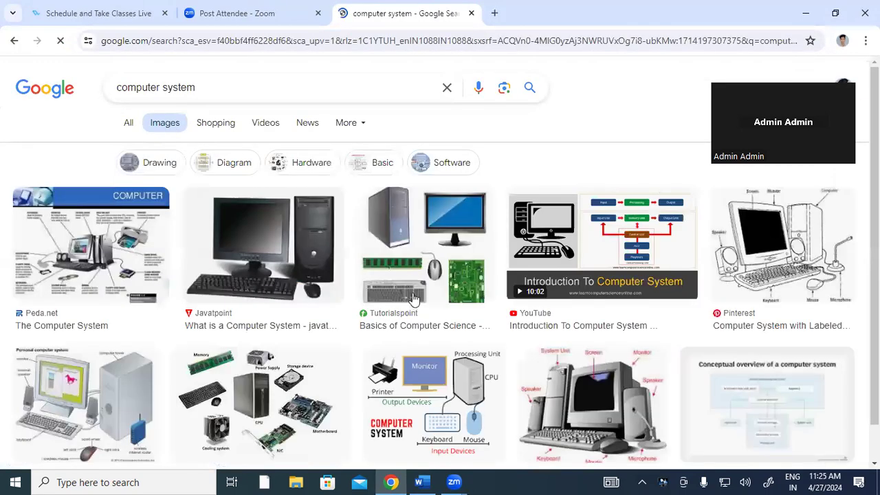
pyautogui.scroll(-2, 409, 290)
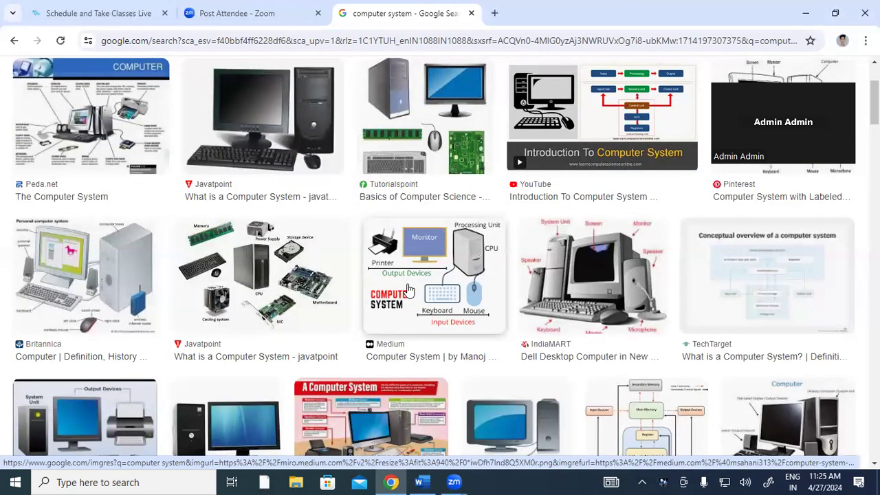
pyautogui.scroll(-3, 408, 290)
pyautogui.scroll(-1, 409, 290)
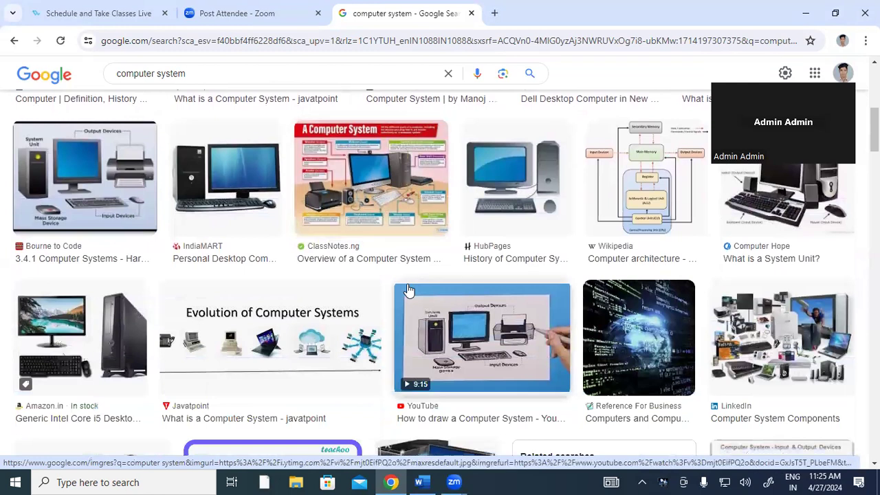
# Step: Preview the IndiaMART desktop computer picture and try saving it as WEBP, then cancel
pyautogui.click(237, 181)
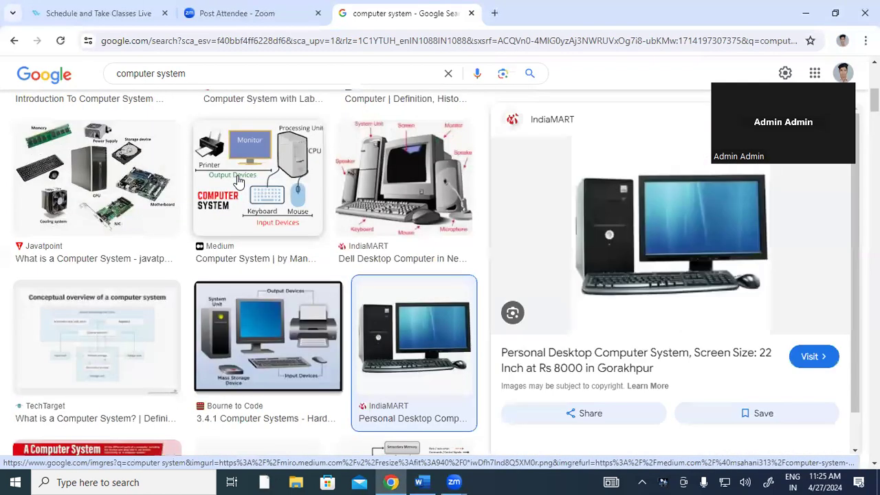
pyautogui.rightClick(645, 253)
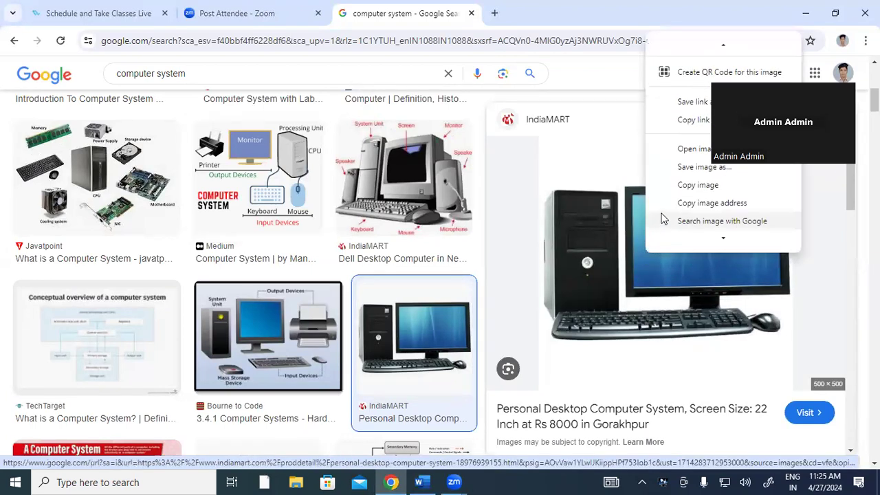
pyautogui.click(695, 167)
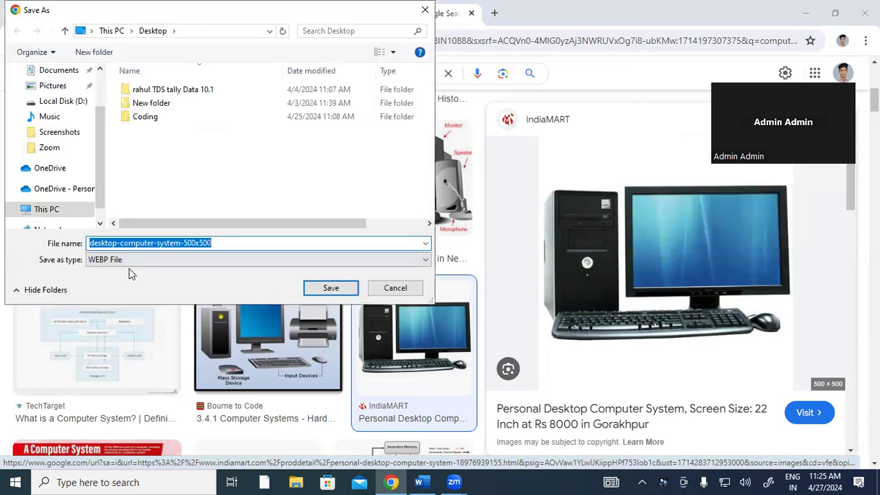
pyautogui.click(147, 259)
pyautogui.click(147, 260)
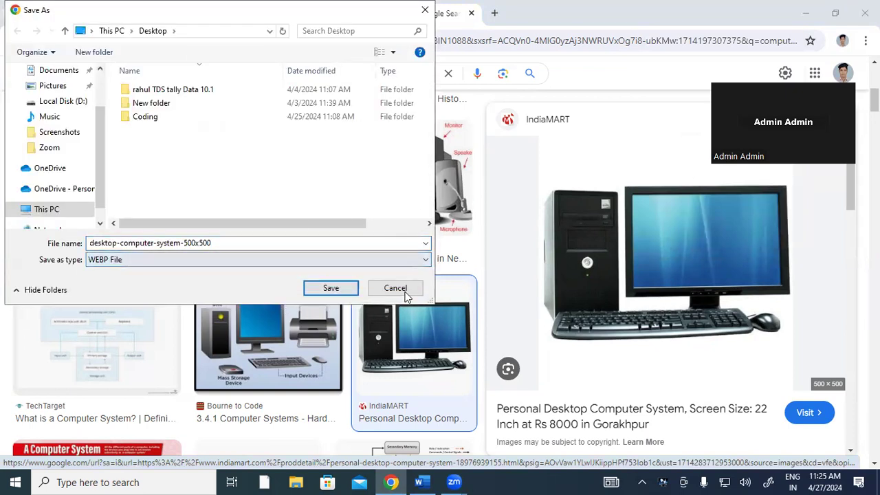
pyautogui.click(331, 288)
pyautogui.scroll(3, 218, 259)
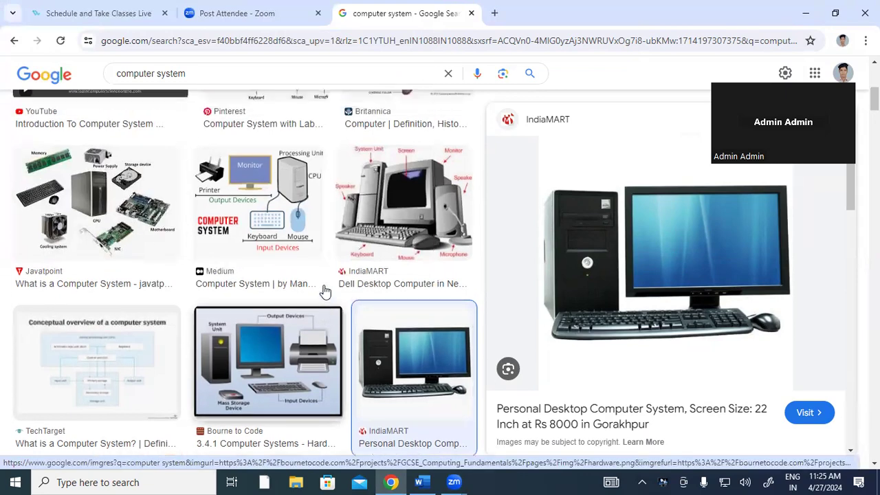
pyautogui.scroll(3, 326, 292)
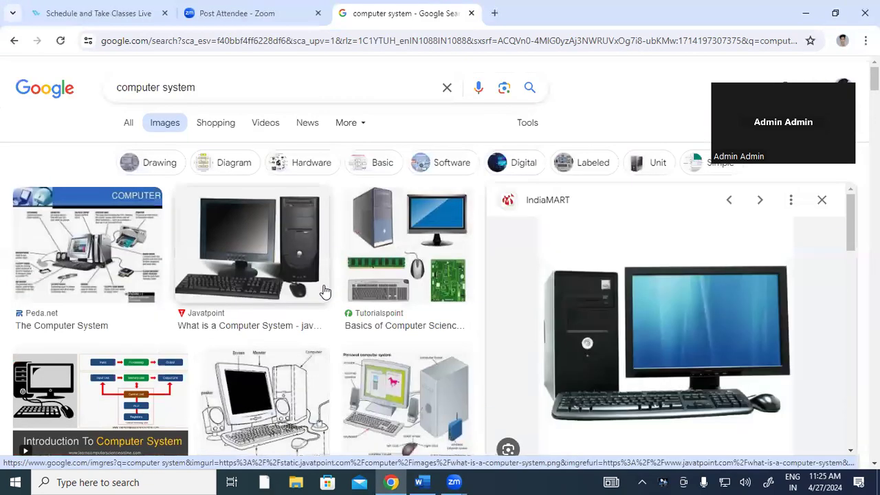
pyautogui.scroll(-5, 325, 292)
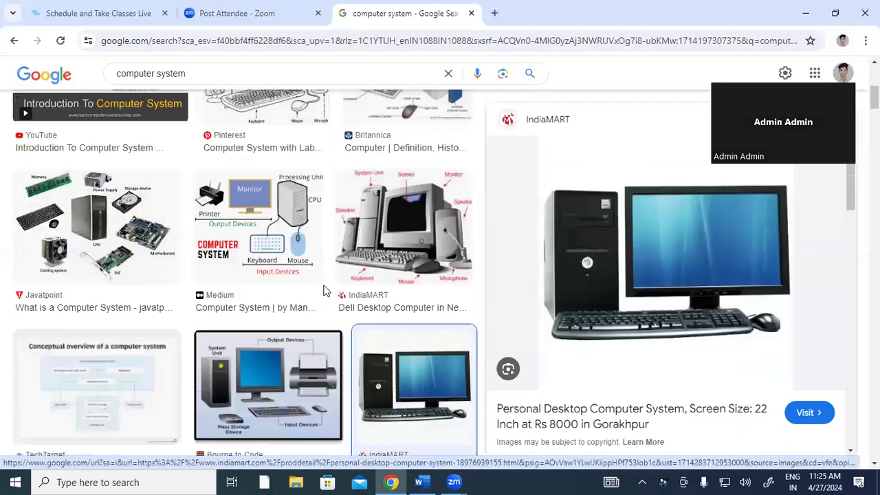
pyautogui.scroll(-4, 324, 291)
# Step: Save the Bourne to Code computer-systems diagram to the Desktop as Computer.png
pyautogui.scroll(3, 323, 290)
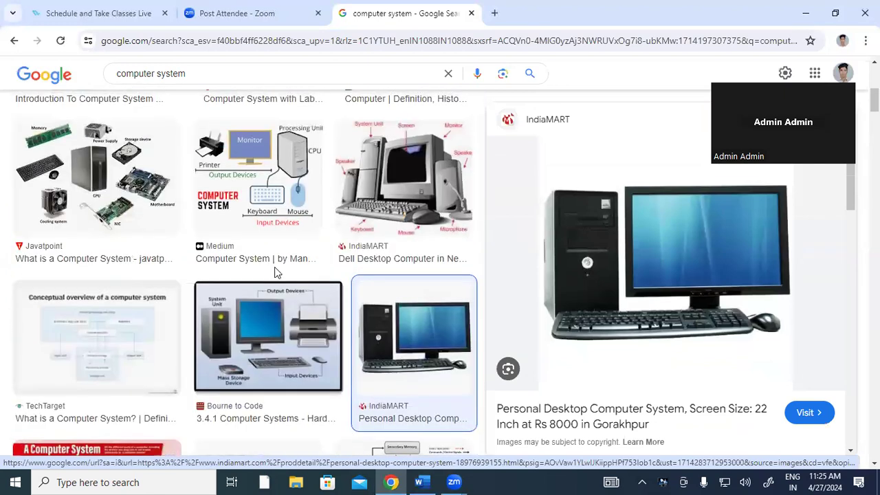
pyautogui.click(278, 338)
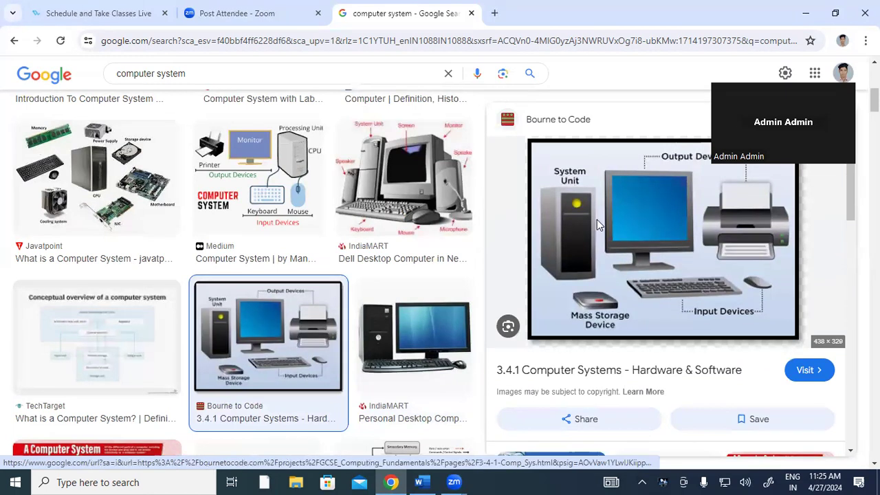
pyautogui.rightClick(597, 221)
pyautogui.click(640, 396)
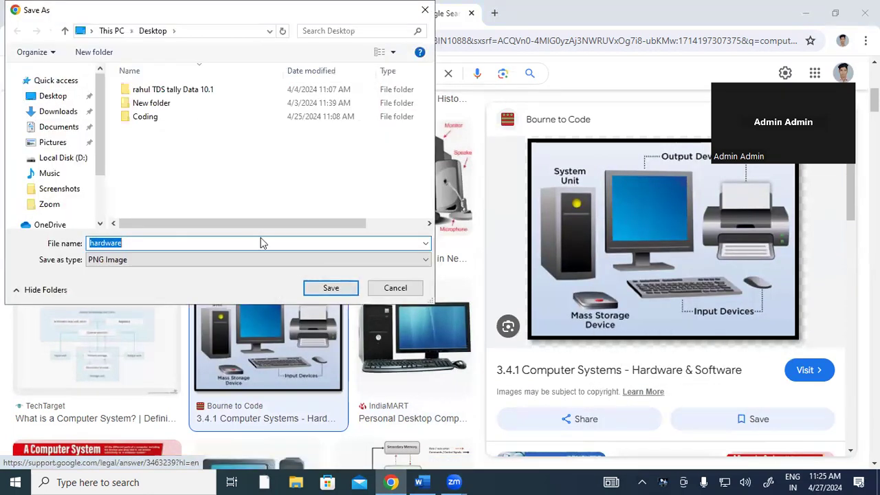
pyautogui.click(59, 98)
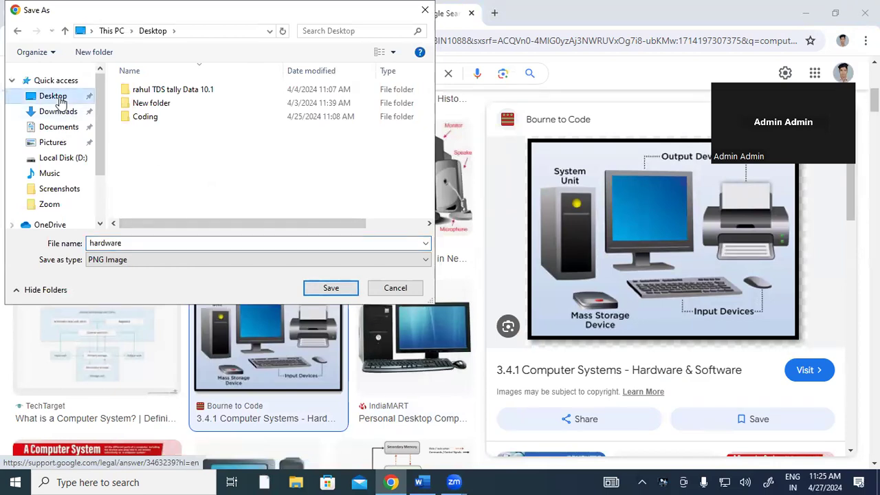
pyautogui.doubleClick(123, 243)
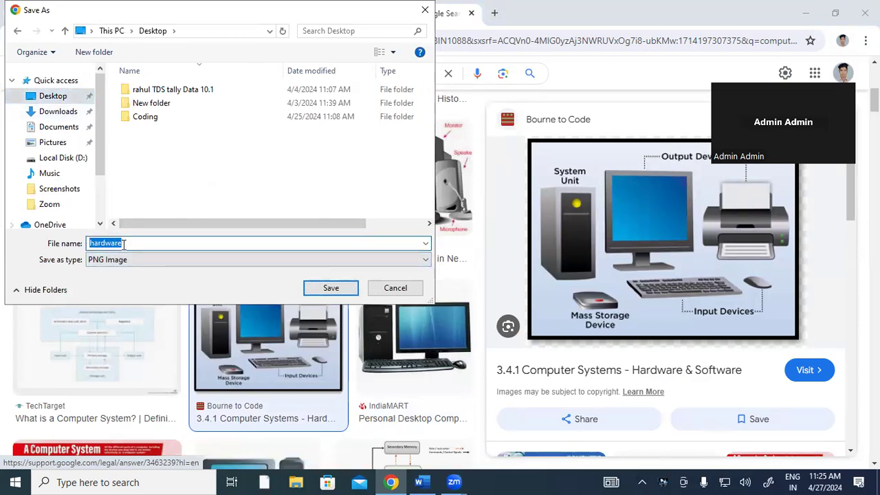
pyautogui.write('Computer')
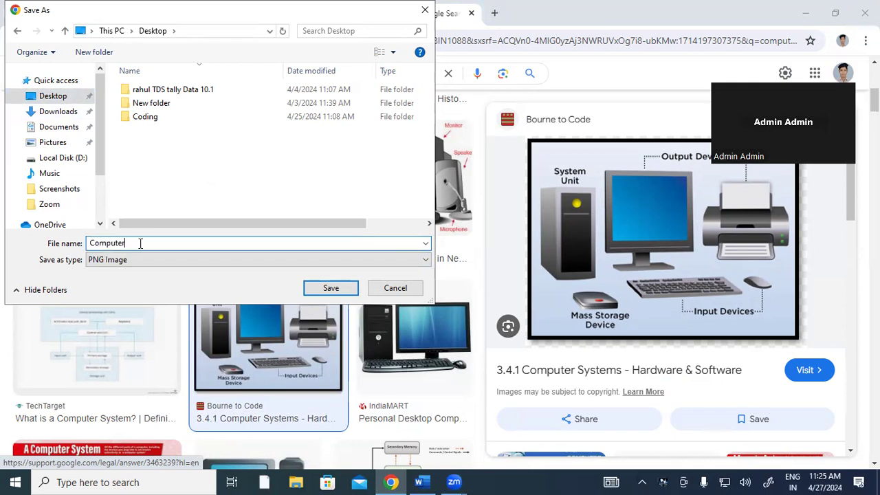
pyautogui.click(328, 288)
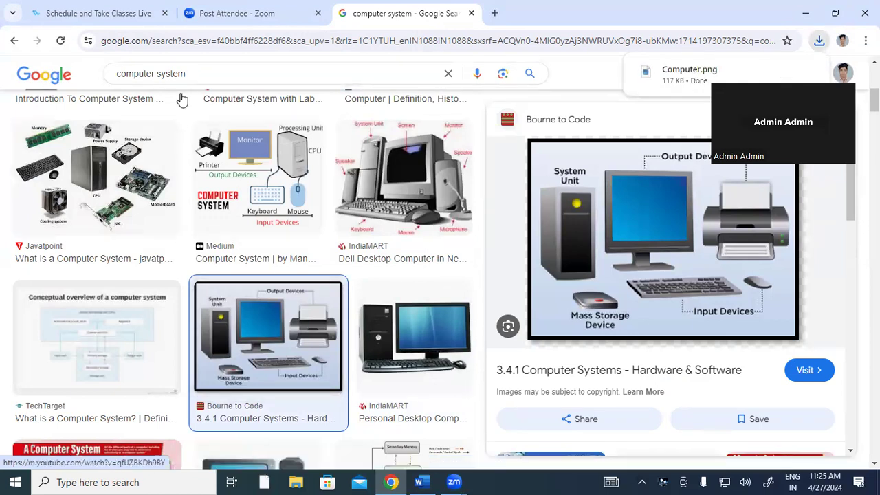
pyautogui.moveTo(190, 74); pyautogui.dragTo(87, 69)
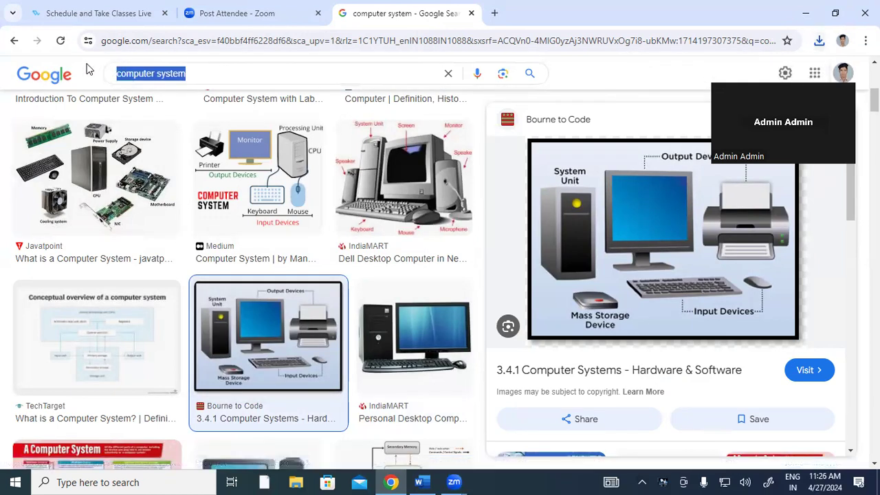
# Step: Search Google Images for 'Database' and scroll through the results
pyautogui.write('Database')
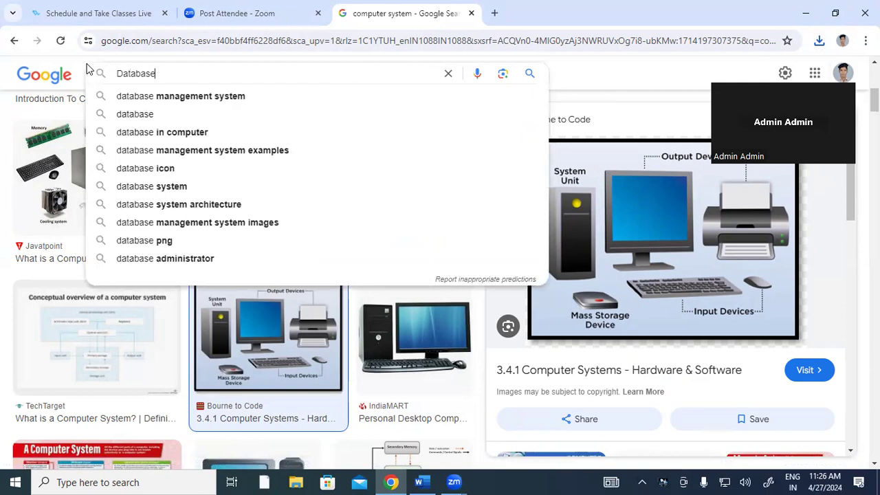
pyautogui.press('Return')
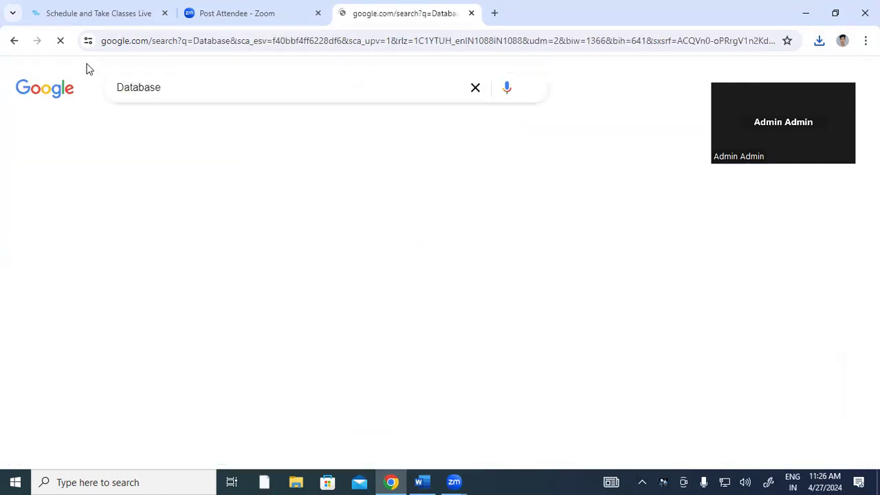
pyautogui.scroll(-2, 303, 203)
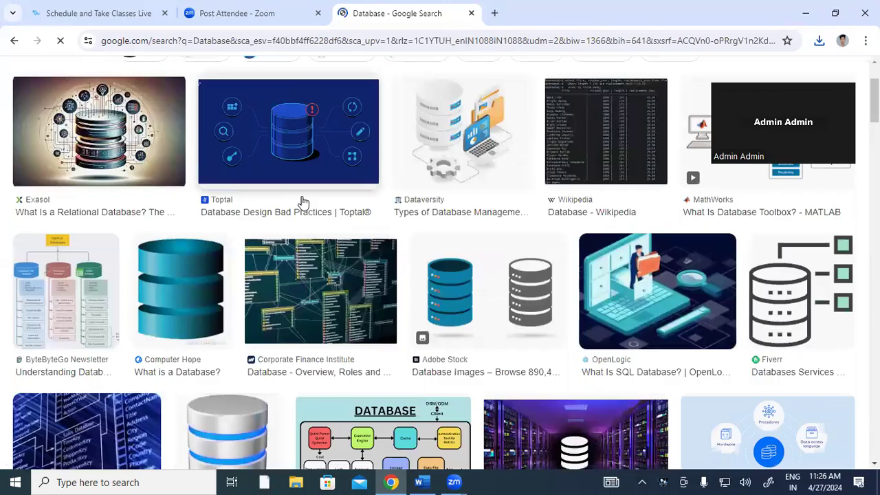
pyautogui.scroll(-1, 302, 200)
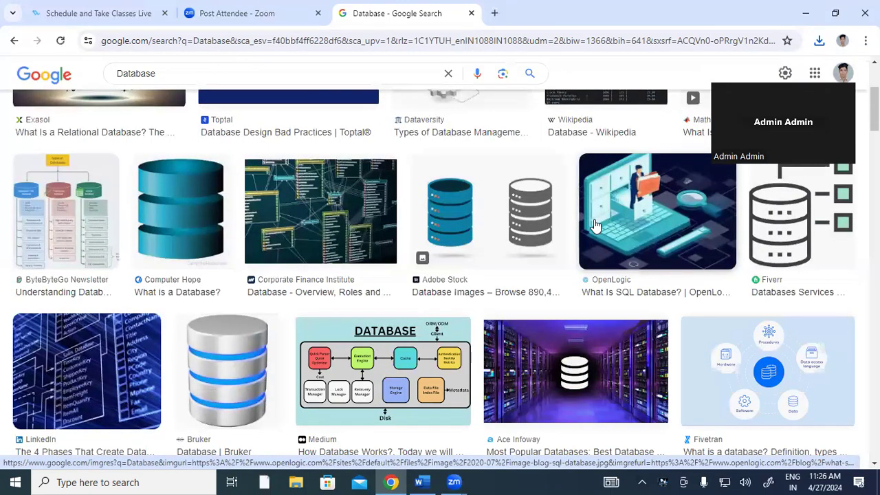
pyautogui.scroll(-2, 596, 226)
pyautogui.scroll(-2, 596, 226)
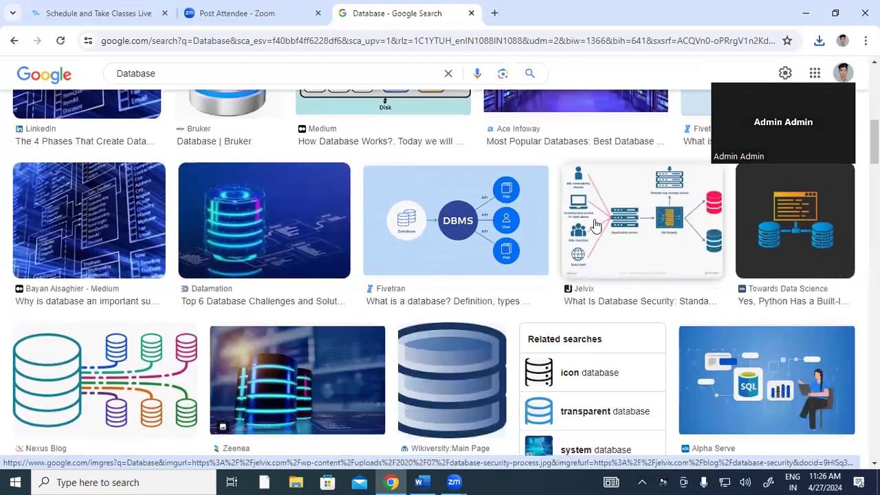
pyautogui.scroll(-2, 596, 225)
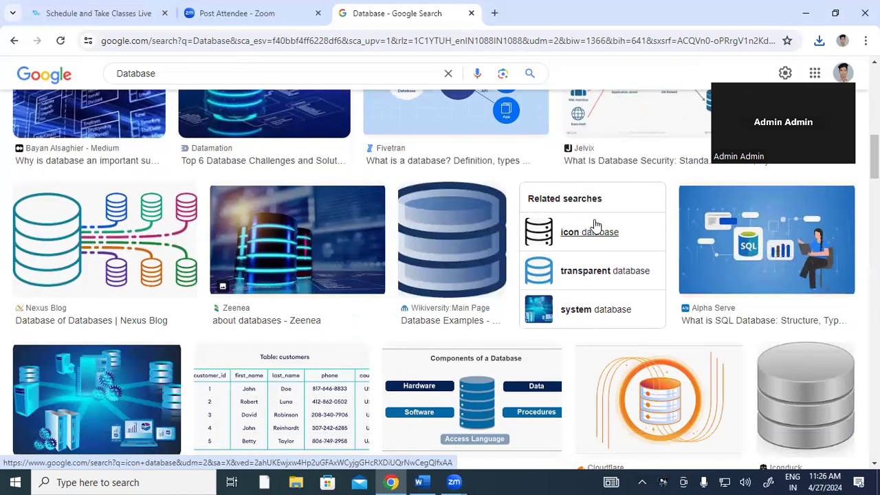
pyautogui.scroll(-2, 595, 225)
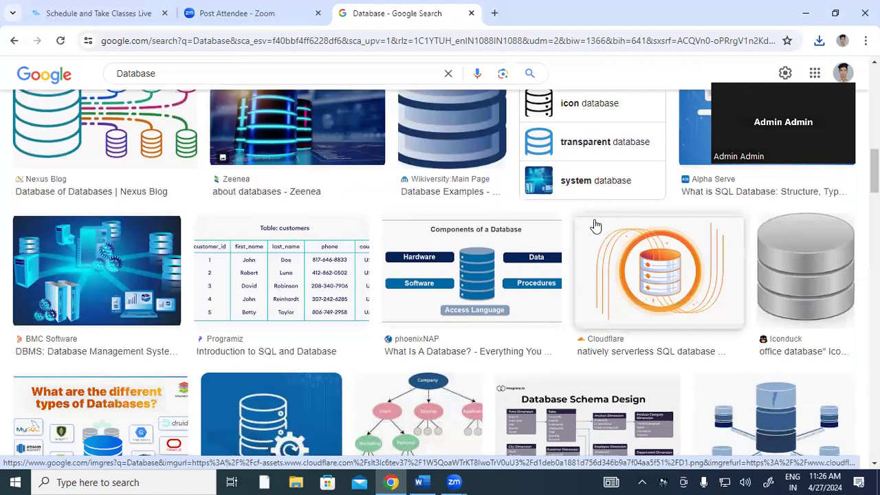
pyautogui.scroll(-3, 596, 226)
pyautogui.scroll(5, 596, 226)
pyautogui.scroll(4, 596, 225)
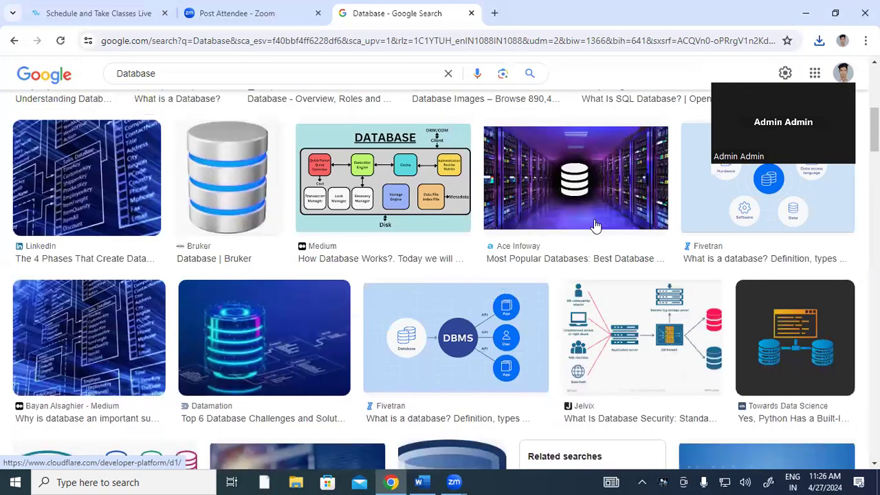
pyautogui.scroll(4, 596, 225)
pyautogui.scroll(2, 596, 225)
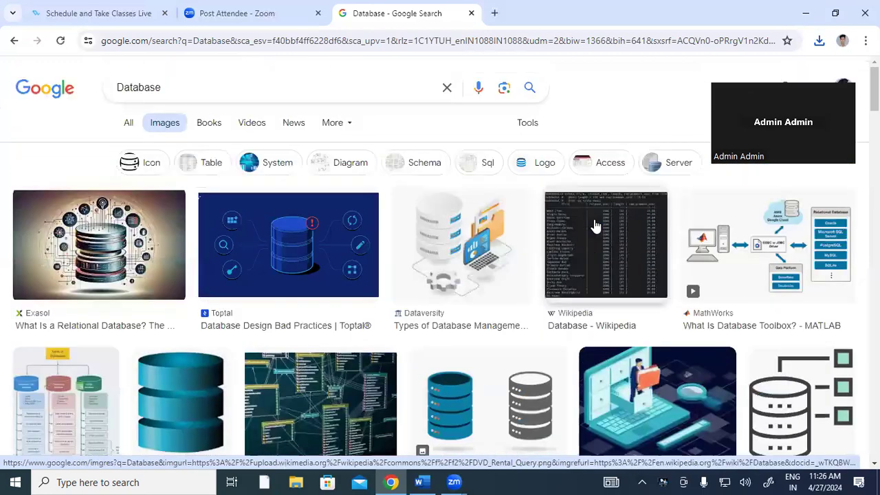
pyautogui.scroll(-2, 596, 225)
# Step: Preview Computer Hope's database cylinder image and start saving it to the Desktop, then cancel
pyautogui.click(165, 294)
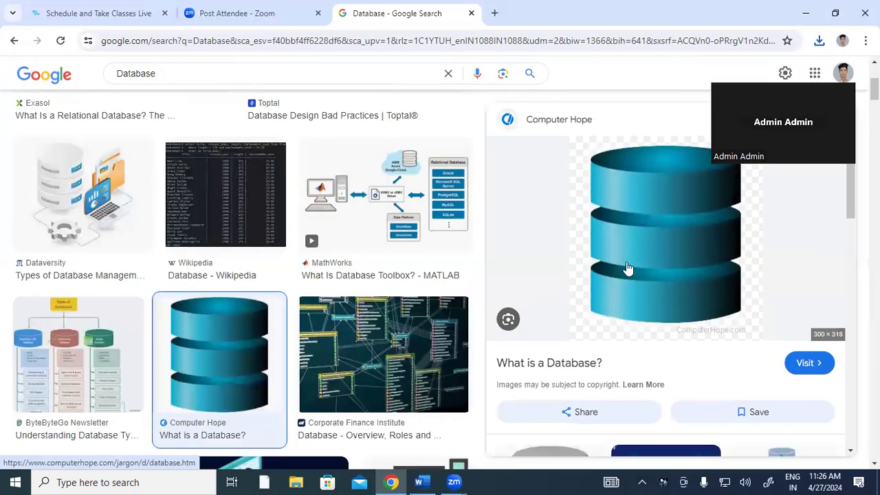
pyautogui.rightClick(634, 238)
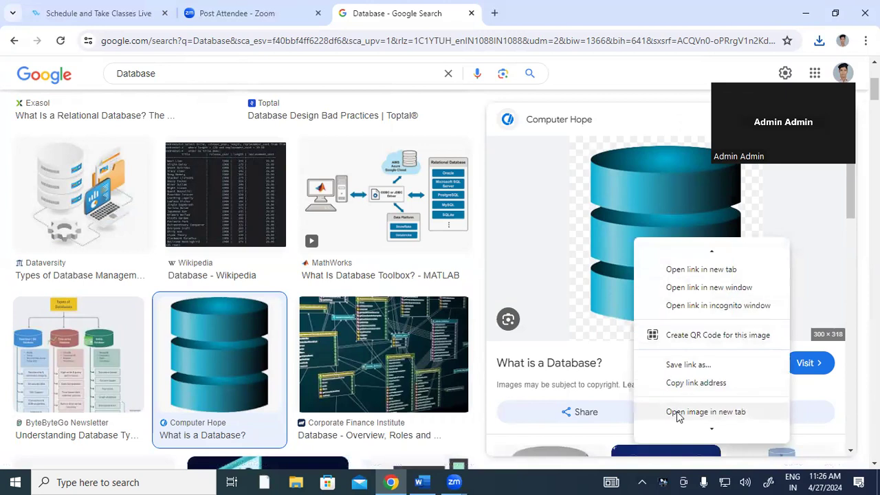
pyautogui.scroll(-2, 682, 396)
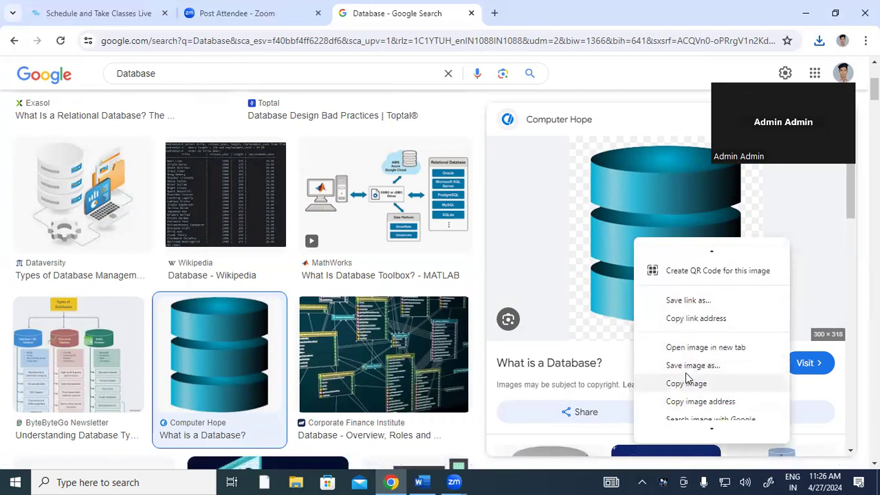
pyautogui.click(688, 366)
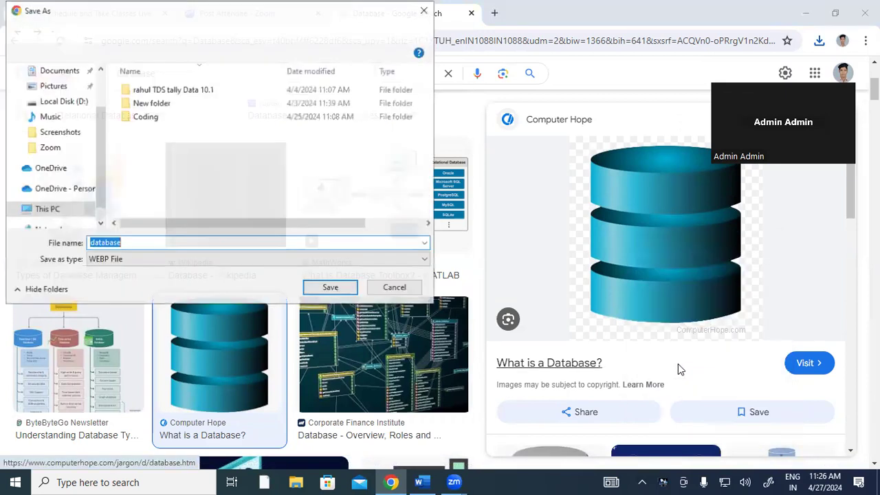
pyautogui.scroll(2, 96, 158)
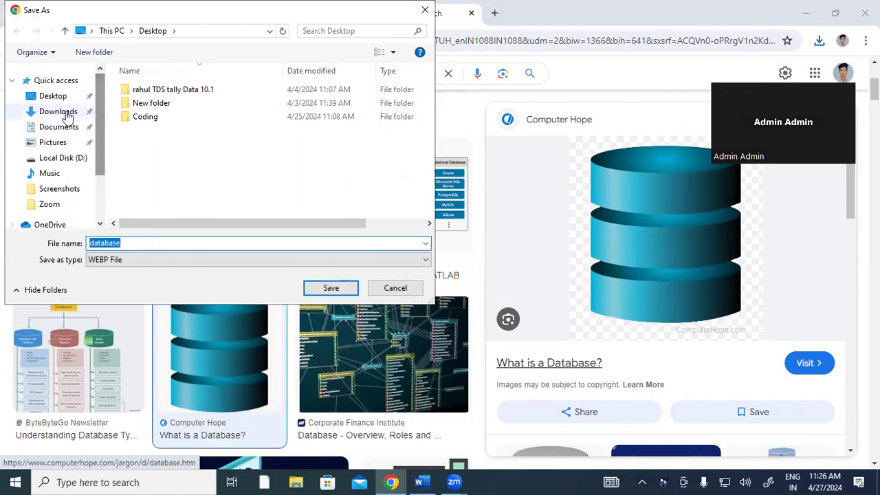
pyautogui.click(62, 96)
pyautogui.click(114, 262)
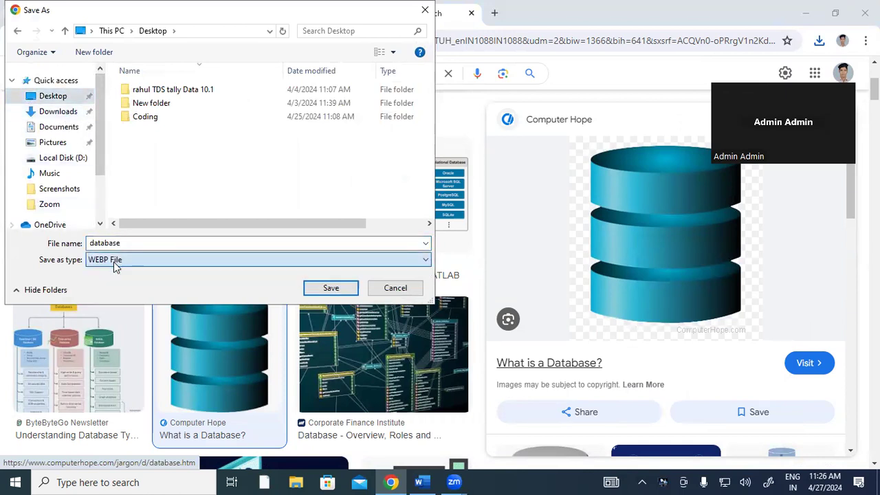
pyautogui.click(409, 293)
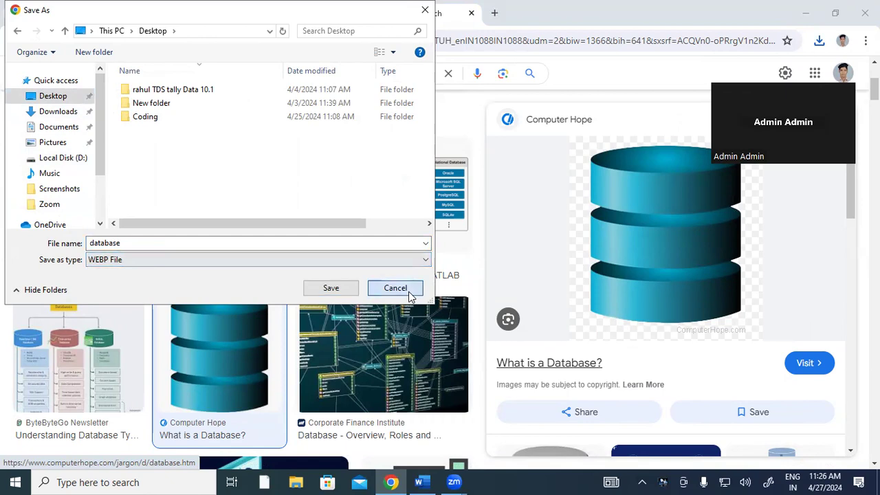
pyautogui.scroll(3, 237, 248)
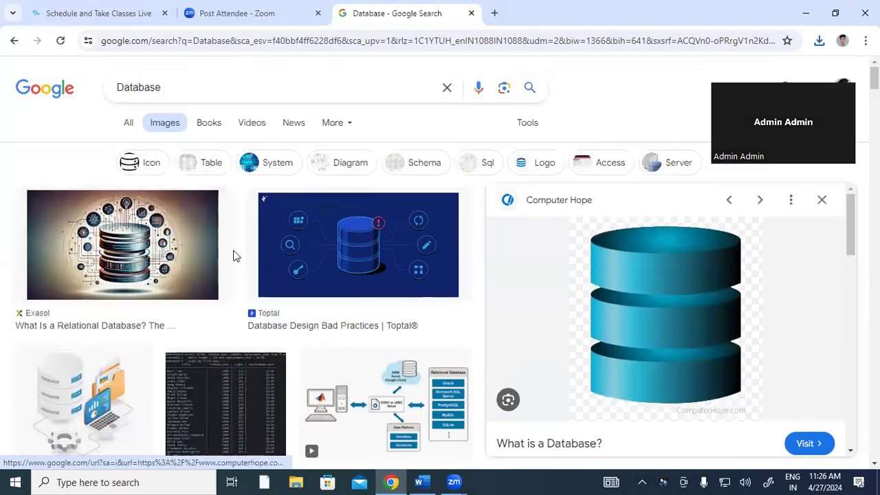
# Step: Save the Adobe Stock database server image to the Desktop as Database.jpg
pyautogui.scroll(-4, 234, 256)
pyautogui.scroll(-1, 236, 252)
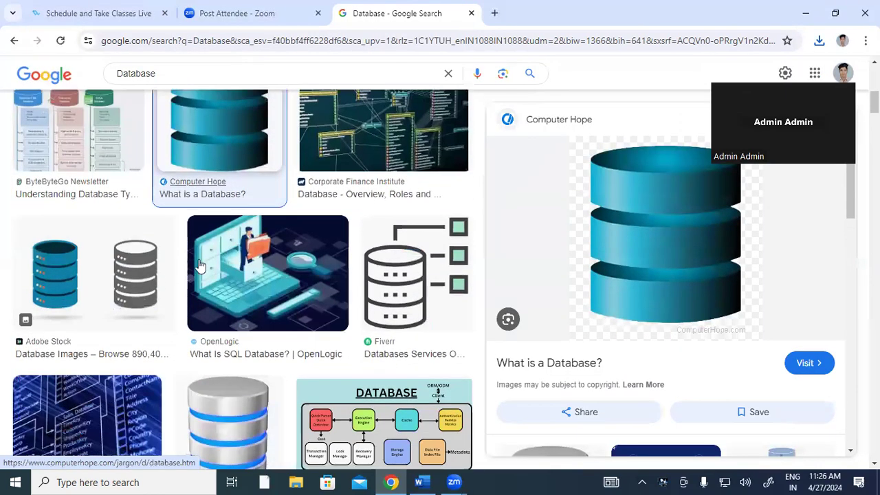
pyautogui.click(138, 282)
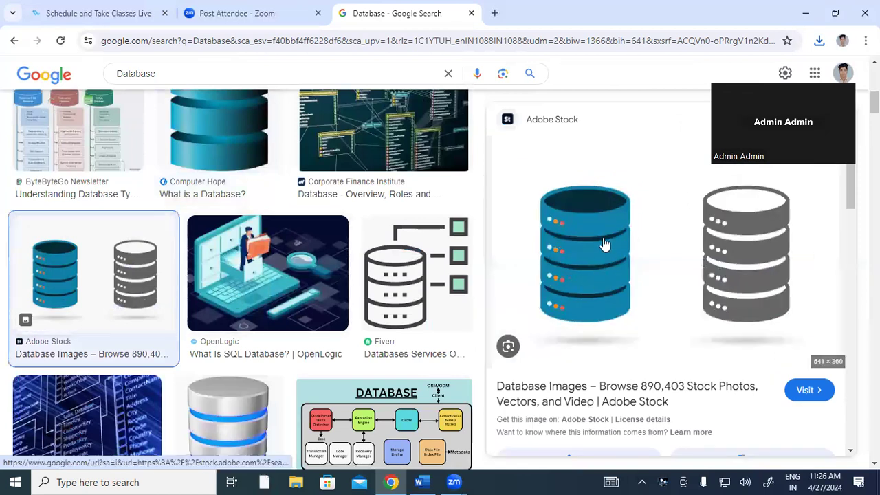
pyautogui.rightClick(603, 243)
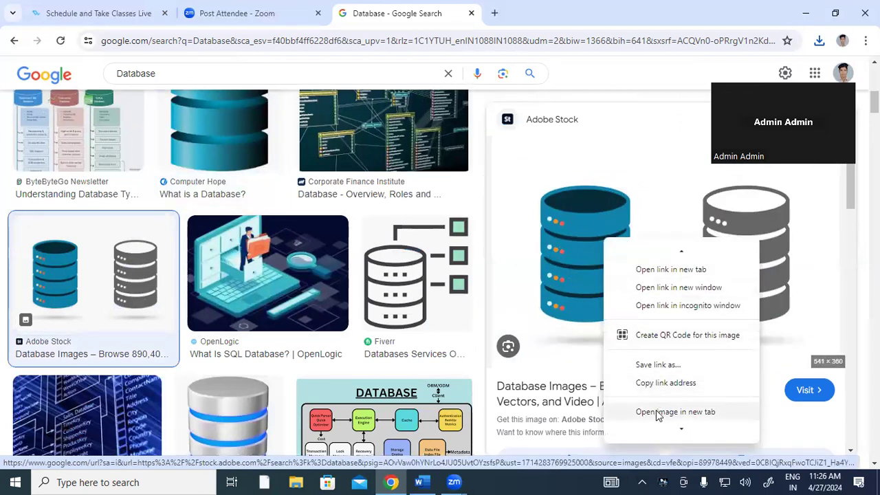
pyautogui.scroll(-2, 653, 412)
pyautogui.click(657, 363)
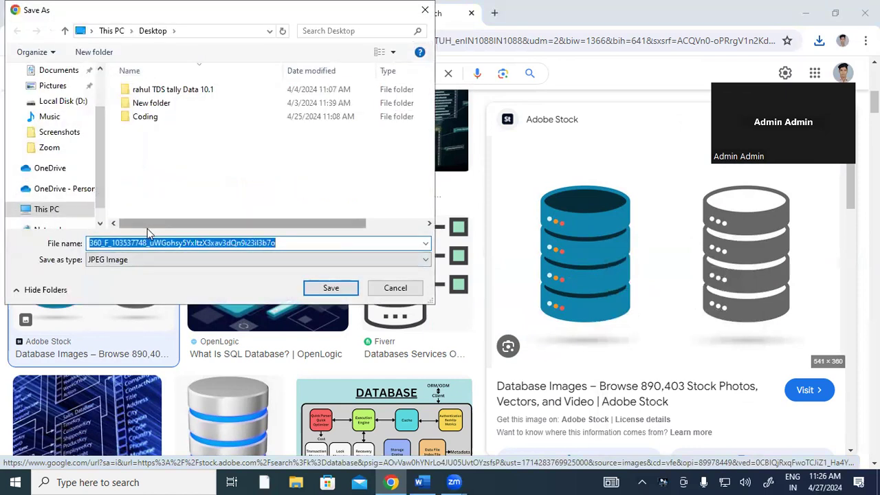
pyautogui.write('Database')
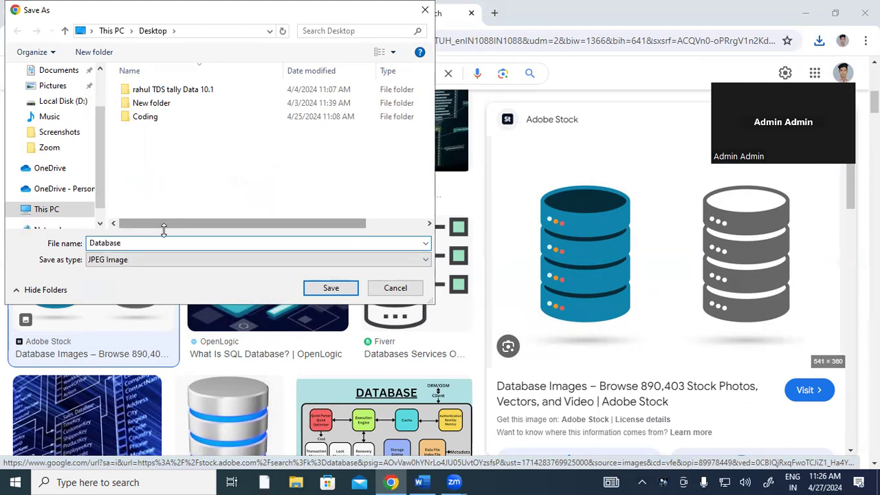
pyautogui.click(351, 287)
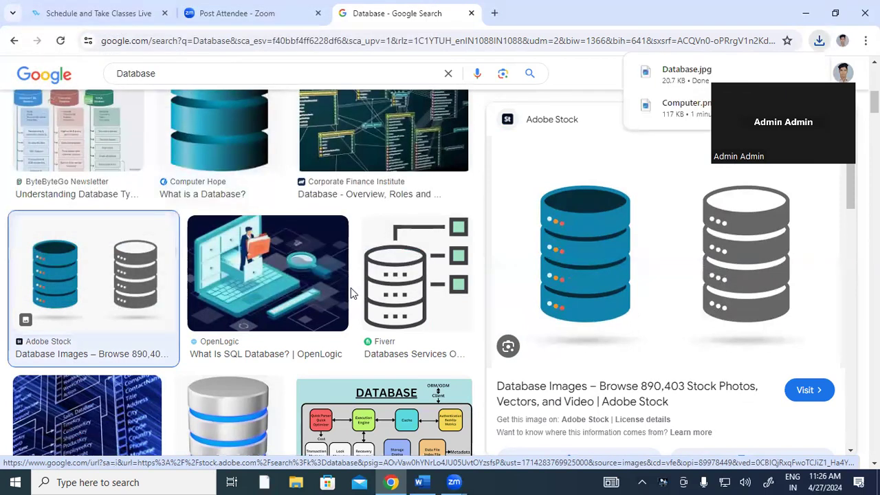
pyautogui.scroll(3, 344, 262)
pyautogui.scroll(3, 223, 195)
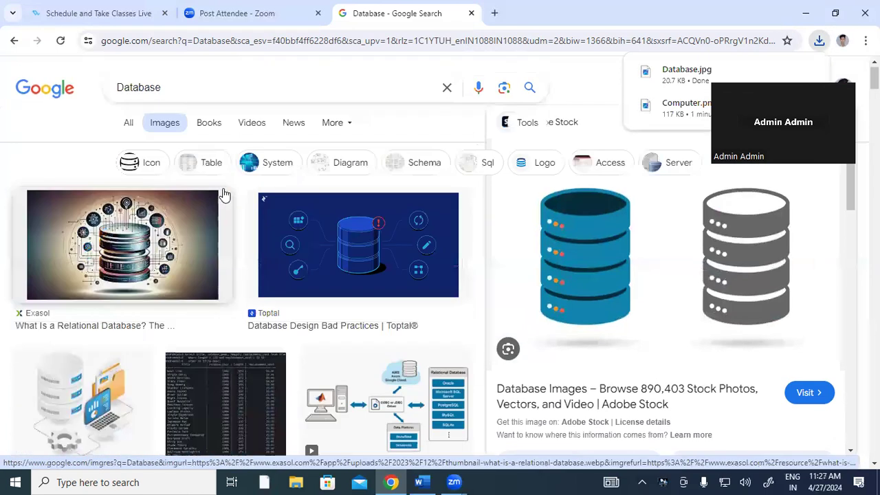
pyautogui.moveTo(171, 89); pyautogui.dragTo(81, 94)
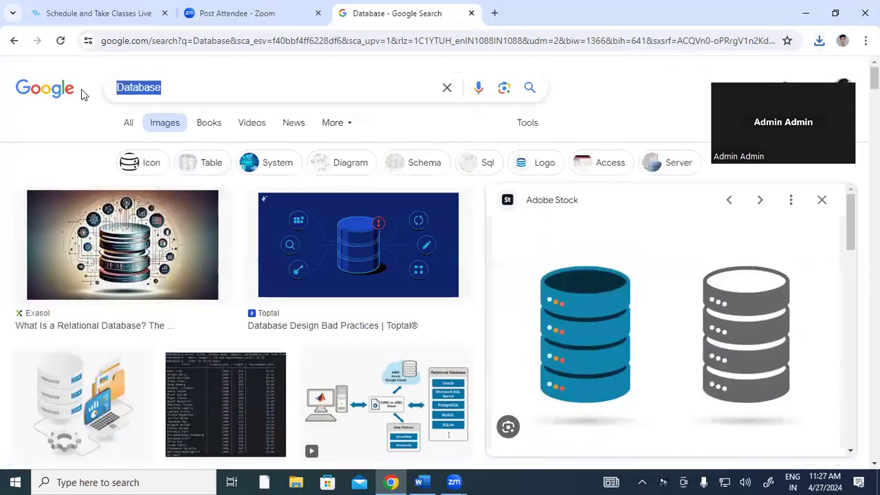
# Step: Search Google Images for Laptop and preview the ASUS L510 laptop picture
pyautogui.write('Laptop')
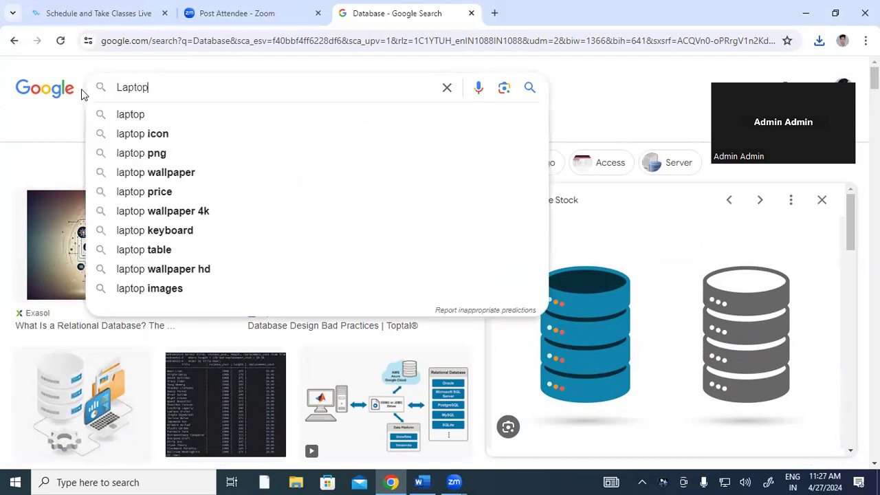
pyautogui.press('Return')
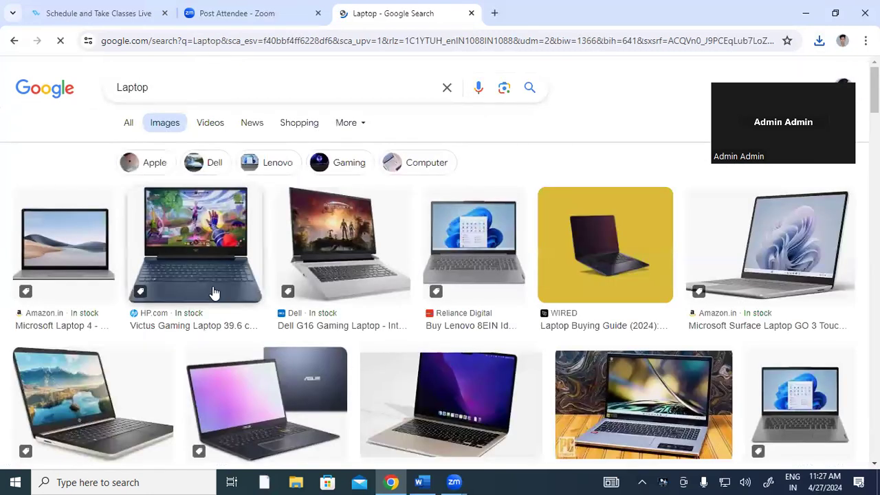
pyautogui.scroll(-3, 213, 292)
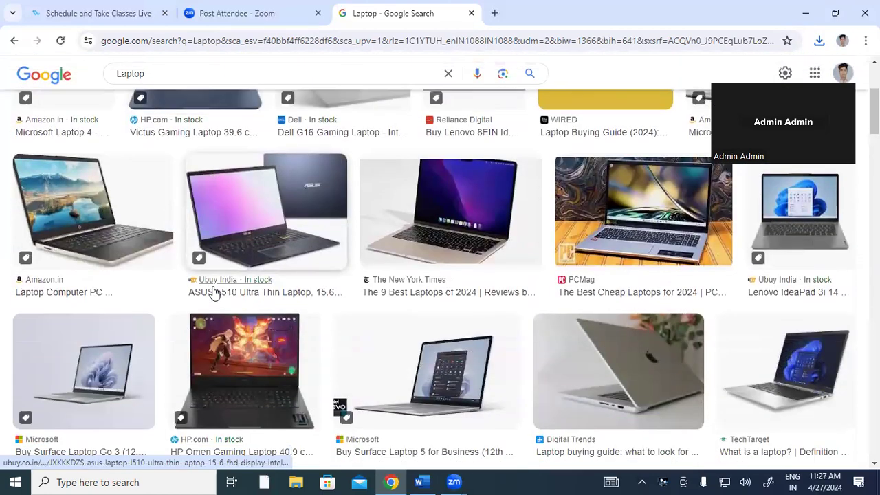
pyautogui.click(282, 246)
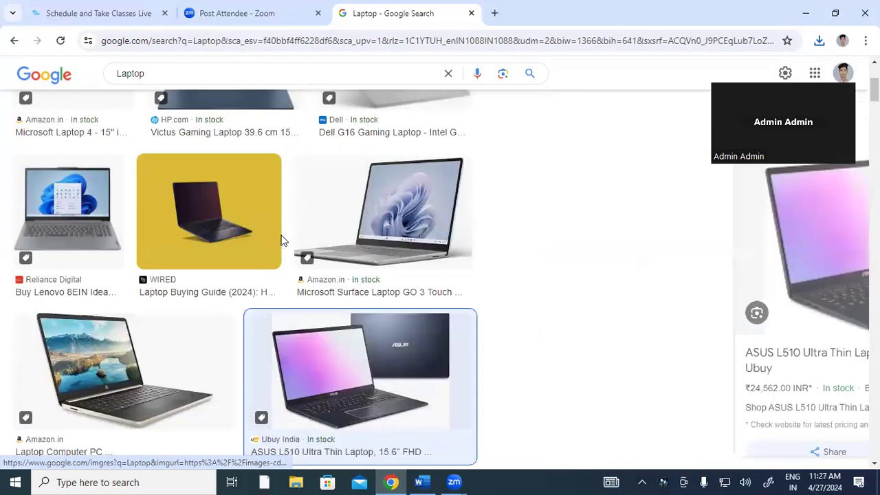
# Step: Save the ASUS L510 image to the Desktop as Laptop.jpg and return to Word
pyautogui.rightClick(590, 236)
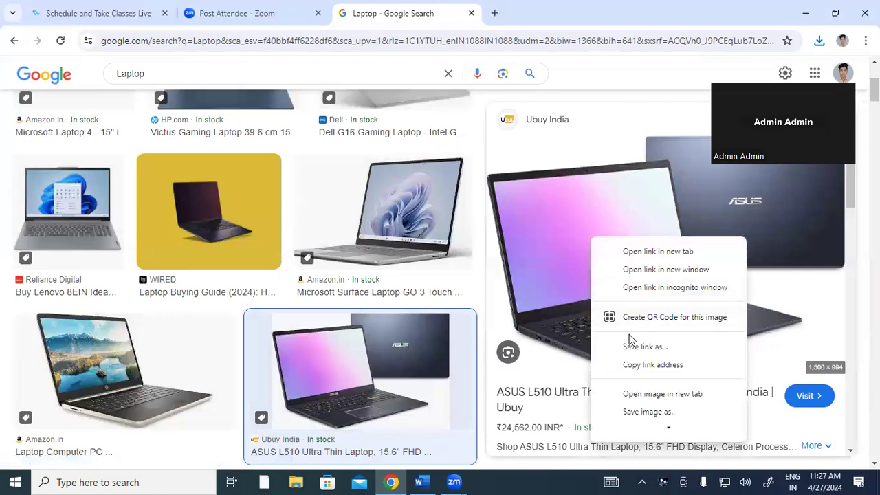
pyautogui.scroll(-2, 640, 379)
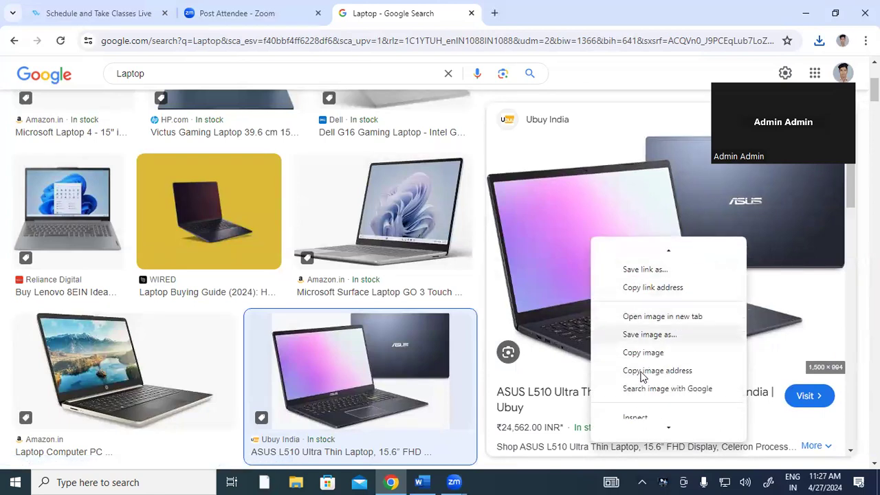
pyautogui.click(643, 335)
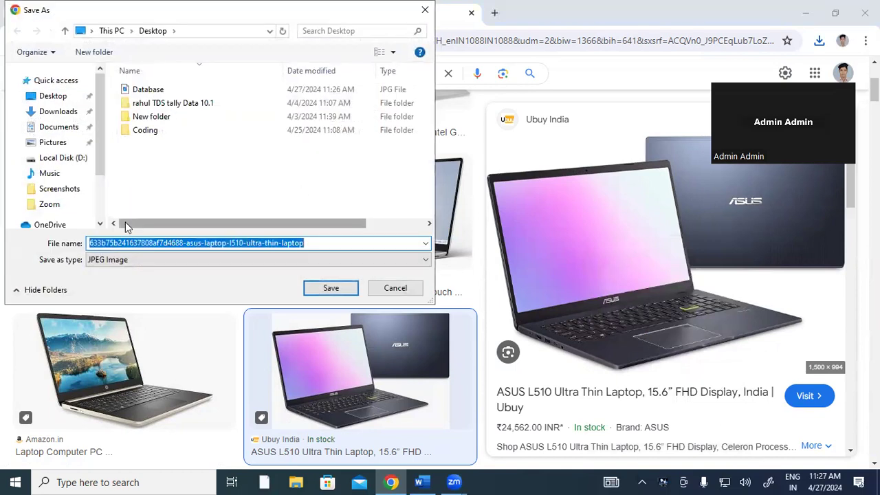
pyautogui.write('Lap')
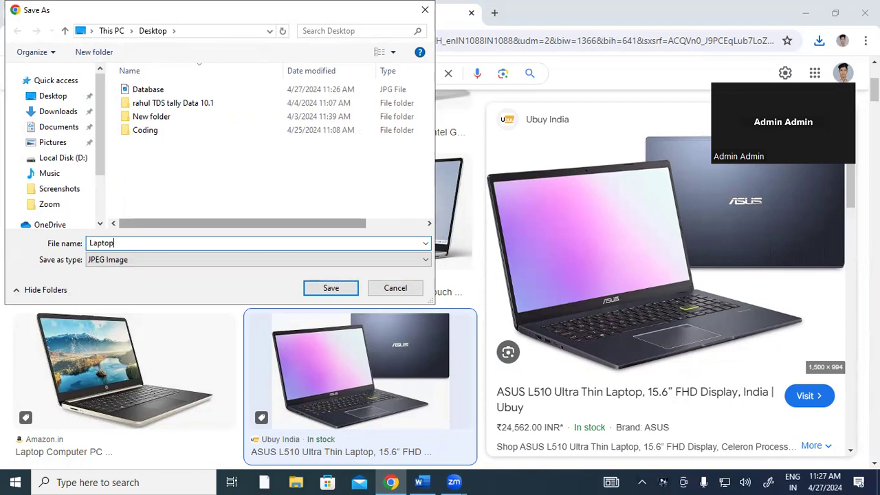
pyautogui.click(313, 292)
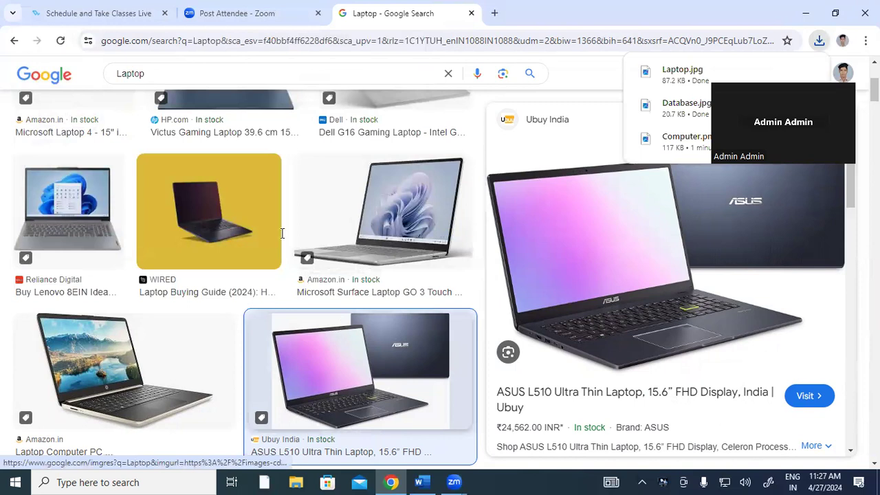
pyautogui.hotkey('alt', 'Tab')
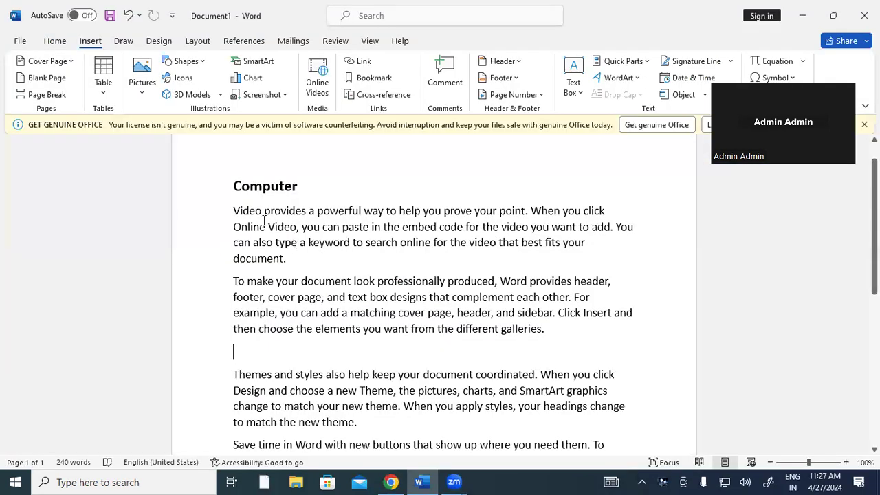
# Step: Insert a picture from this device, browsing to the Desktop and choosing the Computer image
pyautogui.click(144, 92)
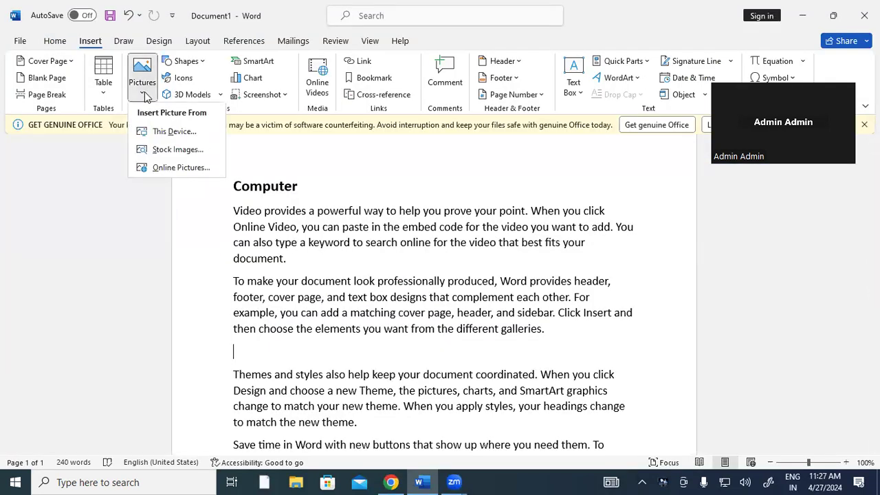
pyautogui.click(156, 133)
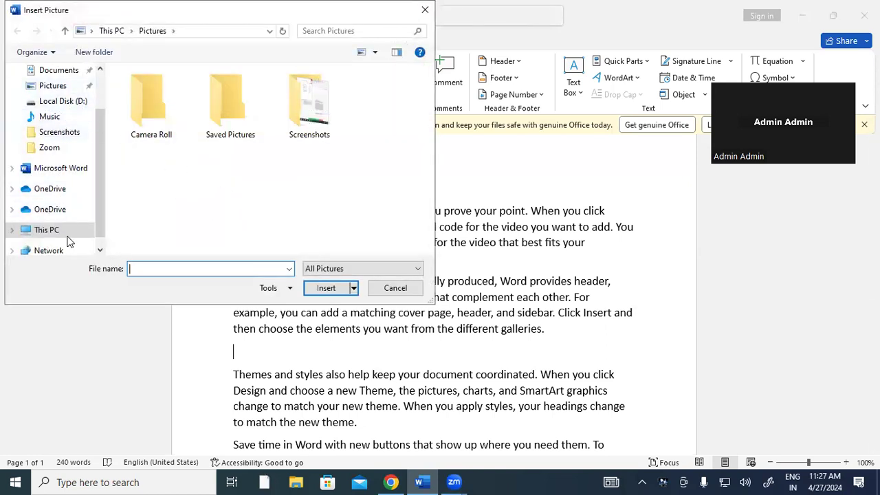
pyautogui.scroll(2, 65, 134)
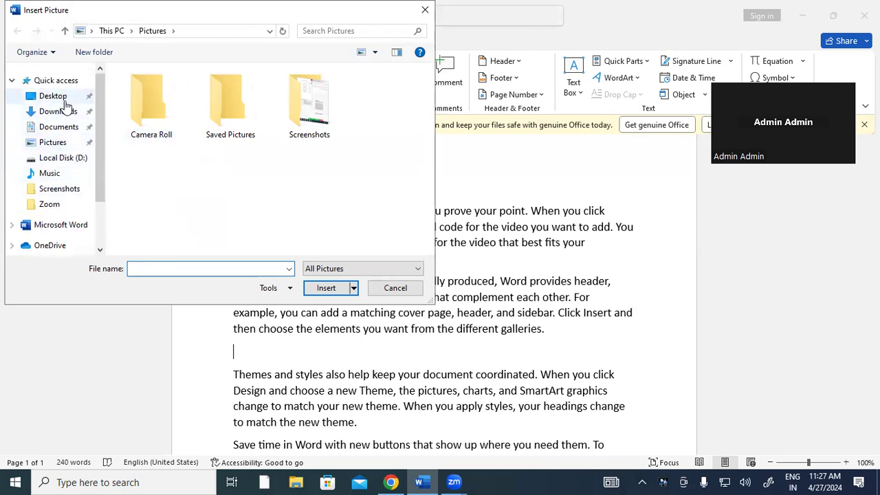
pyautogui.click(60, 98)
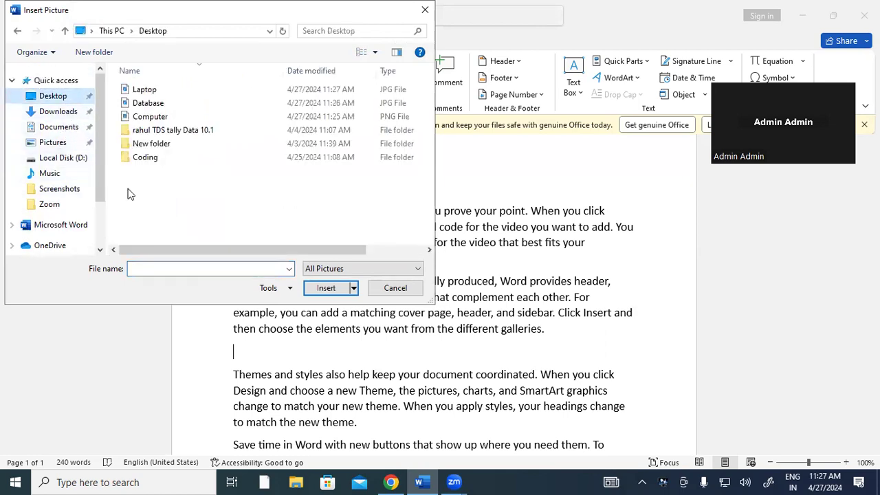
pyautogui.click(160, 118)
# Step: Insert the Computer image and enlarge it by its corner handle
pyautogui.click(326, 288)
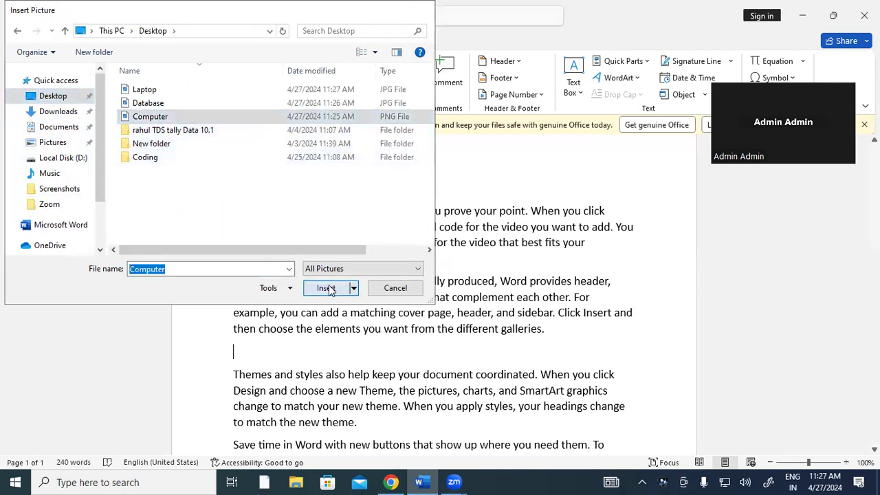
pyautogui.scroll(-2, 324, 319)
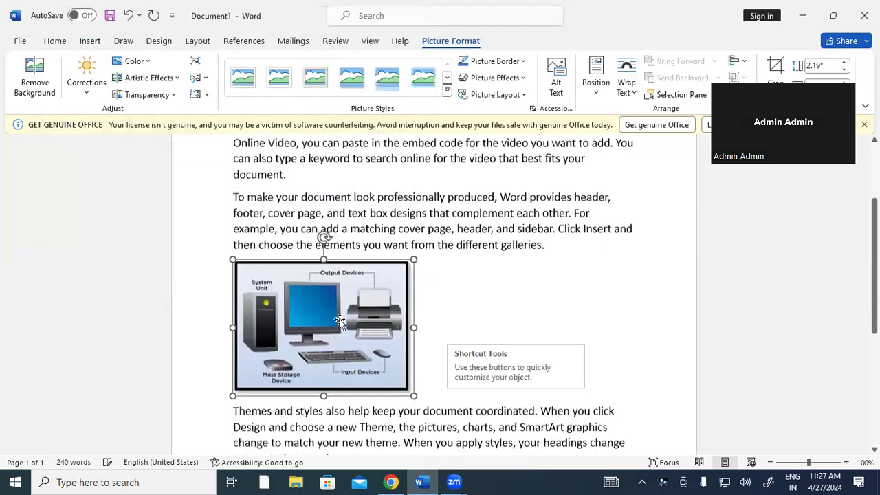
pyautogui.moveTo(414, 388); pyautogui.dragTo(449, 436)
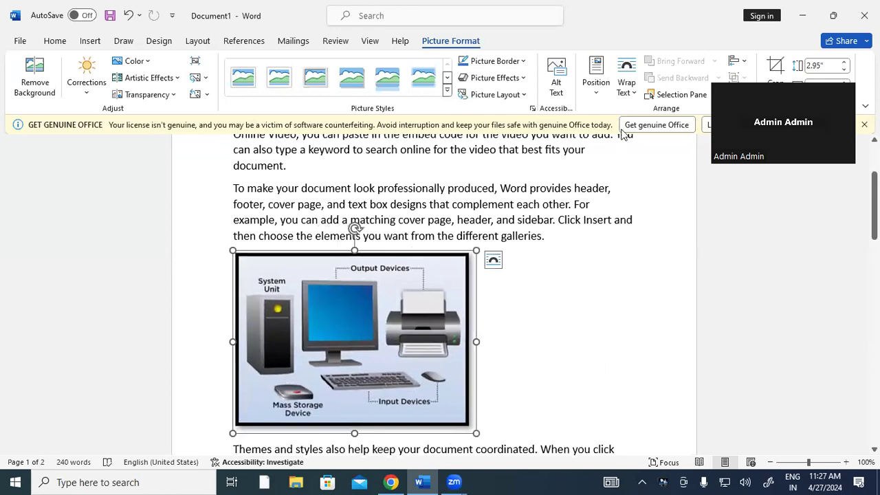
# Step: Give the Computer picture Square wrapping and move it up beside the Computer heading
pyautogui.click(628, 96)
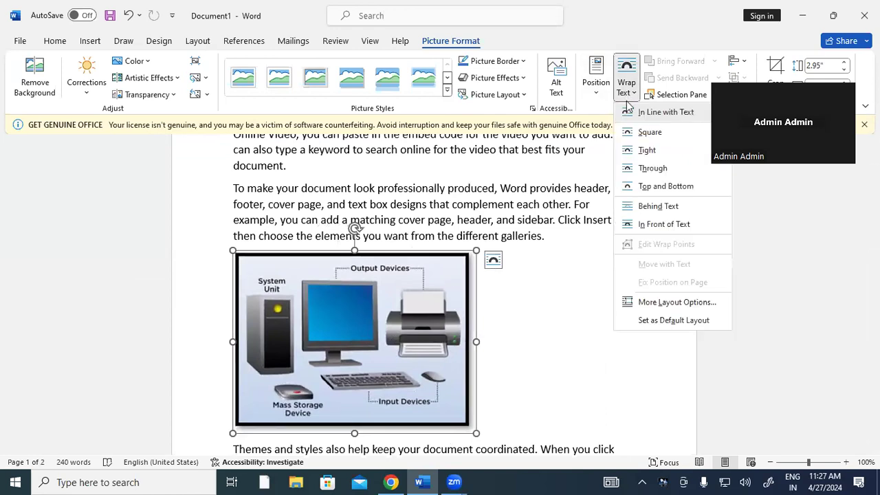
pyautogui.click(646, 132)
pyautogui.moveTo(453, 326); pyautogui.dragTo(588, 178)
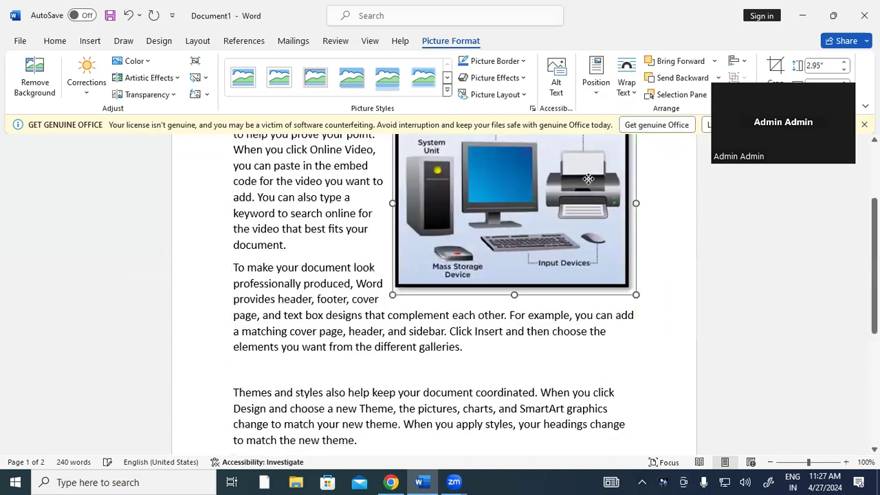
pyautogui.scroll(3, 544, 254)
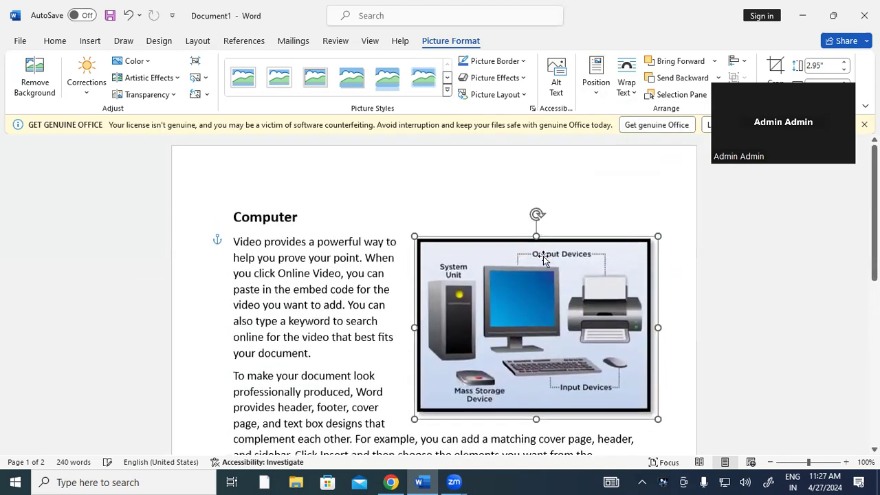
pyautogui.moveTo(532, 292); pyautogui.dragTo(532, 284)
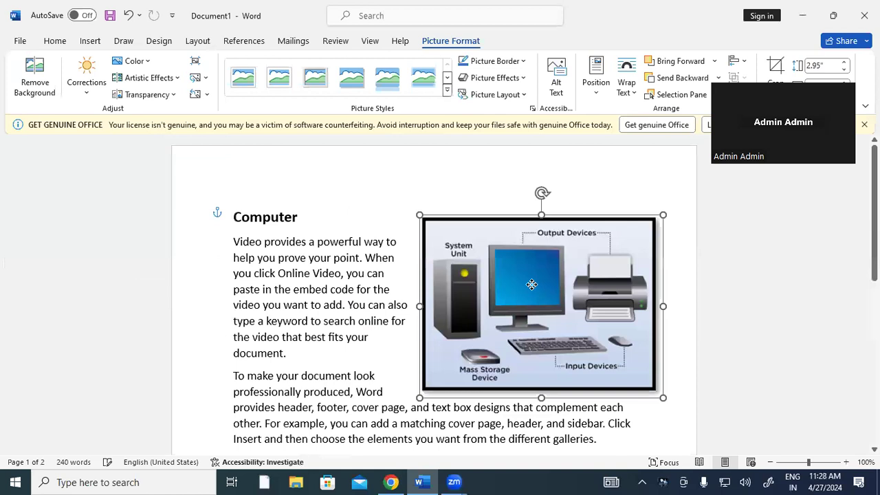
# Step: Switch the page to Narrow margins
pyautogui.click(198, 41)
pyautogui.click(32, 89)
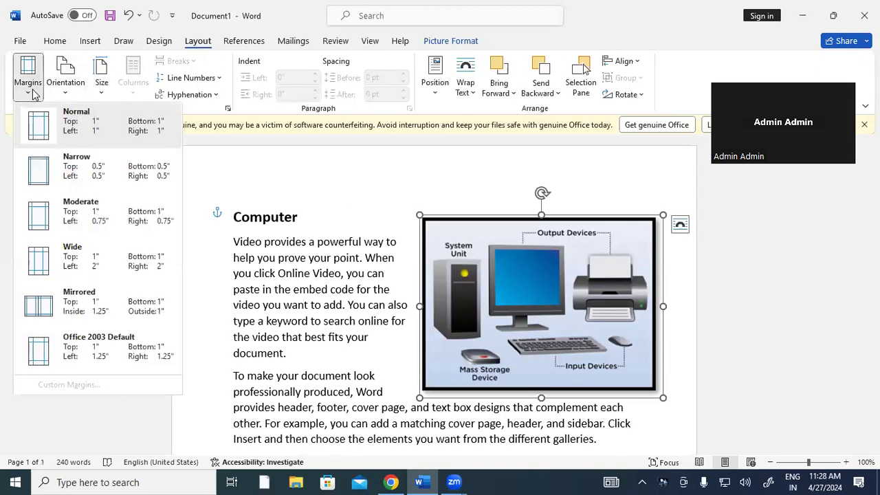
pyautogui.click(80, 176)
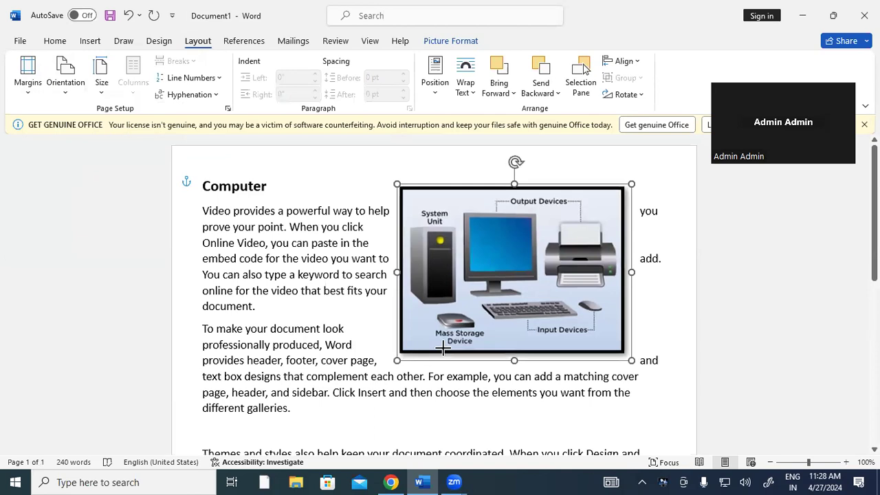
# Step: Shrink the Computer picture, shift it right, and select both Computer paragraphs
pyautogui.moveTo(389, 366); pyautogui.dragTo(440, 328)
pyautogui.moveTo(507, 263)
pyautogui.mouseDown()
pyautogui.moveTo(534, 270)
pyautogui.moveTo(533, 294)
pyautogui.mouseUp()
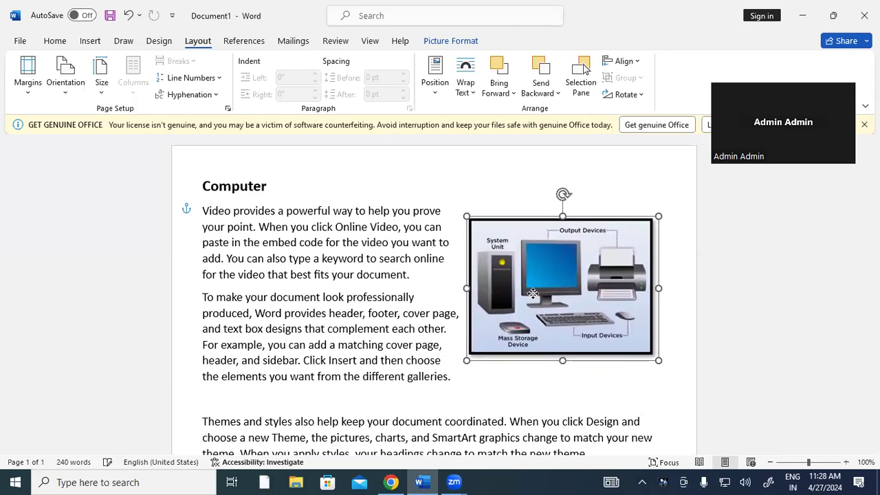
pyautogui.moveTo(451, 374)
pyautogui.mouseDown()
pyautogui.moveTo(324, 329)
pyautogui.moveTo(263, 242)
pyautogui.moveTo(204, 211)
pyautogui.mouseUp()
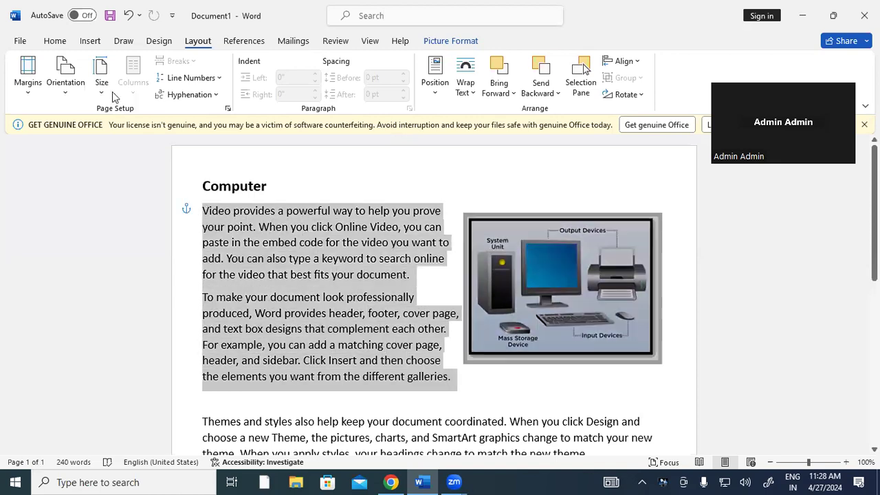
# Step: Justify the selected Computer paragraphs and select the Computer picture
pyautogui.click(54, 43)
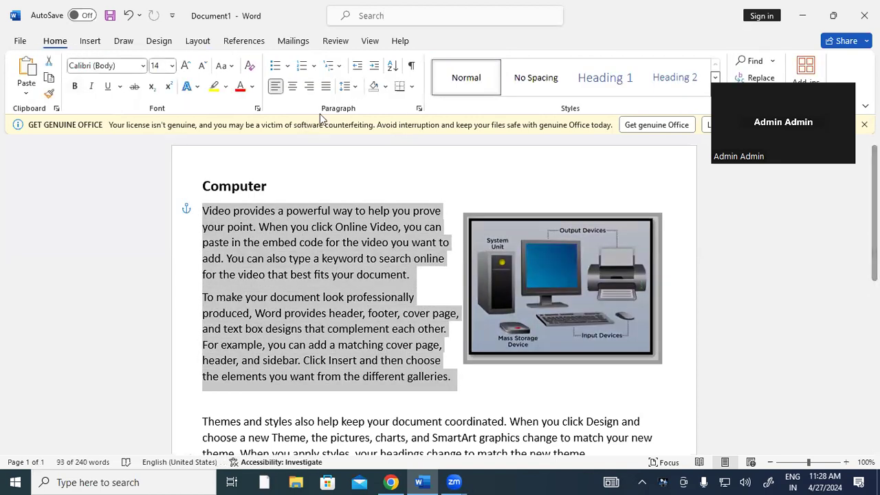
pyautogui.click(326, 87)
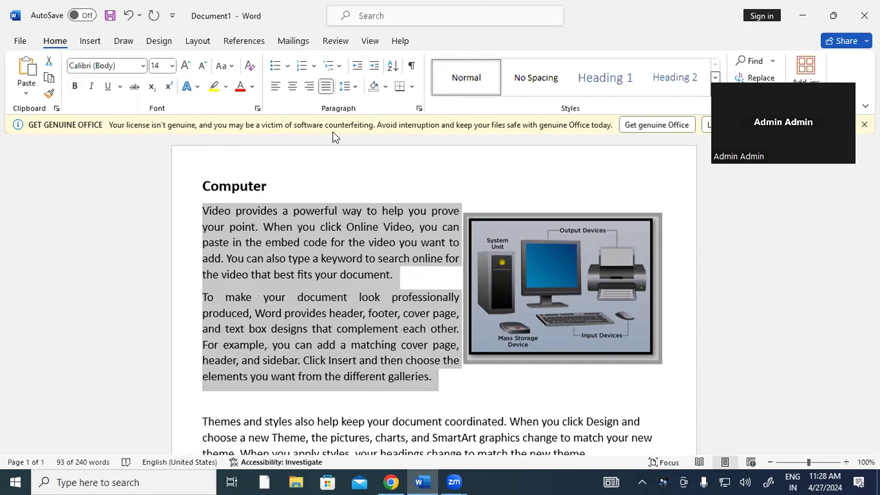
pyautogui.click(582, 323)
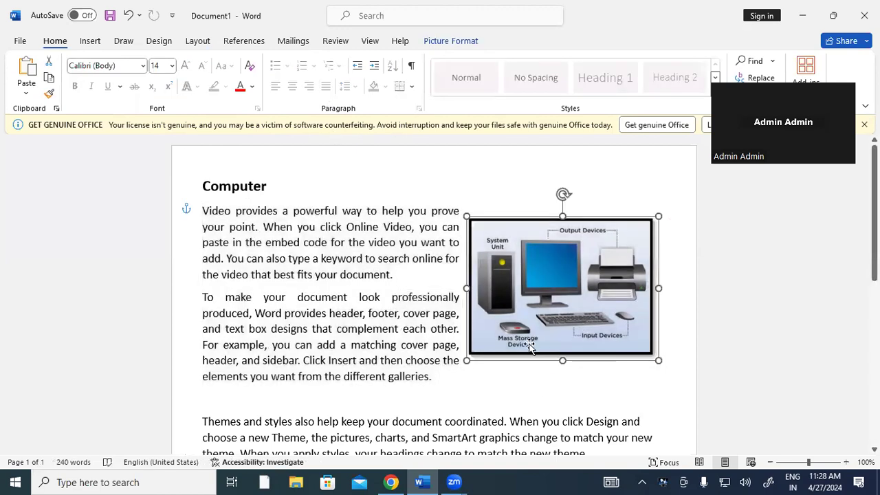
pyautogui.scroll(-1, 481, 402)
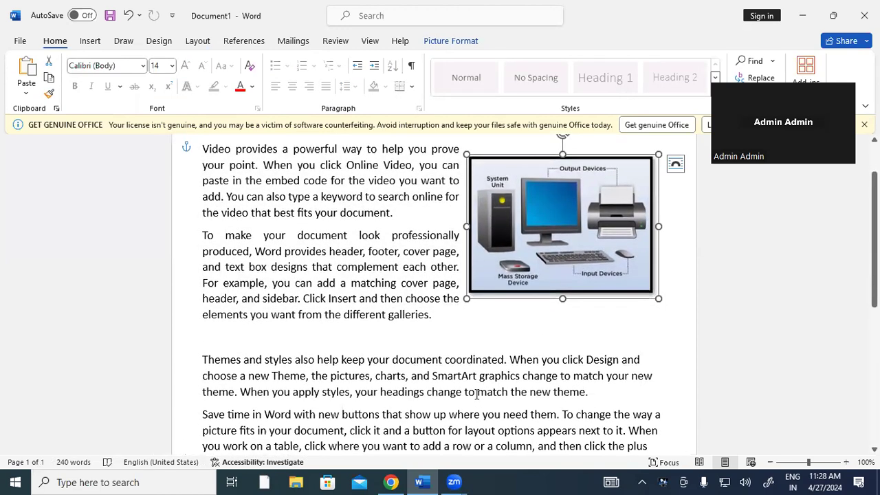
pyautogui.scroll(1, 468, 378)
# Step: Align the Computer picture flush with the right margin and set Tight text wrapping
pyautogui.moveTo(558, 280); pyautogui.dragTo(567, 279)
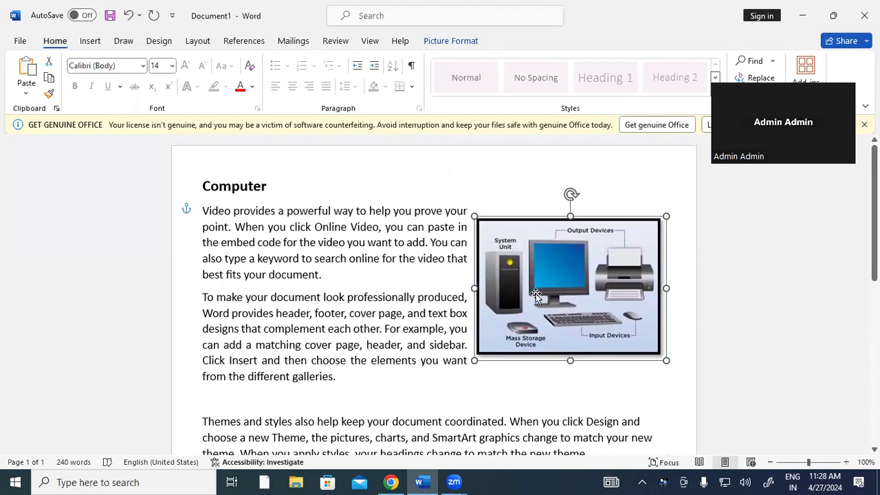
pyautogui.doubleClick(536, 293)
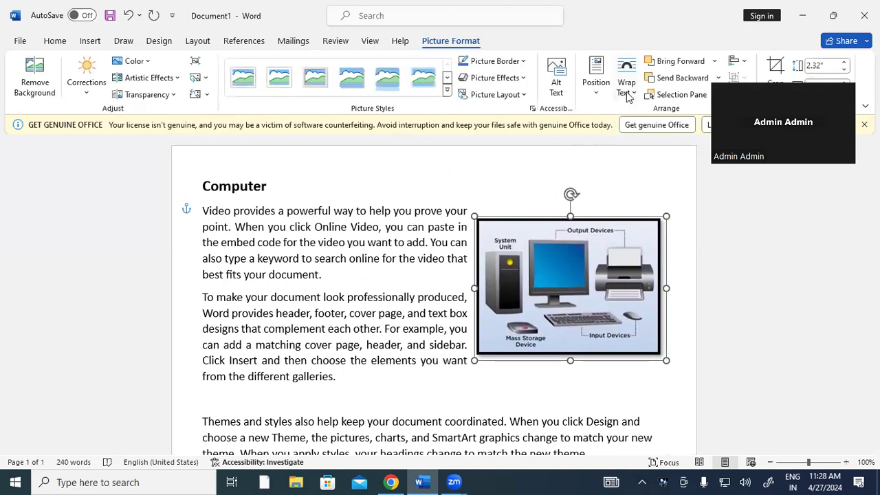
pyautogui.click(626, 94)
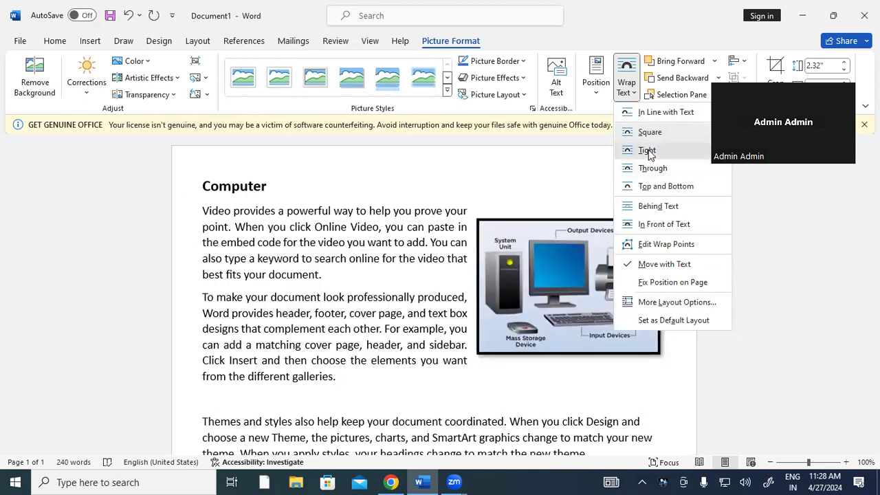
pyautogui.click(647, 150)
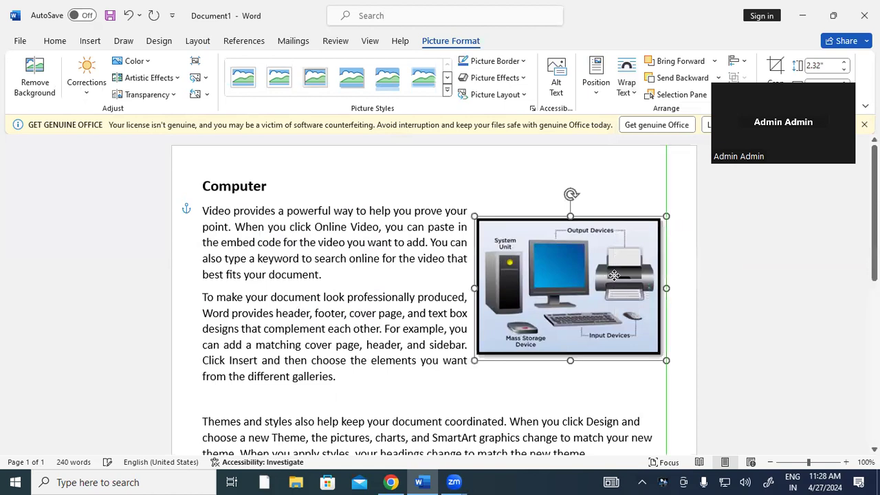
pyautogui.scroll(-3, 502, 348)
pyautogui.scroll(2, 223, 420)
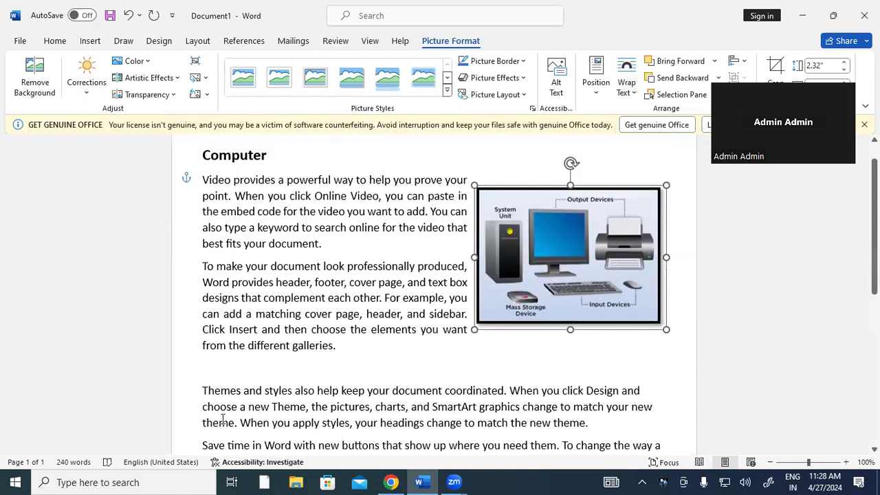
# Step: Type a bold 18 pt "Laptop" heading on the blank line above Themes
pyautogui.click(207, 374)
pyautogui.write('Laptop')
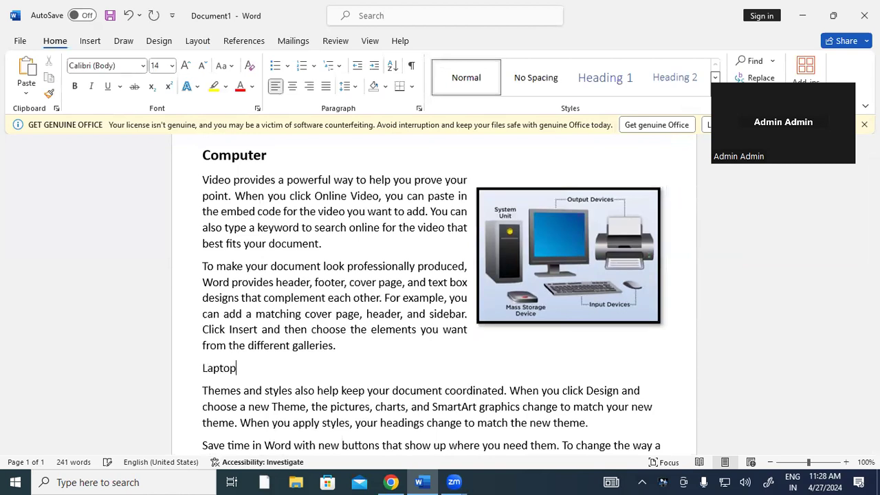
pyautogui.click(187, 369)
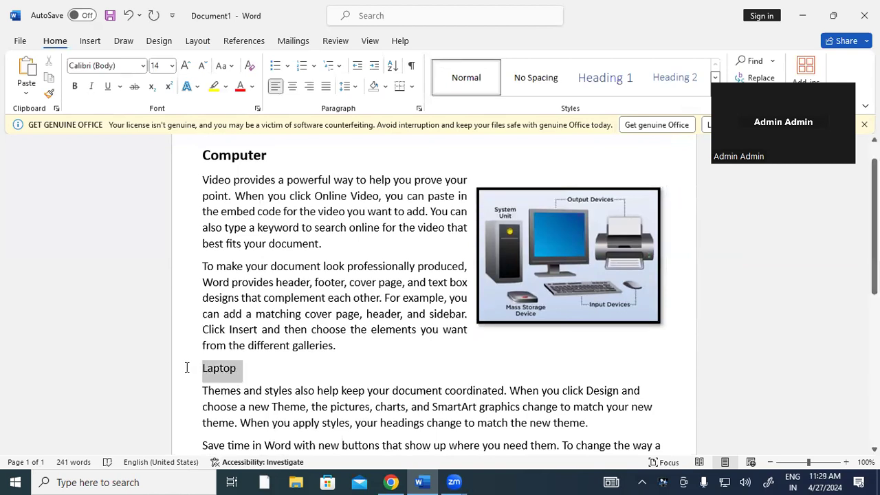
pyautogui.hotkey('ctrl', 'b')
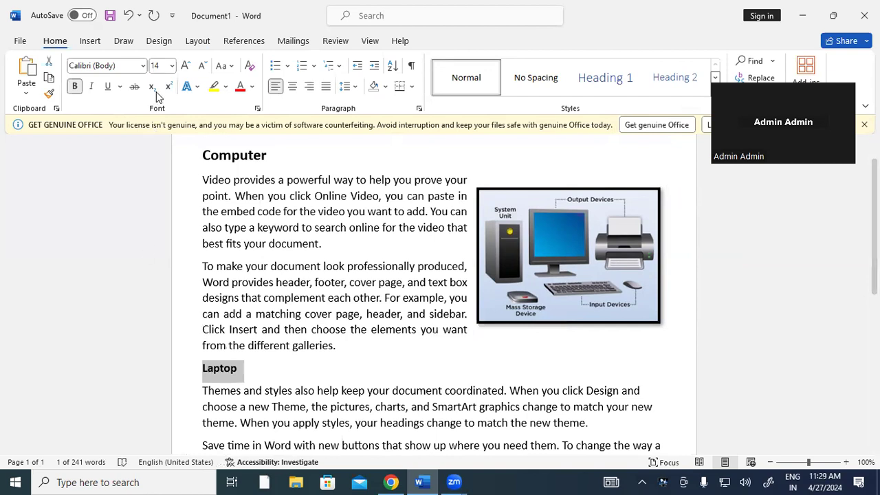
pyautogui.click(186, 67)
pyautogui.click(186, 67)
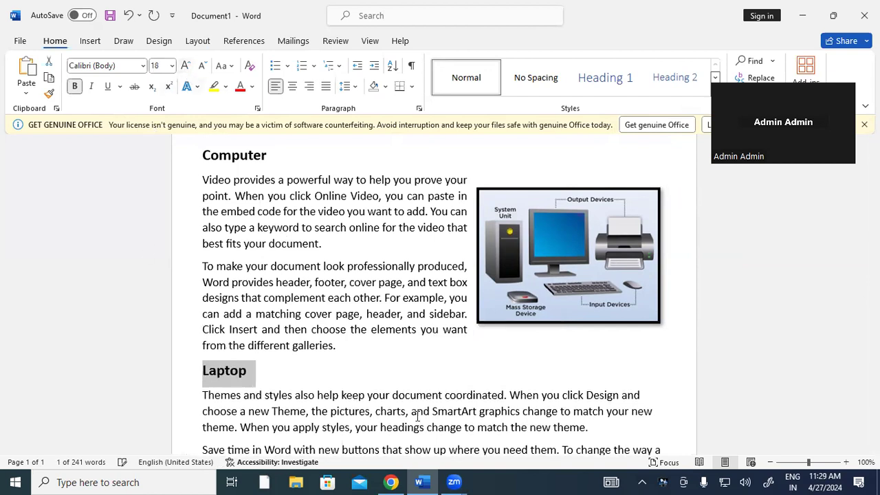
# Step: Start a new empty paragraph after the paragraph ending "sign."
pyautogui.scroll(-2, 418, 416)
pyautogui.scroll(-1, 417, 417)
pyautogui.click(279, 383)
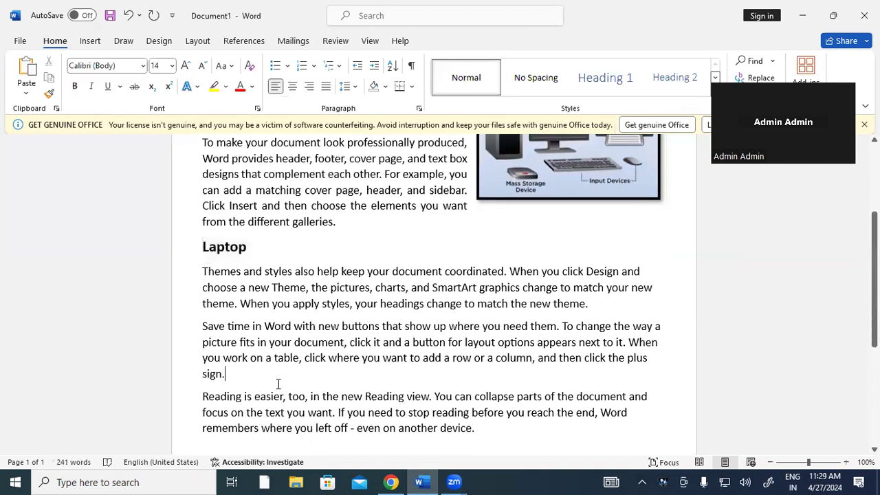
pyautogui.press('Return')
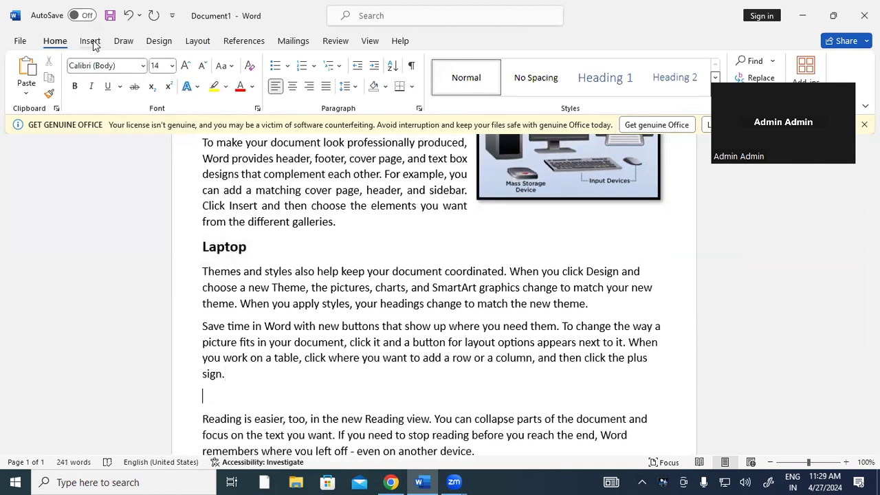
# Step: Insert the Laptop image from this device and shrink it
pyautogui.click(90, 41)
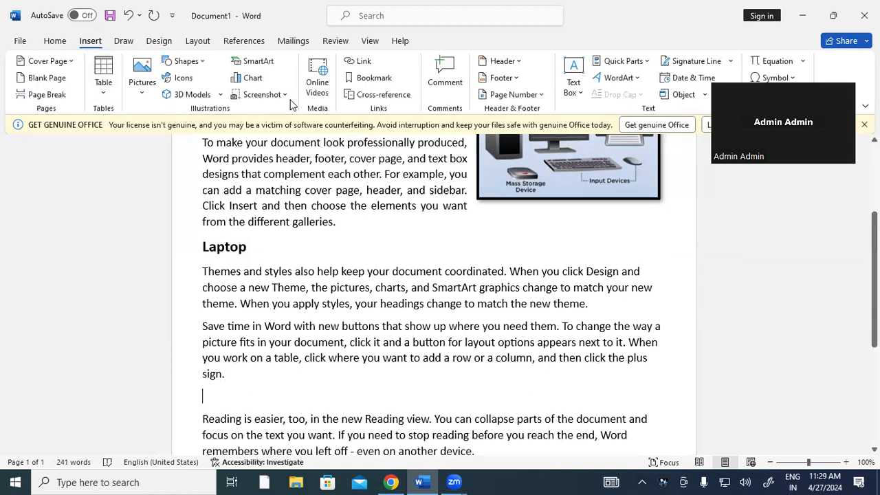
pyautogui.click(144, 91)
pyautogui.click(163, 131)
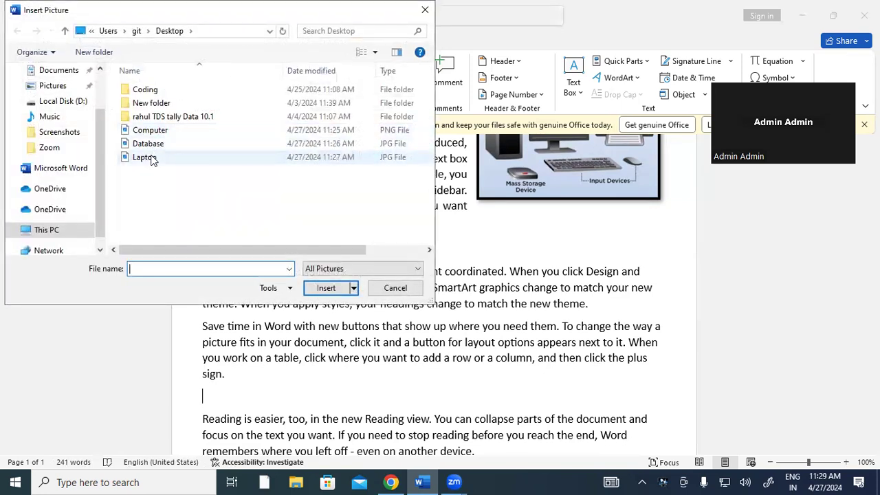
pyautogui.click(145, 158)
pyautogui.click(326, 289)
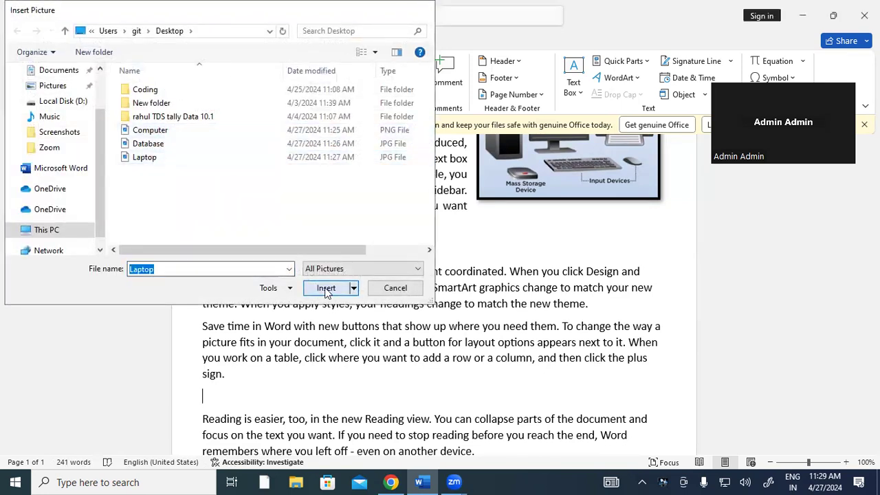
pyautogui.scroll(-3, 330, 283)
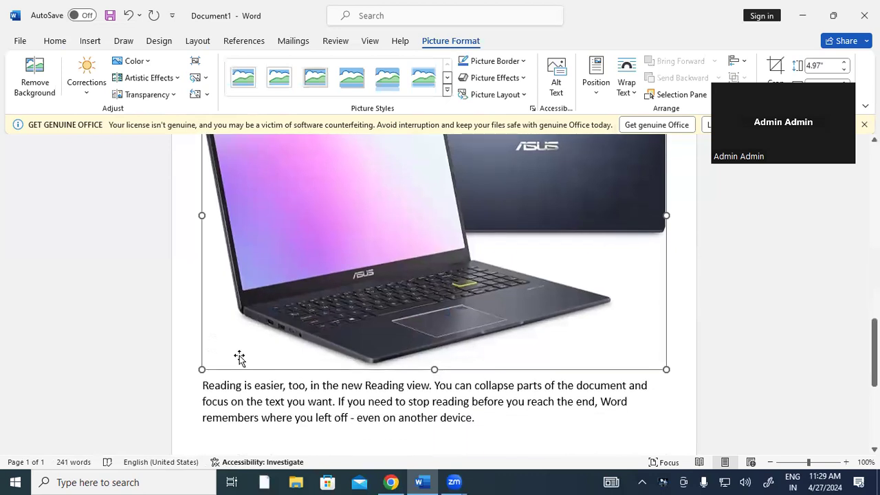
pyautogui.moveTo(267, 345); pyautogui.dragTo(468, 191)
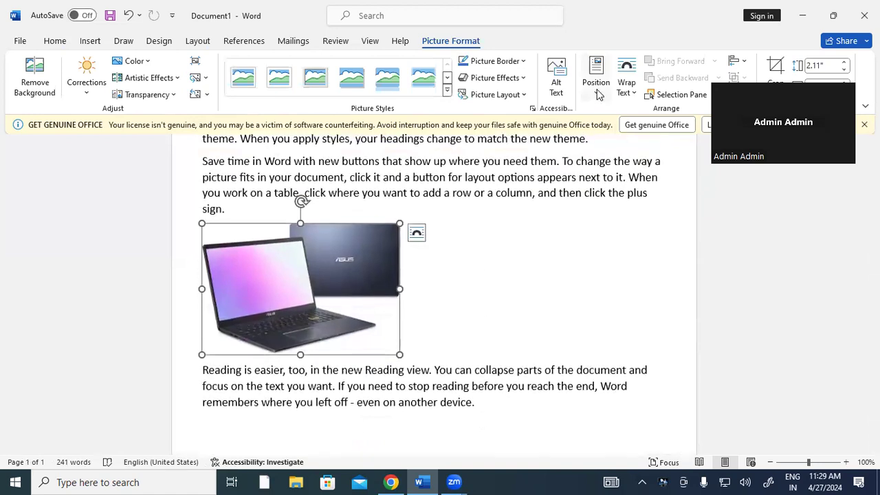
# Step: Set Square wrapping, place the laptop picture right of the Themes paragraph, and select the paragraphs
pyautogui.click(626, 89)
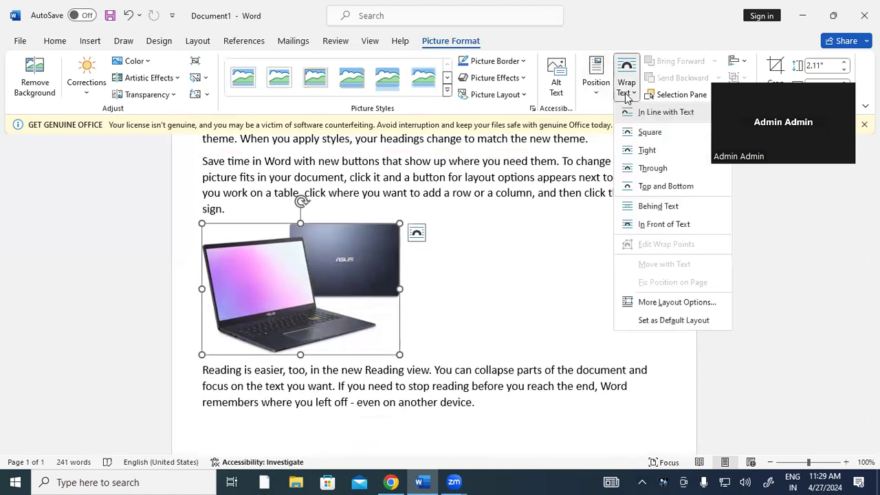
pyautogui.click(643, 132)
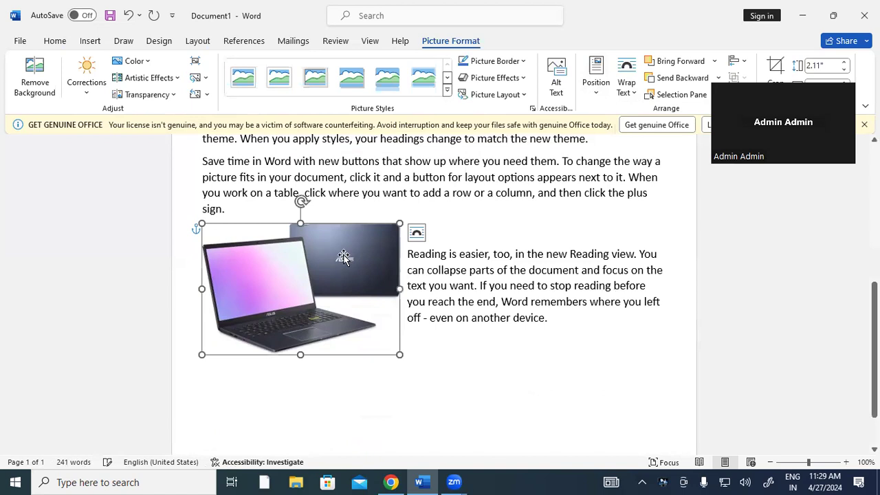
pyautogui.moveTo(548, 185); pyautogui.dragTo(575, 222)
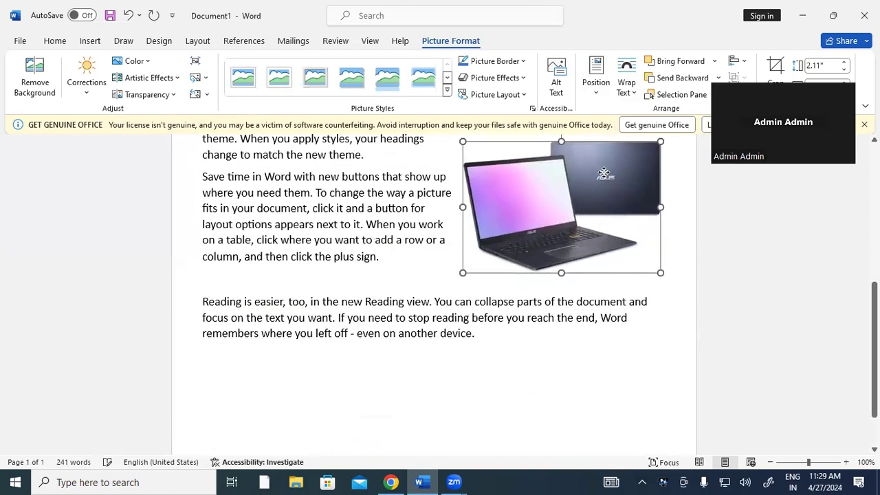
pyautogui.scroll(3, 574, 221)
pyautogui.scroll(1, 574, 222)
pyautogui.moveTo(551, 320); pyautogui.dragTo(551, 277)
pyautogui.moveTo(451, 384)
pyautogui.mouseDown()
pyautogui.moveTo(265, 365)
pyautogui.moveTo(201, 267)
pyautogui.mouseUp()
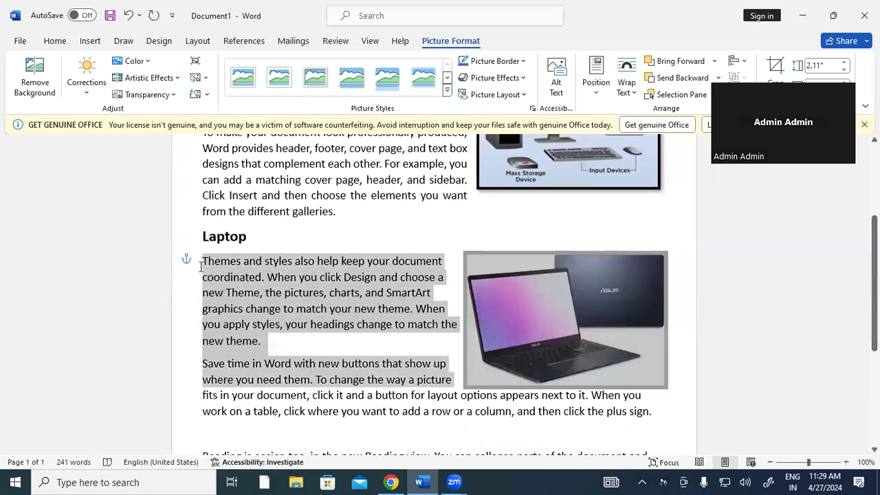
# Step: Justify the selected Laptop section paragraphs
pyautogui.click(64, 41)
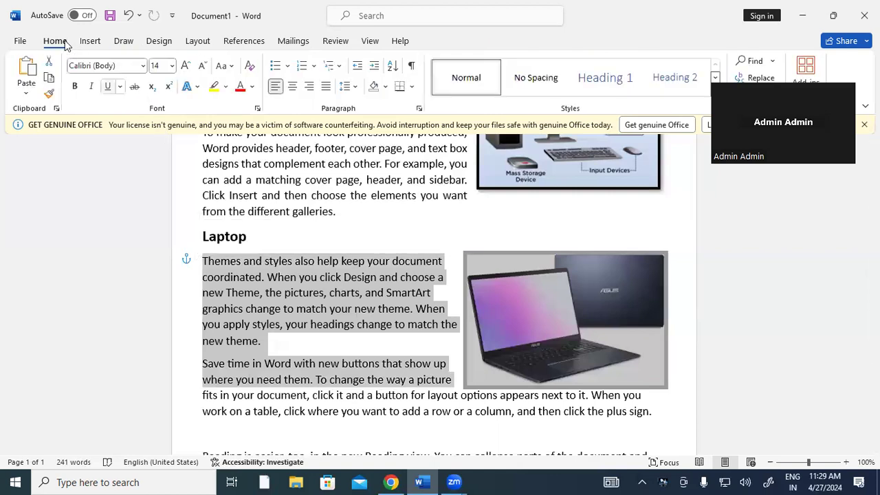
pyautogui.click(326, 86)
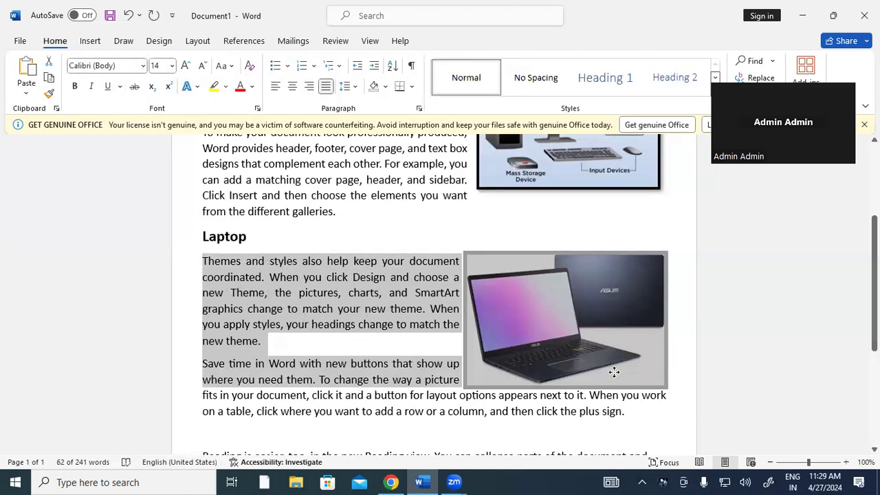
pyautogui.click(614, 372)
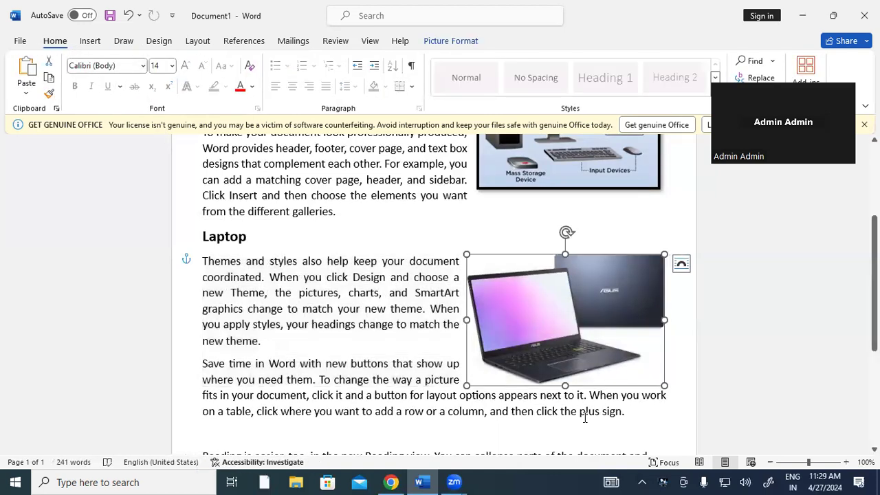
# Step: Delete the two leftover lines after "a button for layout", keeping an empty line
pyautogui.click(673, 400)
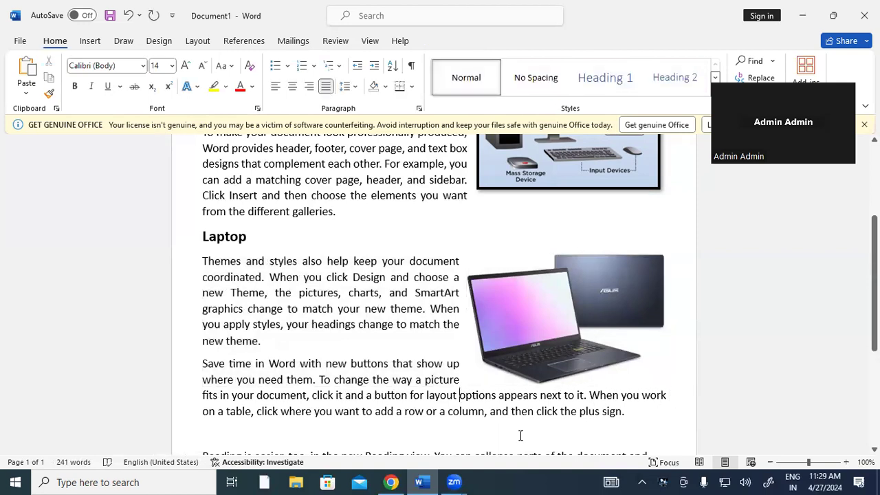
pyautogui.press('Return')
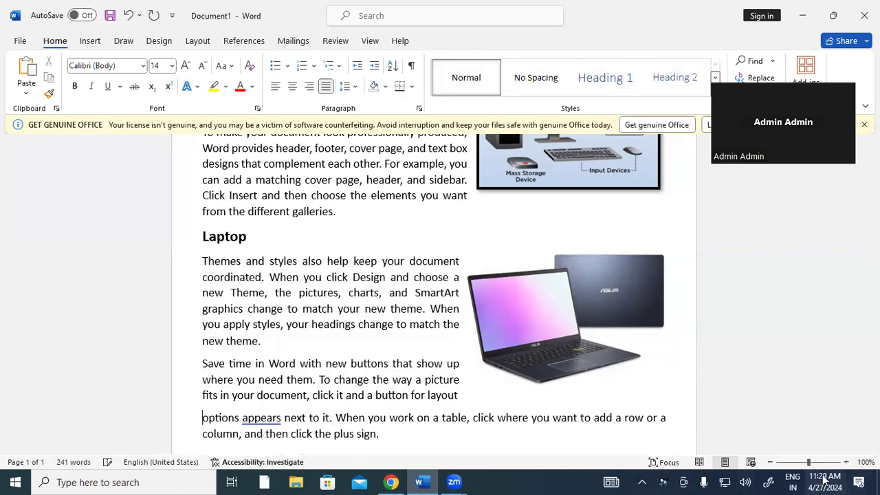
pyautogui.click(472, 418)
pyautogui.press('Return')
pyautogui.scroll(-2, 415, 433)
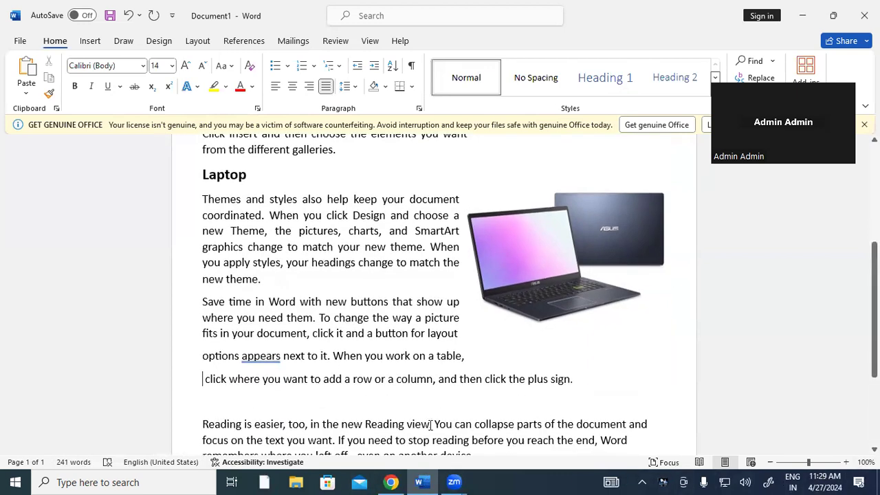
pyautogui.moveTo(575, 379); pyautogui.dragTo(203, 356)
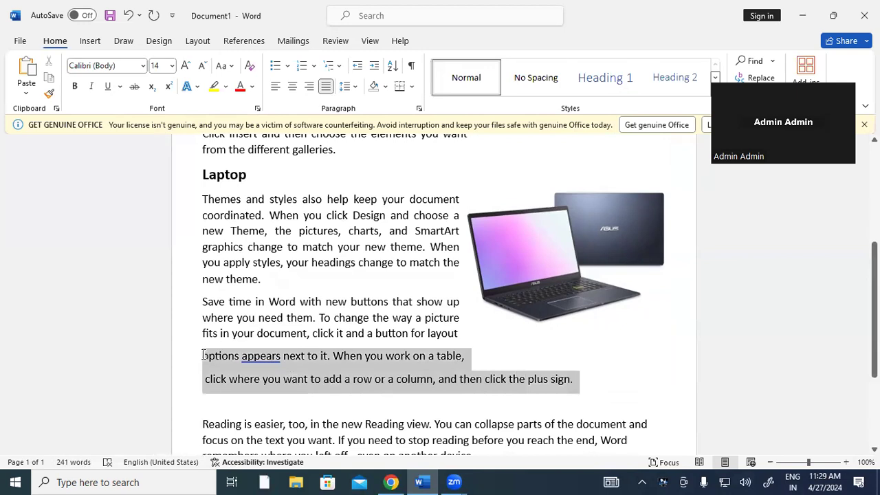
pyautogui.press('Delete')
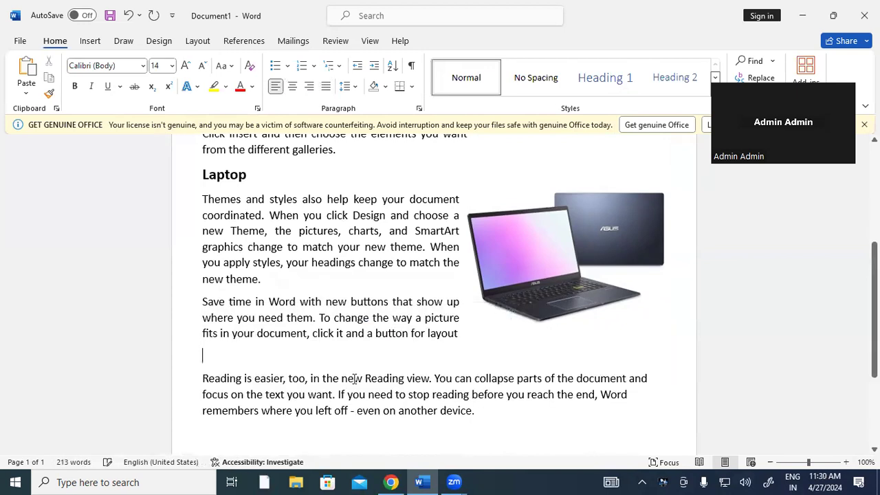
pyautogui.scroll(3, 227, 342)
pyautogui.scroll(-3, 226, 342)
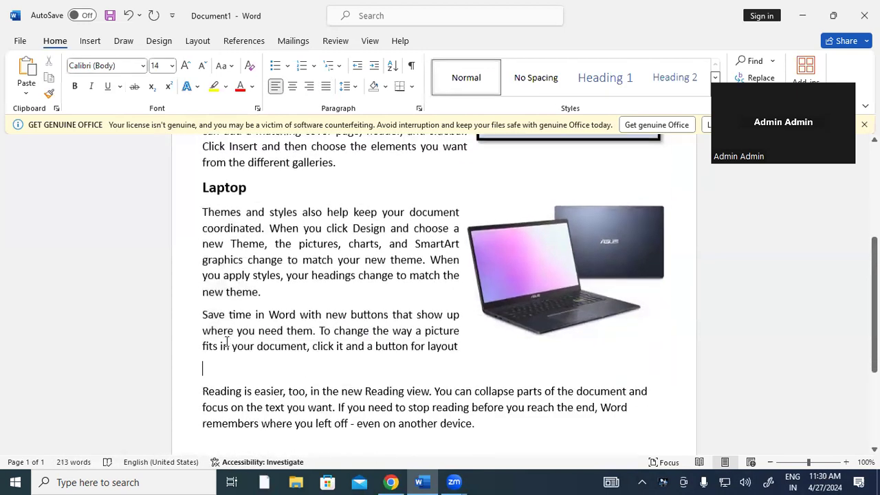
# Step: Type "Database" on the empty line and make it bold at 16 pt
pyautogui.write('Database')
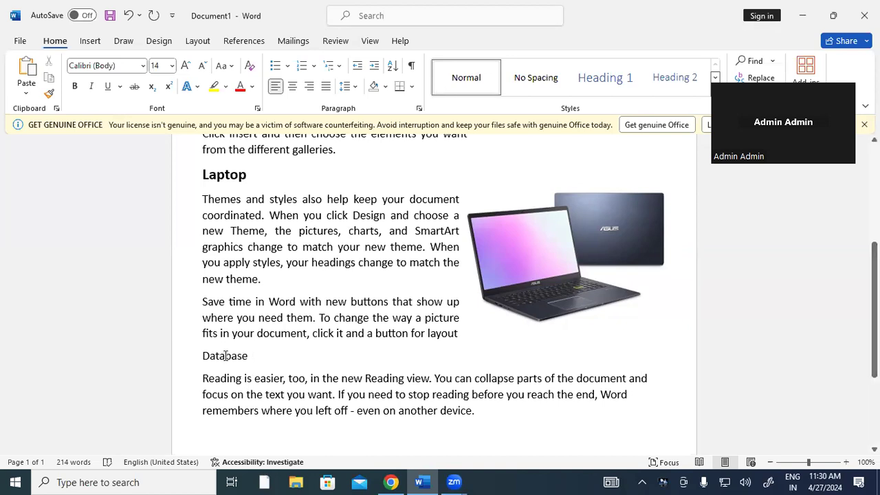
pyautogui.click(196, 357)
pyautogui.hotkey('ctrl', 'b')
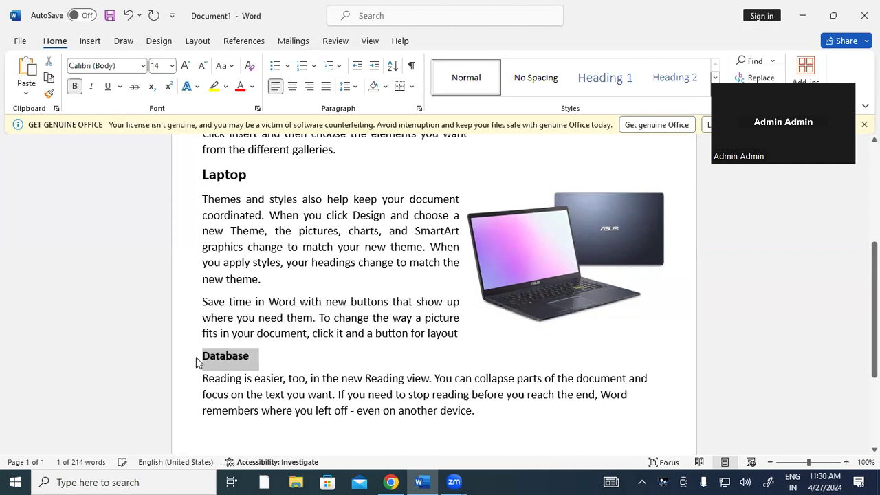
pyautogui.click(187, 66)
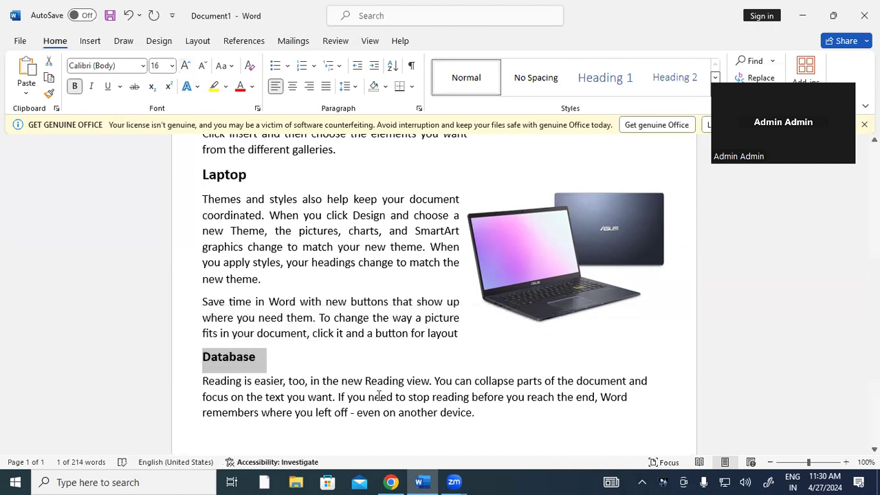
pyautogui.scroll(-3, 379, 397)
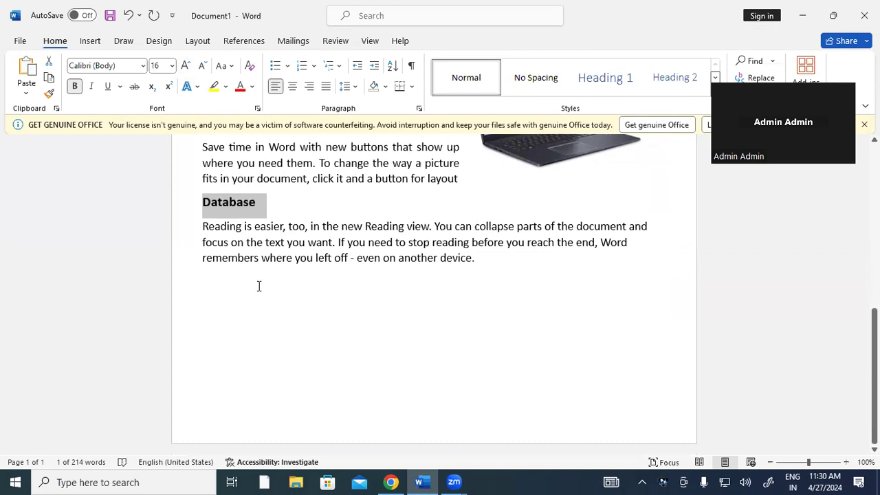
# Step: Paste a copy of the "Save time in Word" paragraph on a new line after "device."
pyautogui.scroll(2, 260, 286)
pyautogui.moveTo(464, 271); pyautogui.dragTo(204, 240)
pyautogui.hotkey('ctrl', 'c')
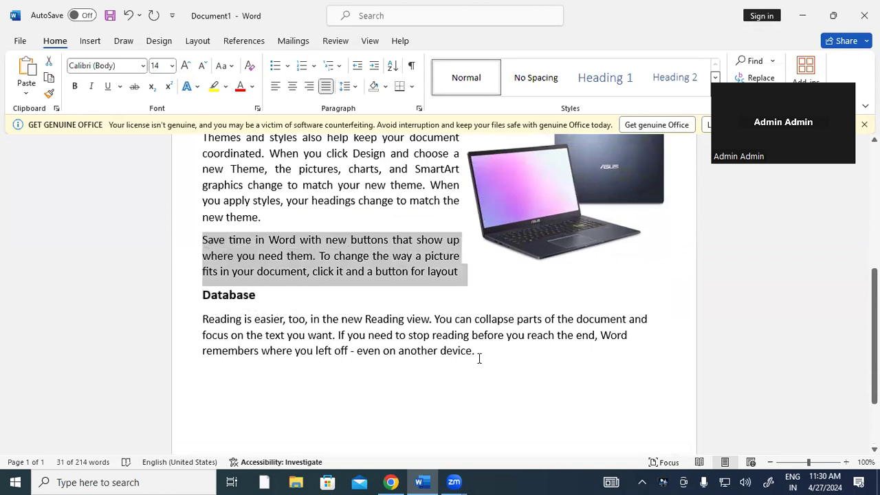
pyautogui.click(481, 358)
pyautogui.press('Return')
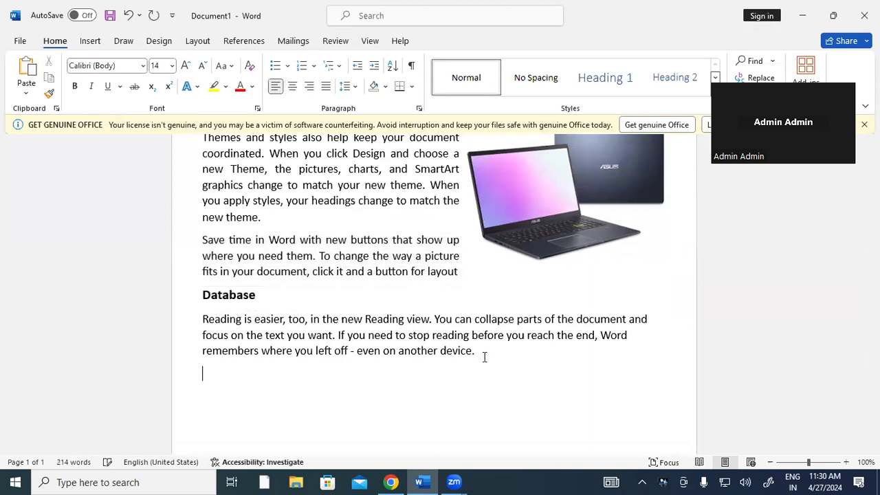
pyautogui.hotkey('ctrl', 'v')
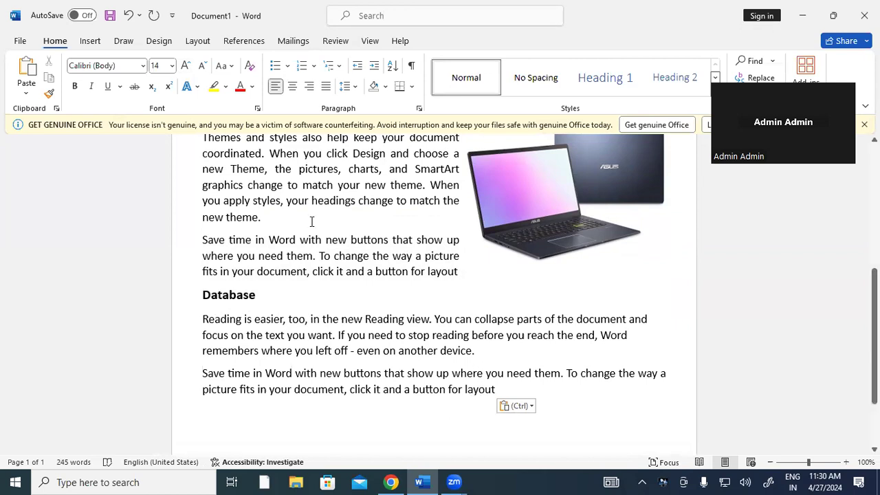
pyautogui.click(90, 41)
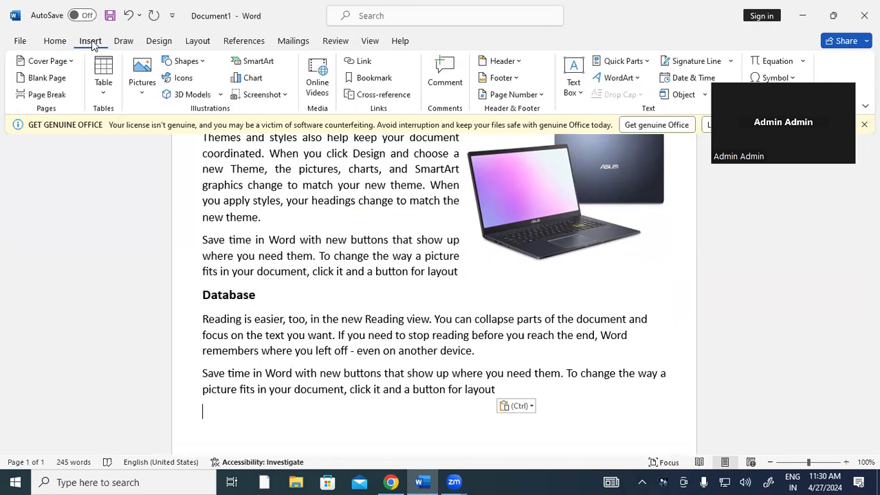
# Step: Insert the Database image file from this computer into the document
pyautogui.click(143, 93)
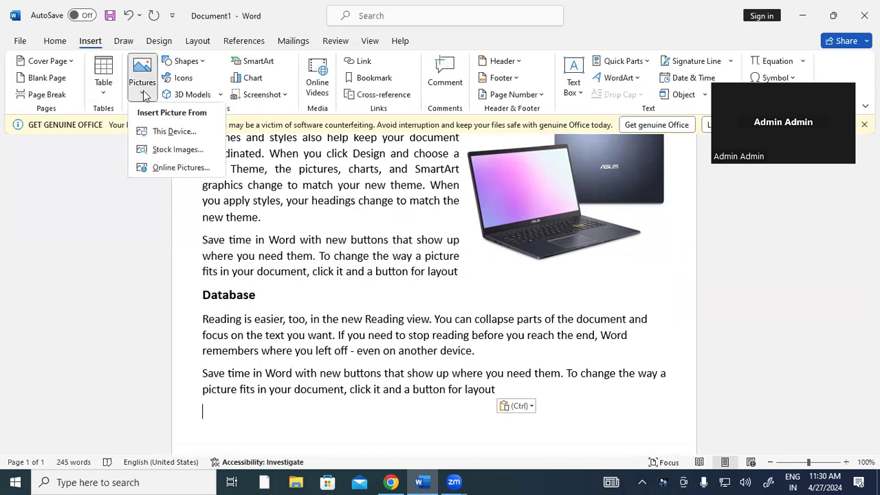
pyautogui.click(160, 131)
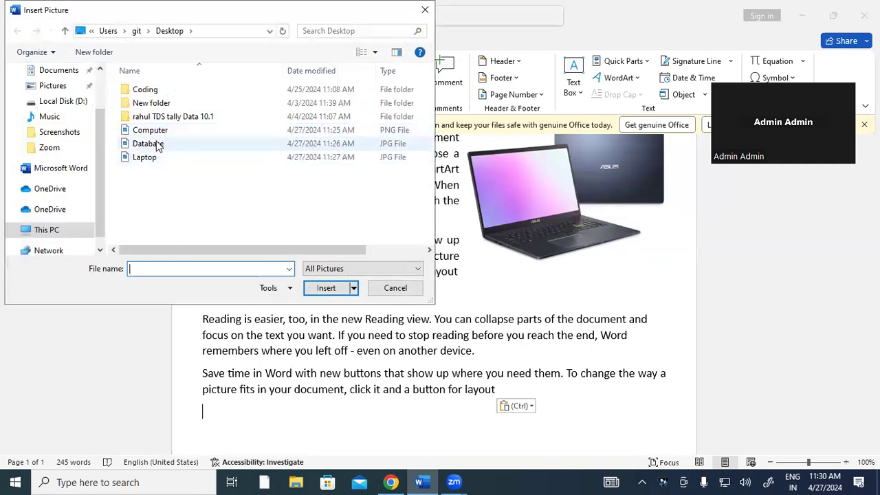
pyautogui.click(157, 145)
pyautogui.click(328, 288)
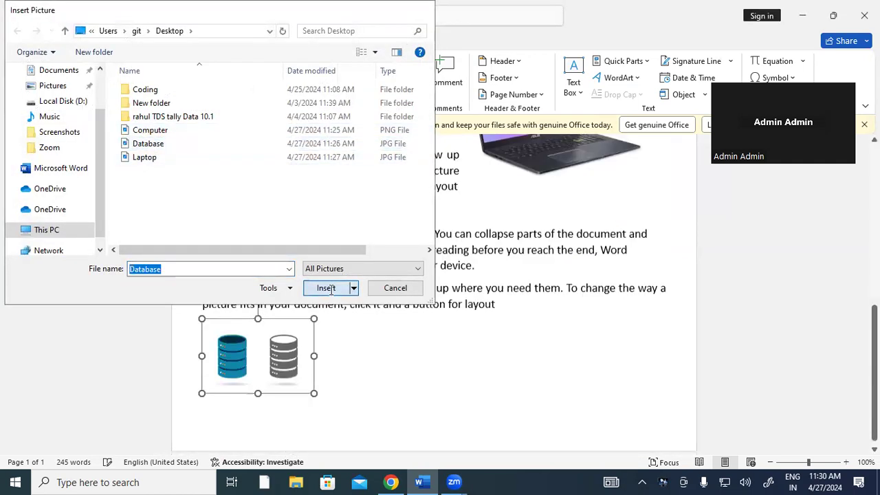
# Step: Set the database picture to Square wrapping, move it beside the Database text, and enlarge it
pyautogui.moveTo(258, 351)
pyautogui.mouseDown()
pyautogui.moveTo(576, 262)
pyautogui.moveTo(578, 253)
pyautogui.mouseUp()
pyautogui.click(570, 260)
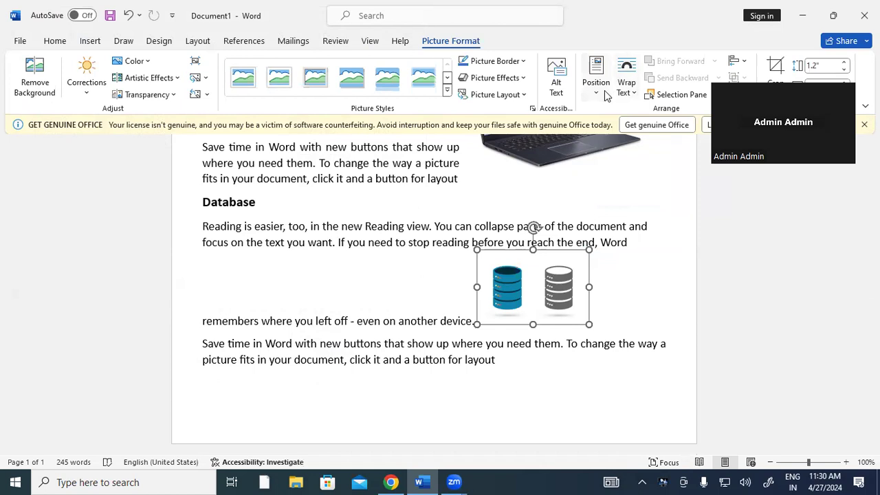
pyautogui.click(624, 93)
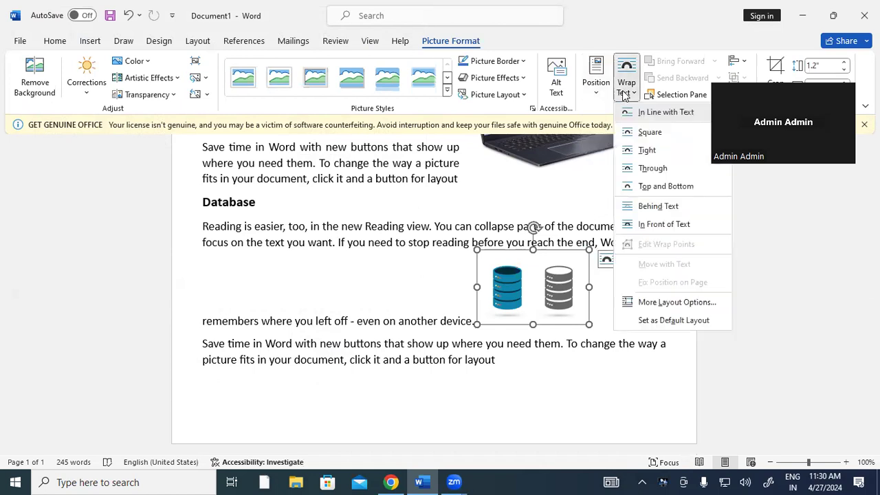
pyautogui.click(643, 131)
pyautogui.moveTo(558, 296); pyautogui.dragTo(610, 257)
pyautogui.moveTo(544, 294); pyautogui.dragTo(474, 328)
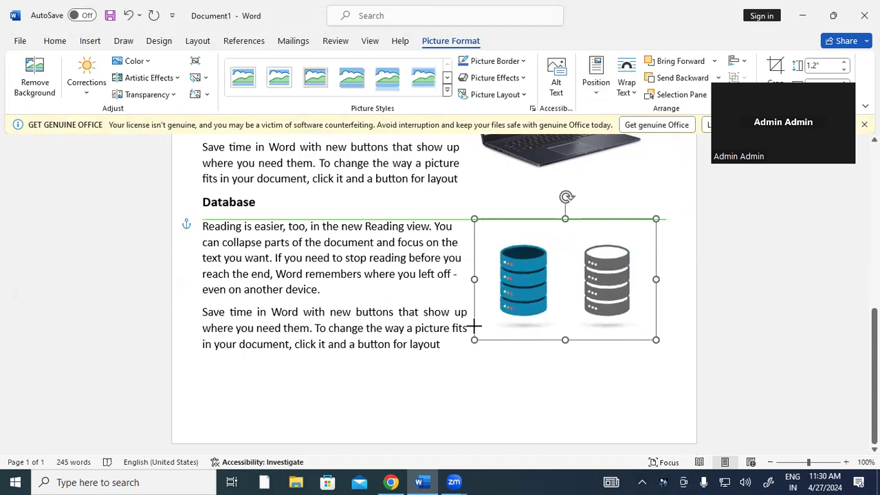
pyautogui.click(403, 264)
# Step: Nudge the computer picture slightly upward beside its text
pyautogui.scroll(3, 407, 264)
pyautogui.scroll(2, 407, 263)
pyautogui.scroll(2, 407, 263)
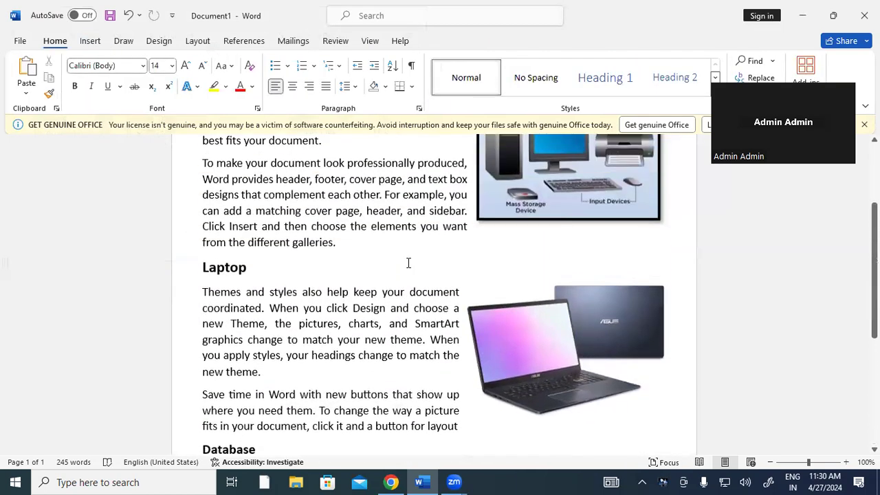
pyautogui.scroll(2, 407, 263)
pyautogui.click(558, 251)
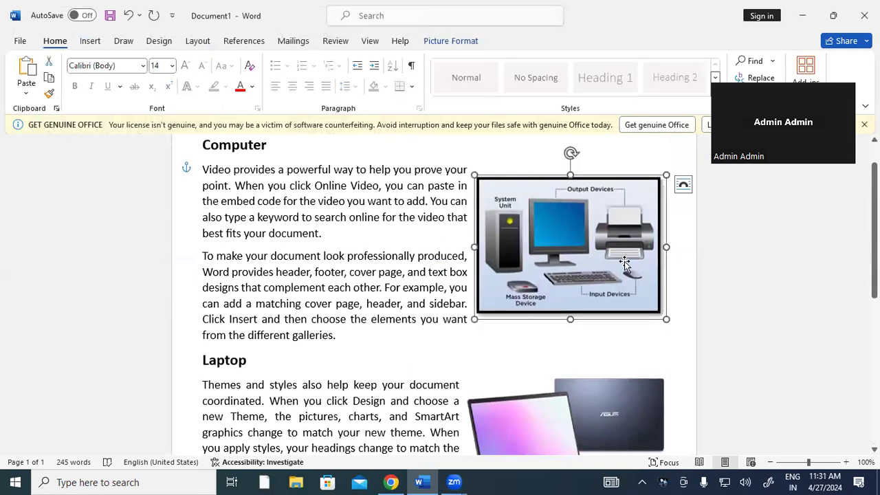
pyautogui.scroll(-2, 585, 279)
pyautogui.scroll(-1, 584, 279)
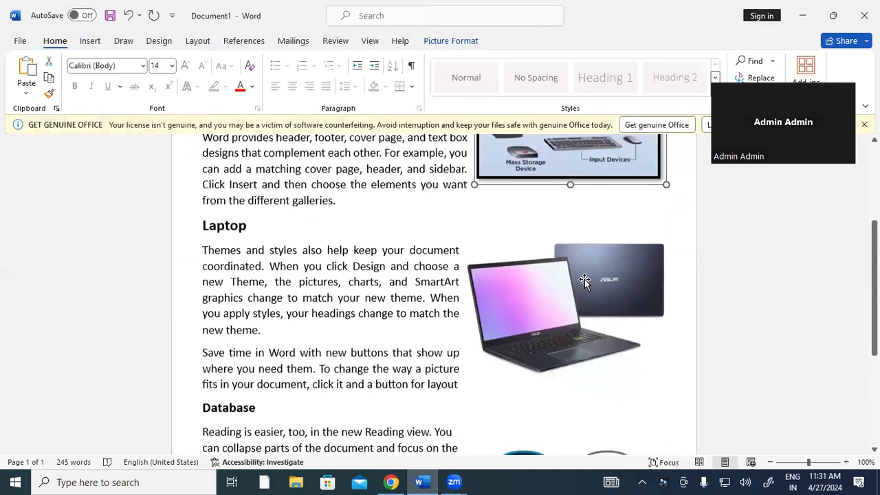
pyautogui.scroll(-3, 585, 279)
pyautogui.scroll(-2, 584, 279)
pyautogui.scroll(3, 585, 279)
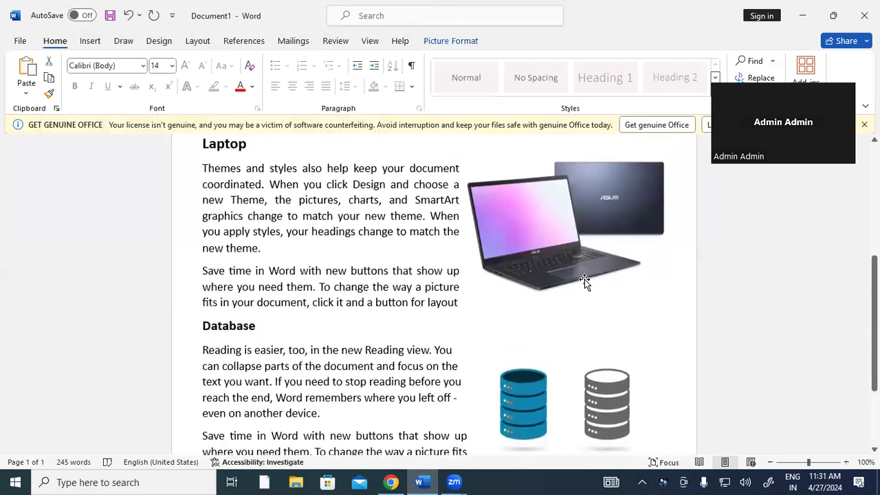
pyautogui.scroll(3, 584, 280)
pyautogui.scroll(2, 585, 279)
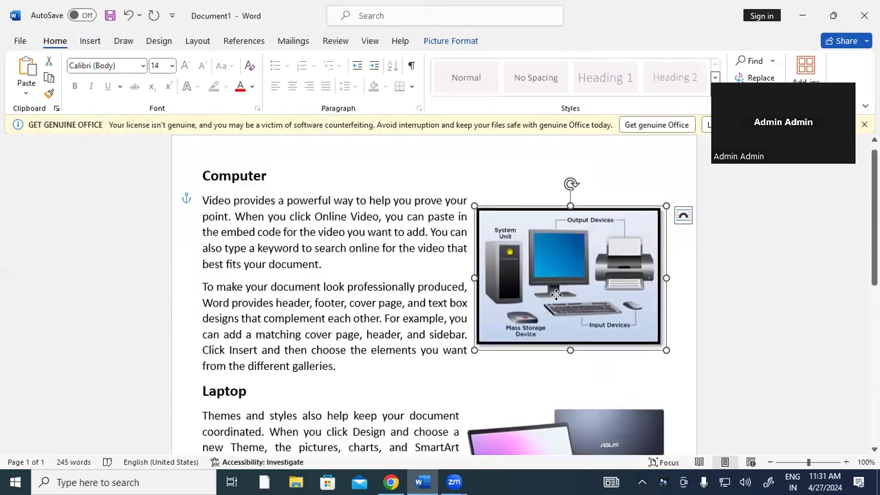
pyautogui.moveTo(557, 291); pyautogui.dragTo(557, 284)
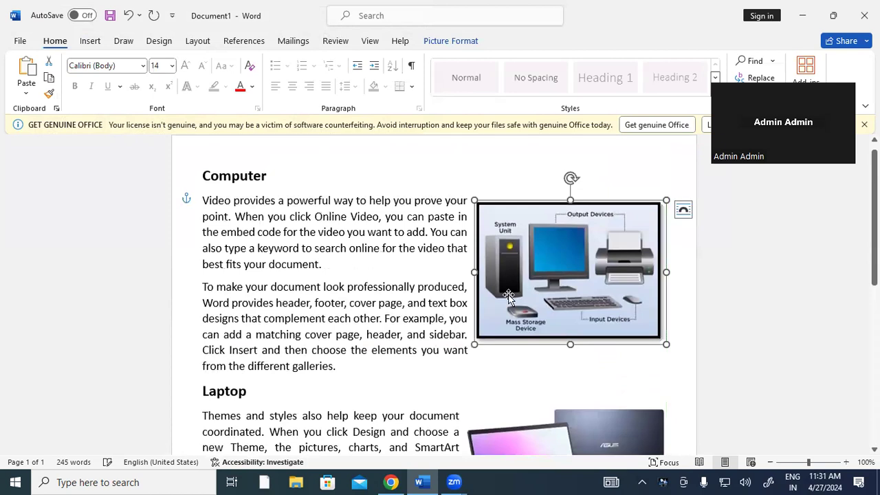
# Step: Enlarge the database picture slightly by dragging its bottom-left corner outward
pyautogui.scroll(-4, 507, 292)
pyautogui.click(543, 319)
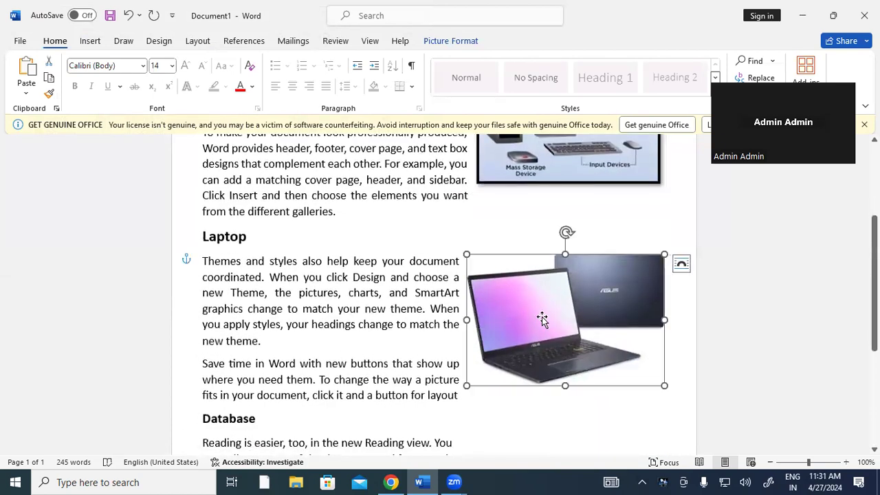
pyautogui.scroll(-4, 543, 319)
pyautogui.click(543, 319)
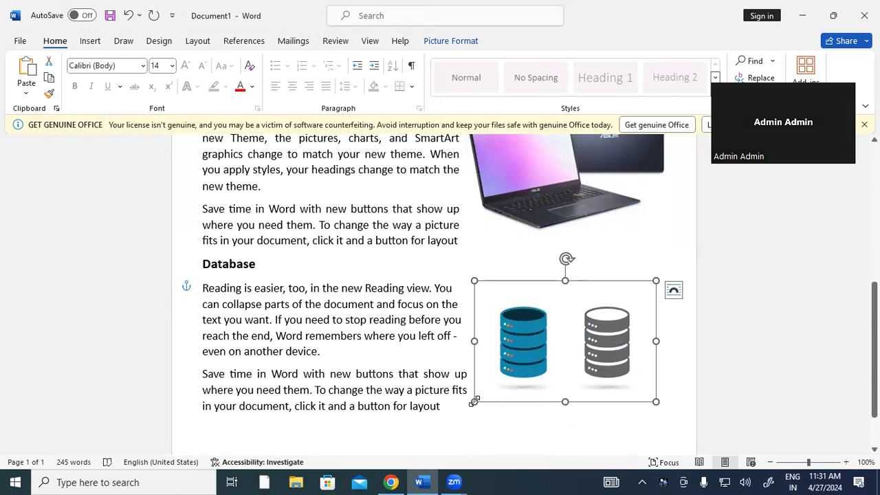
pyautogui.moveTo(473, 402); pyautogui.dragTo(463, 411)
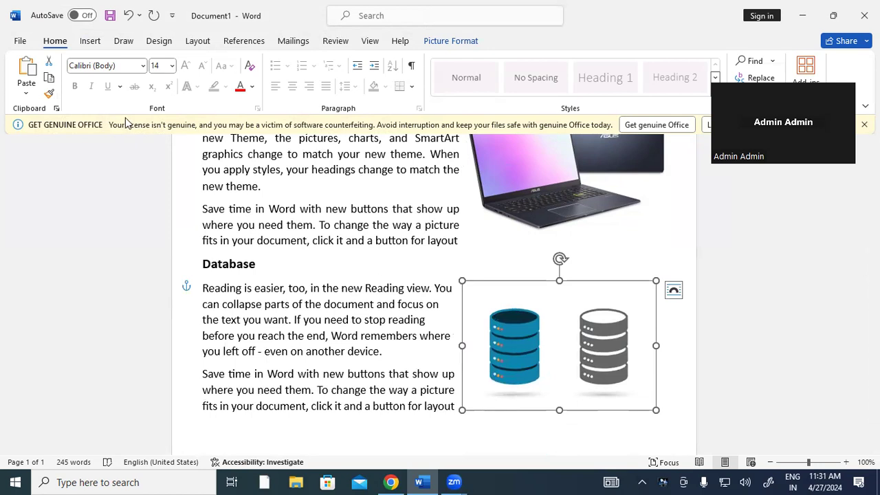
pyautogui.scroll(3, 243, 202)
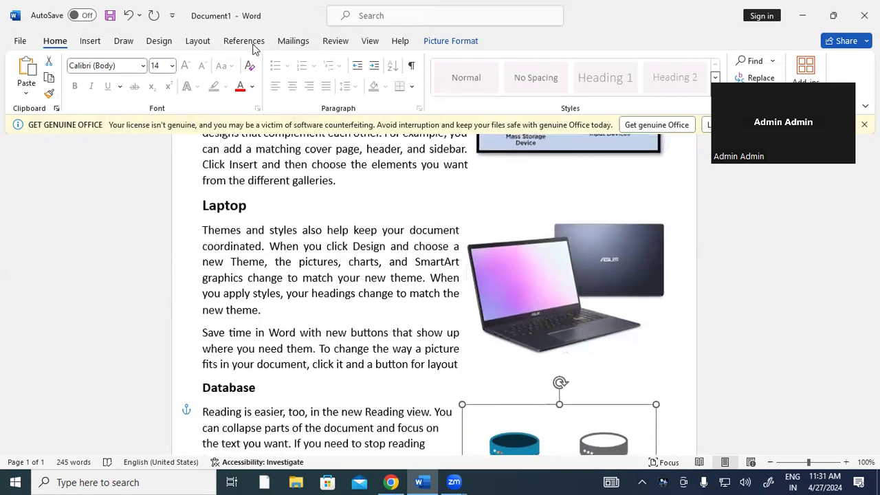
# Step: Select the computer diagram and open Insert Caption, then close it without captioning
pyautogui.click(246, 43)
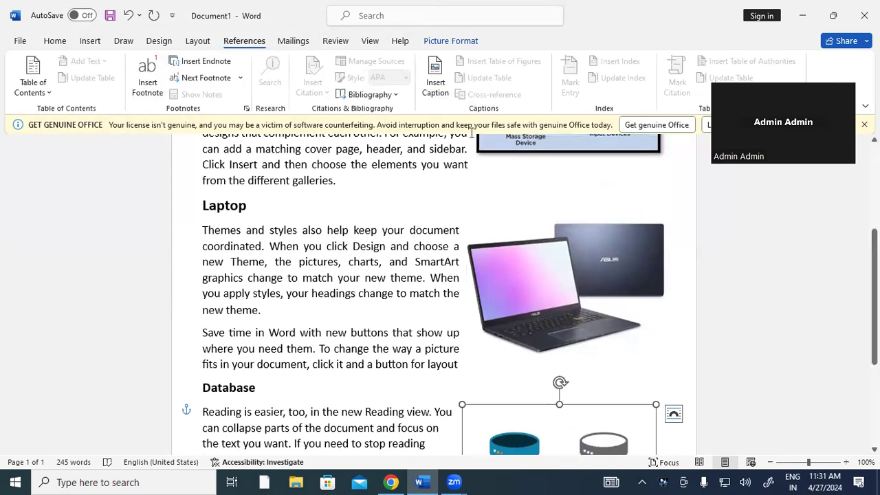
pyautogui.scroll(3, 465, 227)
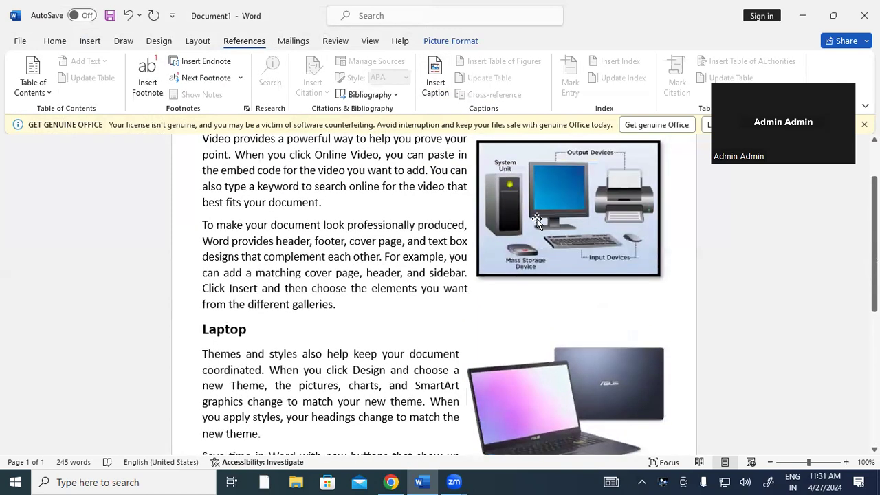
pyautogui.click(533, 214)
pyautogui.click(436, 86)
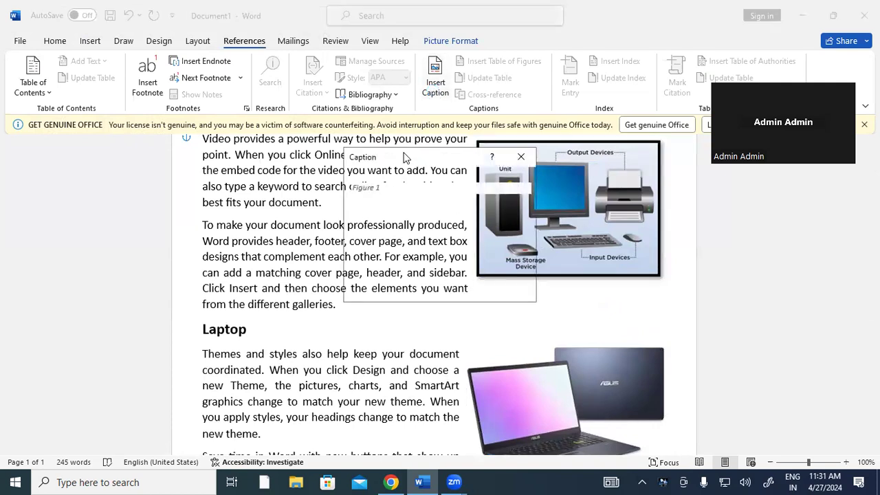
pyautogui.moveTo(404, 156); pyautogui.dragTo(346, 177)
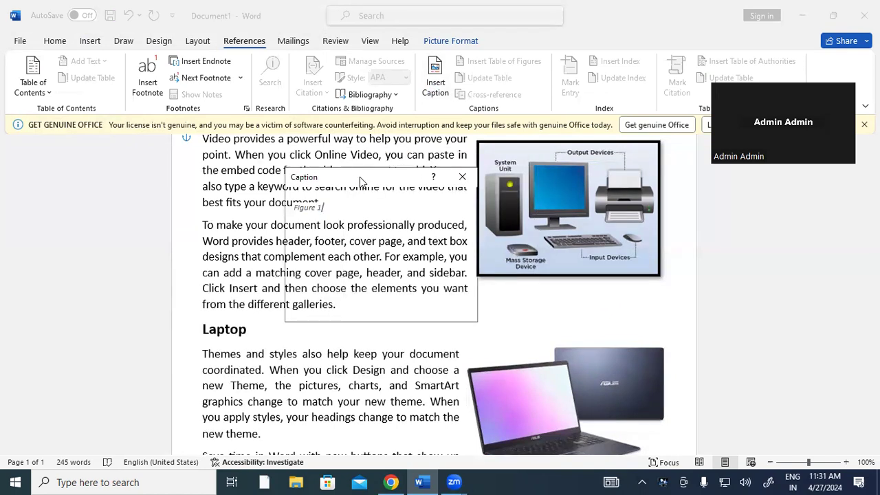
pyautogui.moveTo(360, 177); pyautogui.dragTo(299, 218)
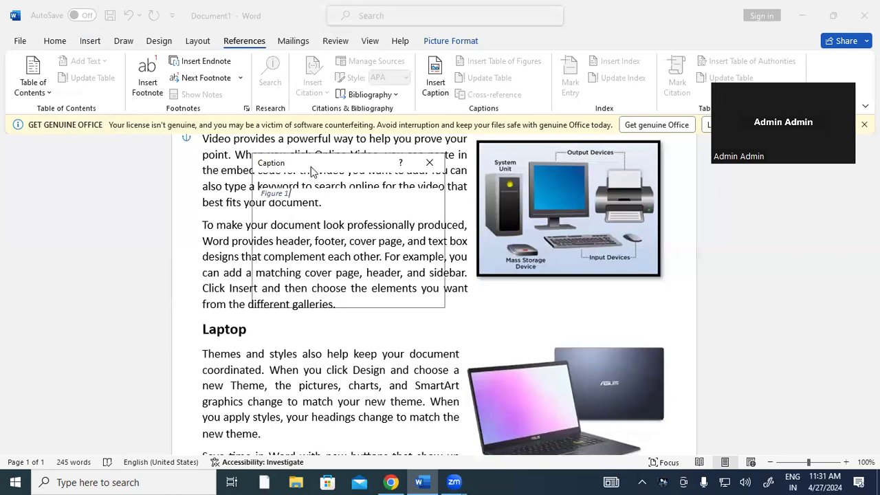
pyautogui.moveTo(311, 167); pyautogui.dragTo(69, 176)
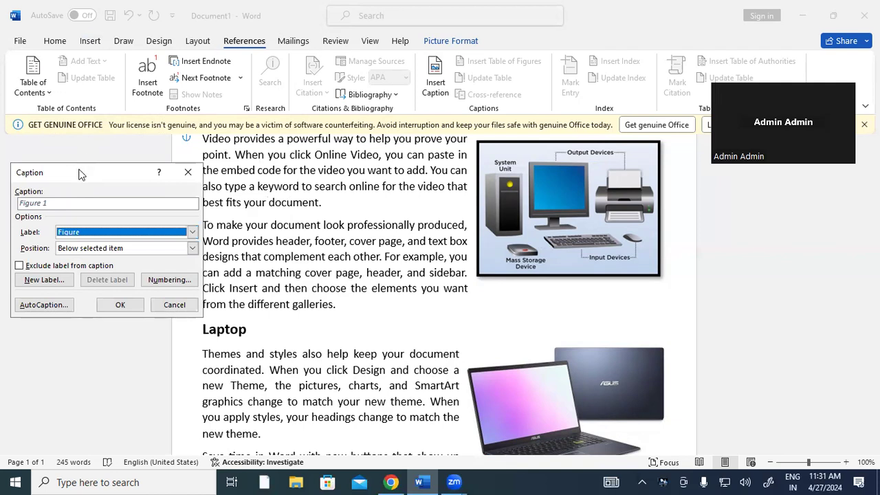
pyautogui.moveTo(79, 174); pyautogui.dragTo(117, 142)
pyautogui.click(227, 141)
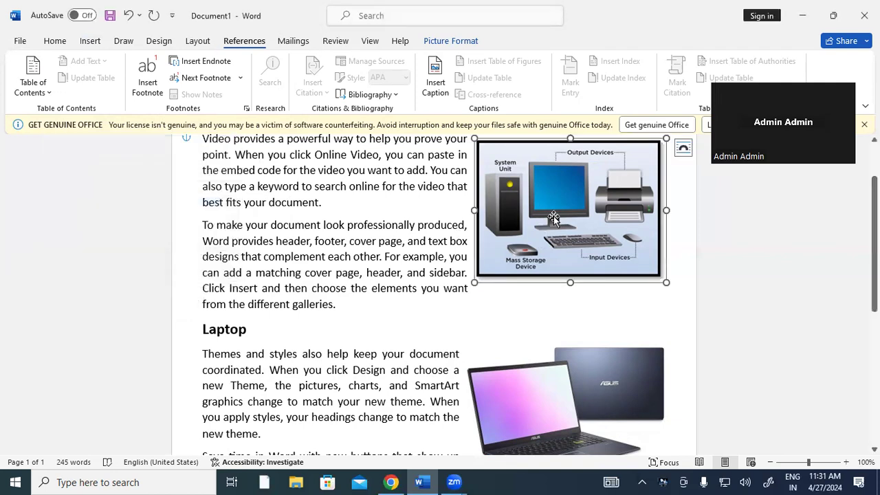
# Step: Caption the computer picture 'Figure 1 Computer' using the Figure label
pyautogui.click(437, 83)
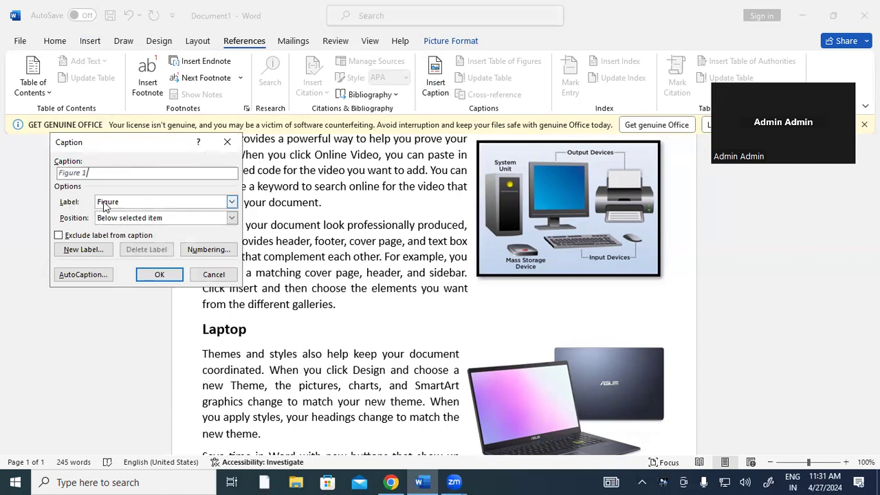
pyautogui.click(232, 203)
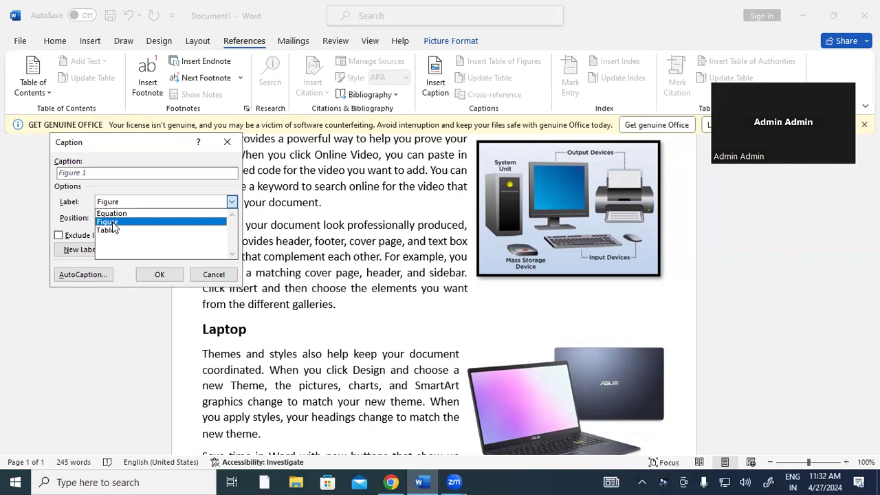
pyautogui.click(112, 223)
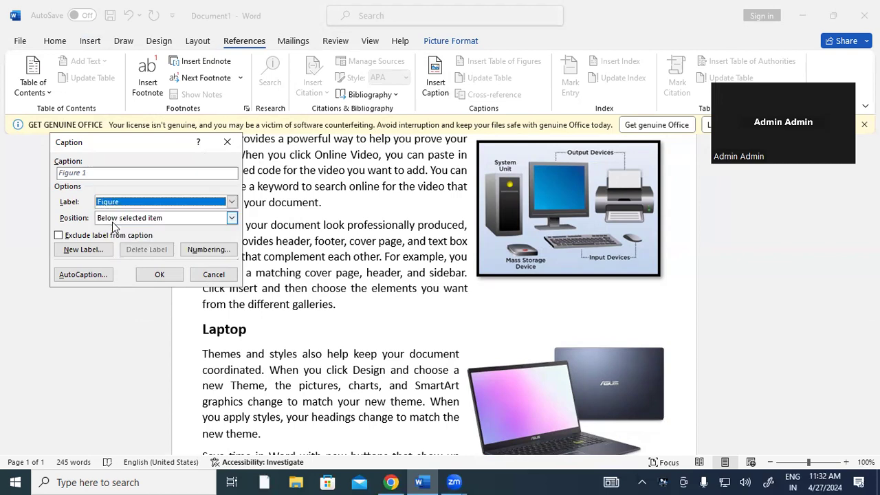
pyautogui.click(94, 174)
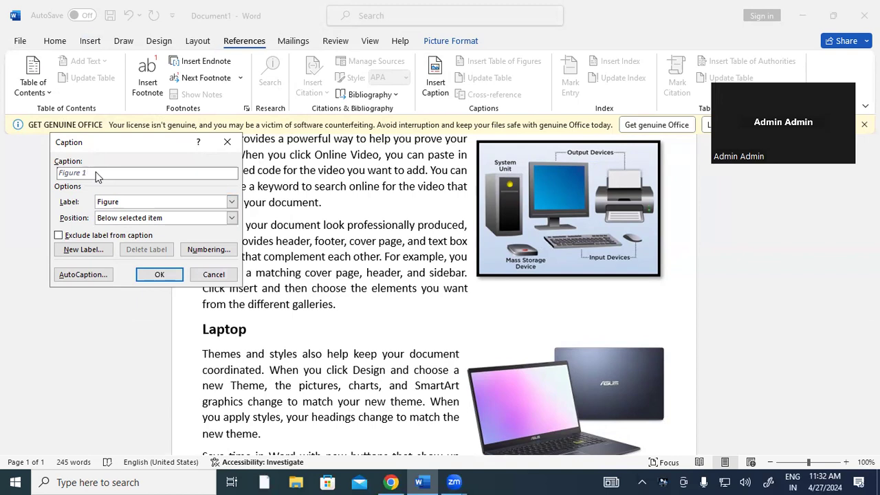
pyautogui.write('L')
pyautogui.write('Computer')
pyautogui.click(86, 173)
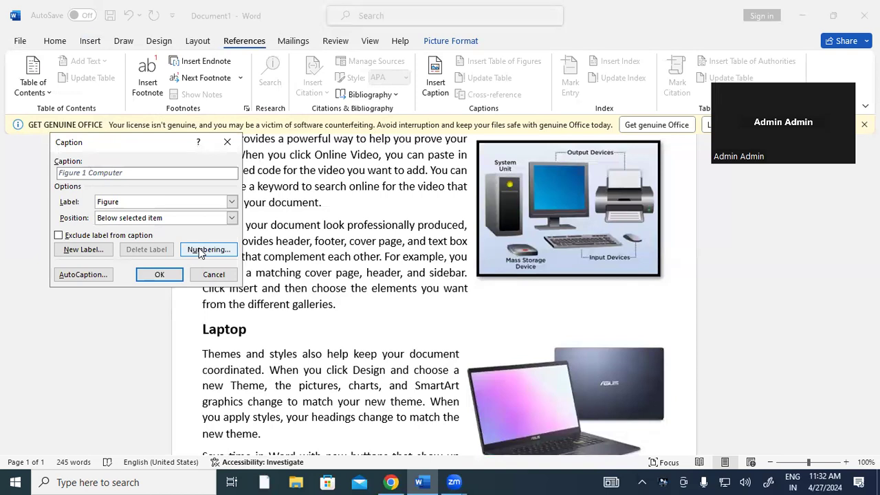
pyautogui.click(160, 274)
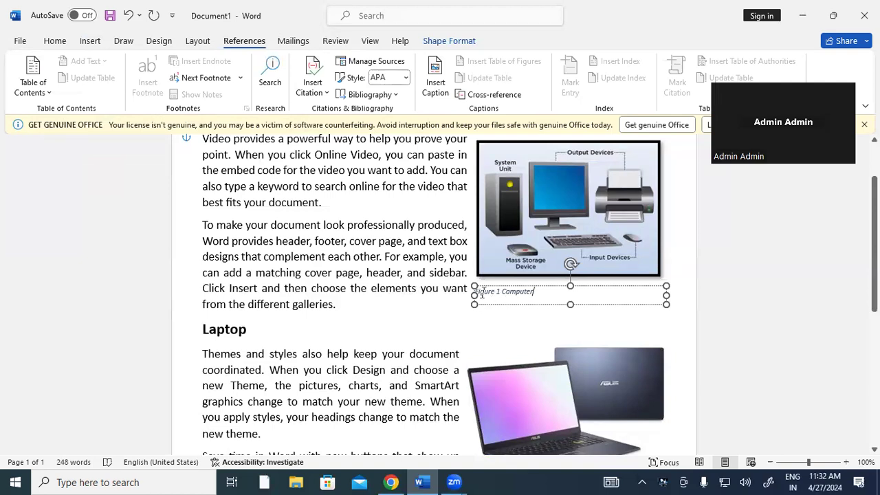
# Step: Narrow the 'Figure 1 Computer' caption box and centre it beneath the computer diagram
pyautogui.moveTo(496, 284); pyautogui.dragTo(559, 286)
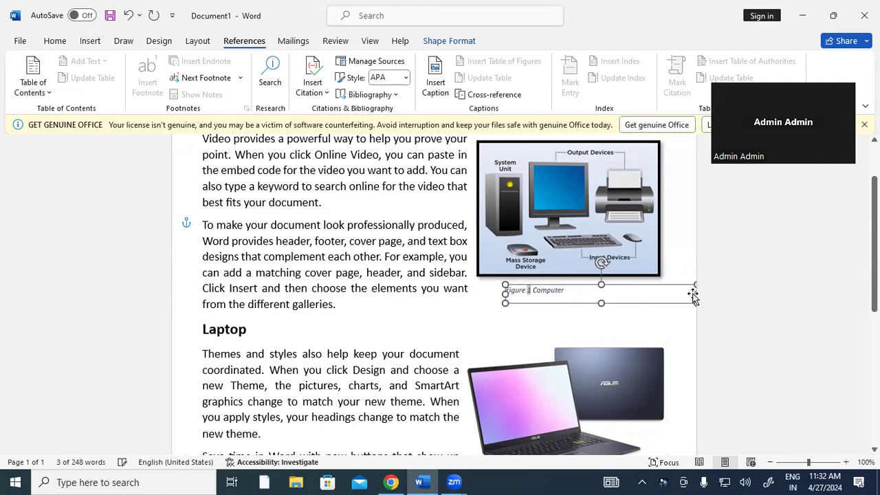
pyautogui.moveTo(695, 294)
pyautogui.mouseDown()
pyautogui.moveTo(569, 300)
pyautogui.moveTo(569, 284)
pyautogui.mouseUp()
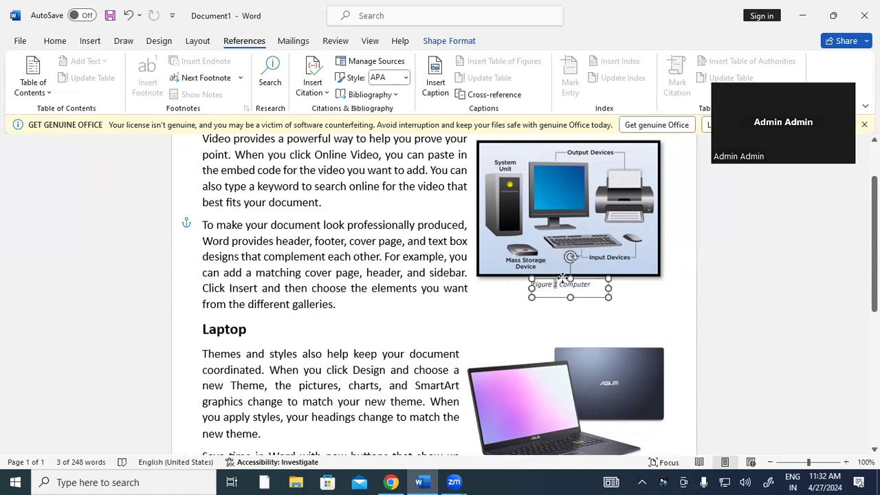
pyautogui.click(459, 319)
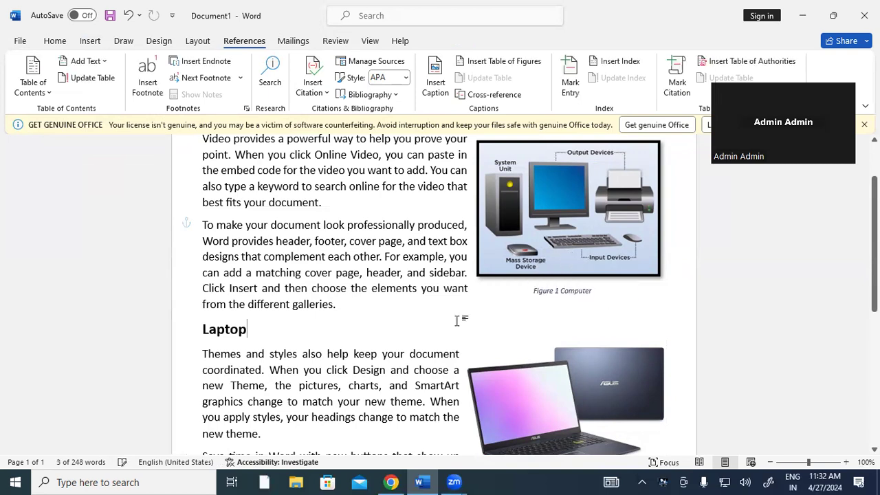
pyautogui.click(576, 295)
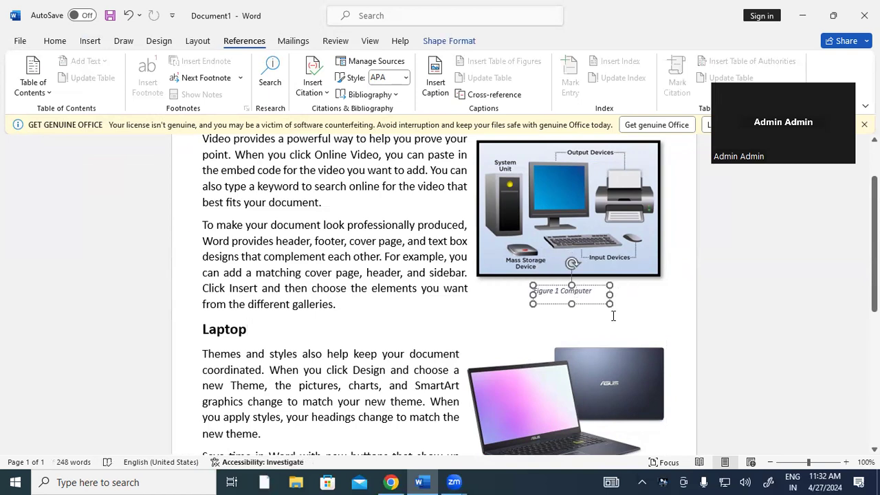
pyautogui.moveTo(533, 304)
pyautogui.mouseDown()
pyautogui.moveTo(516, 311)
pyautogui.moveTo(525, 303)
pyautogui.mouseUp()
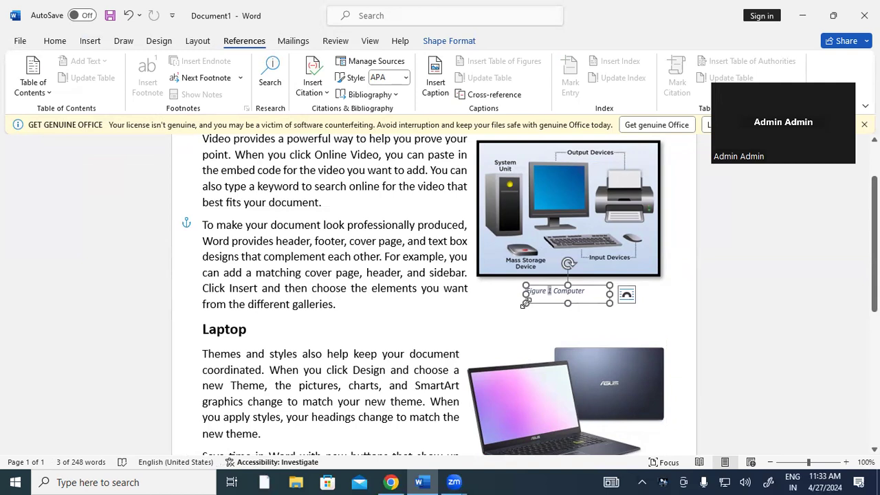
pyautogui.scroll(-2, 529, 352)
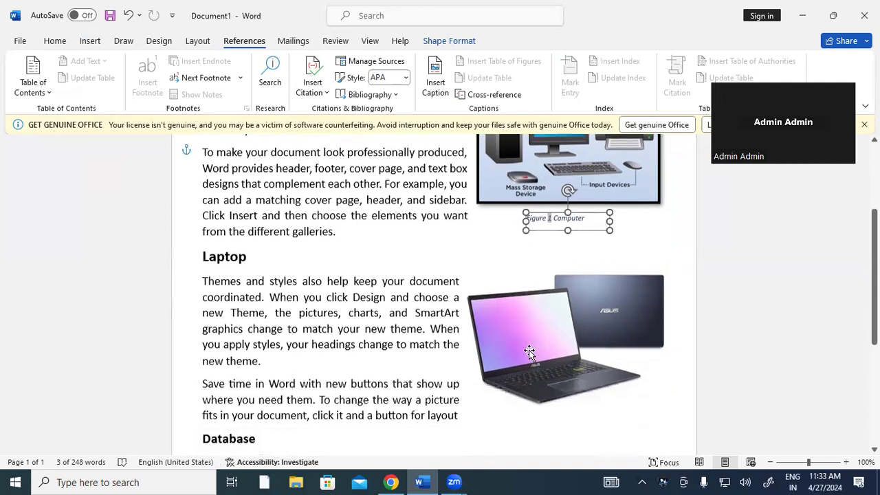
pyautogui.scroll(-1, 529, 352)
# Step: Caption the laptop picture 'Figure 2 Laptop' and narrow the caption box beneath it
pyautogui.click(564, 263)
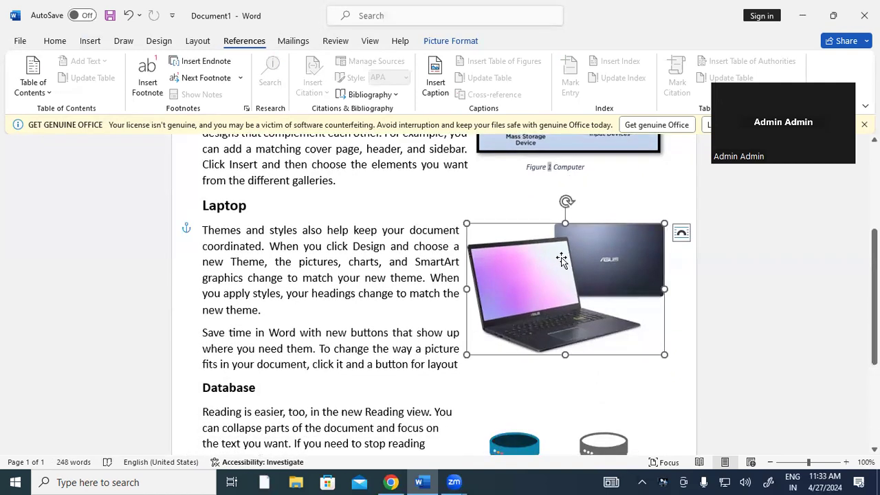
pyautogui.click(436, 82)
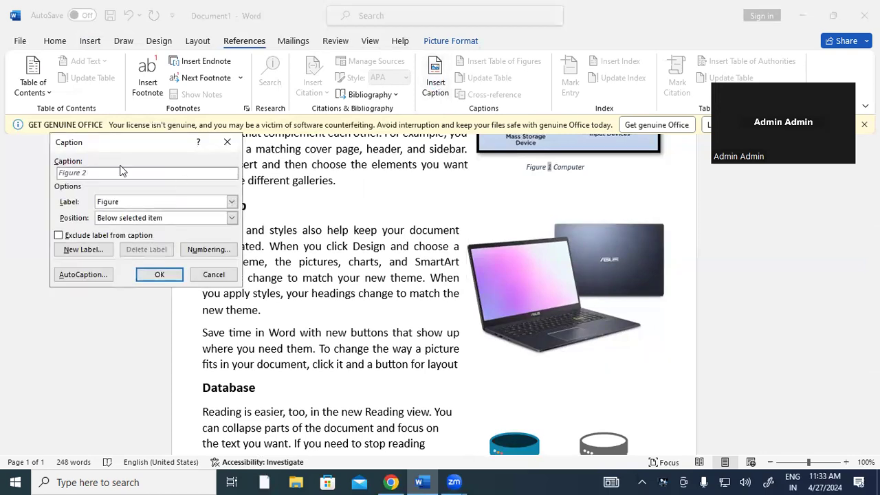
pyautogui.write('Laptop')
pyautogui.click(159, 274)
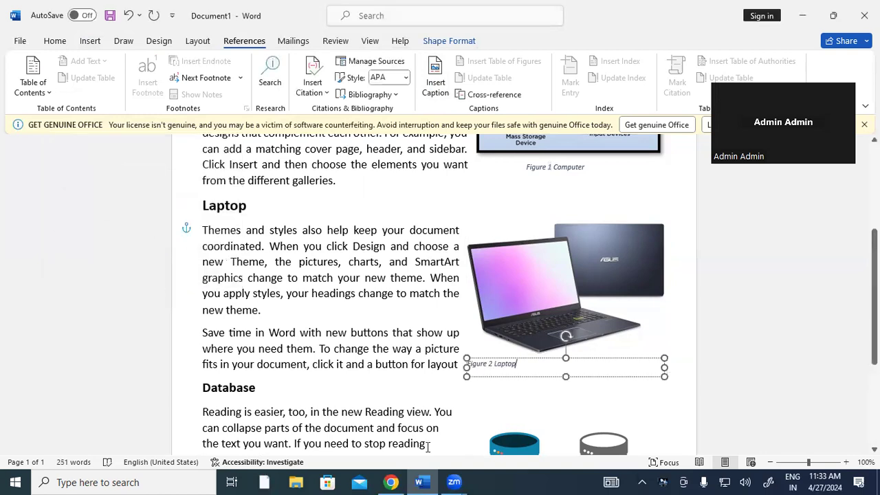
pyautogui.moveTo(664, 369); pyautogui.dragTo(526, 368)
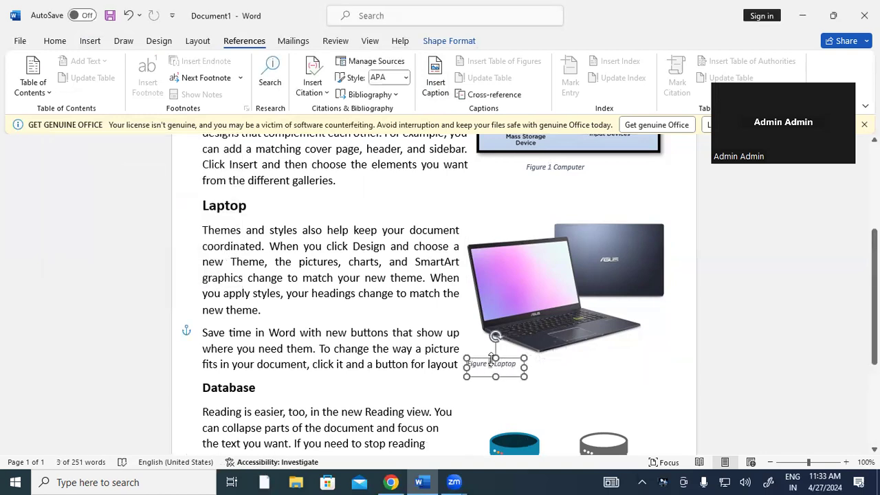
pyautogui.moveTo(492, 360); pyautogui.dragTo(554, 361)
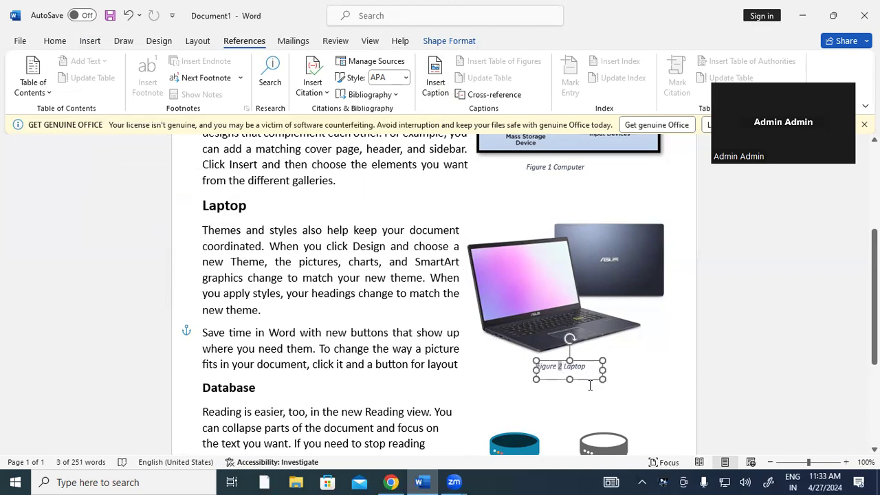
# Step: Select the database pictures under the Database heading
pyautogui.click(523, 394)
pyautogui.scroll(-5, 475, 377)
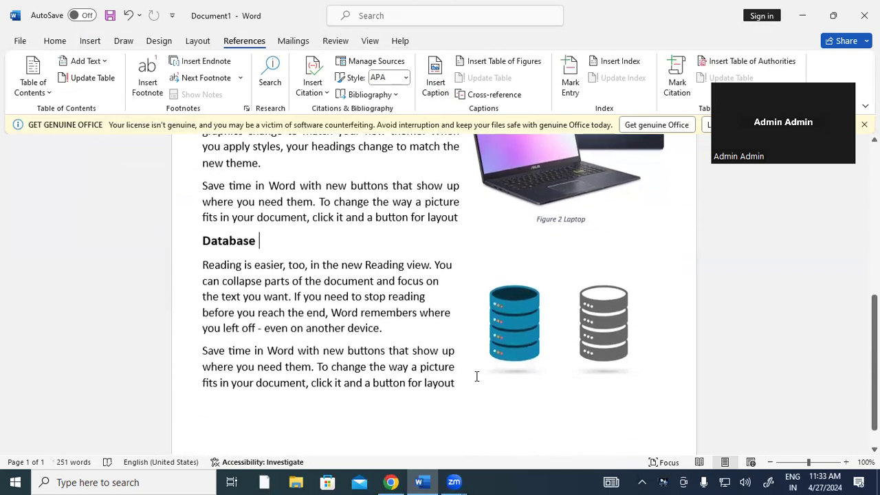
pyautogui.click(566, 314)
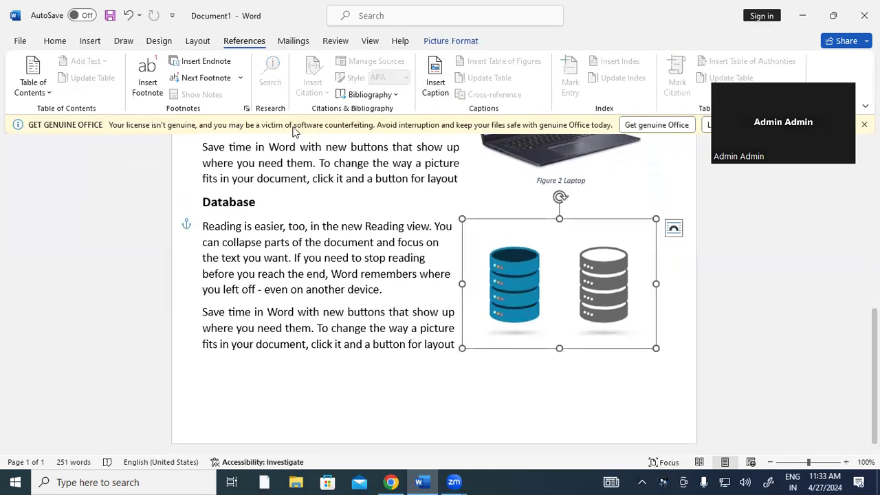
# Step: Add the 'Figure 3 Database' caption to the database pictures and narrow its box to fit
pyautogui.click(435, 81)
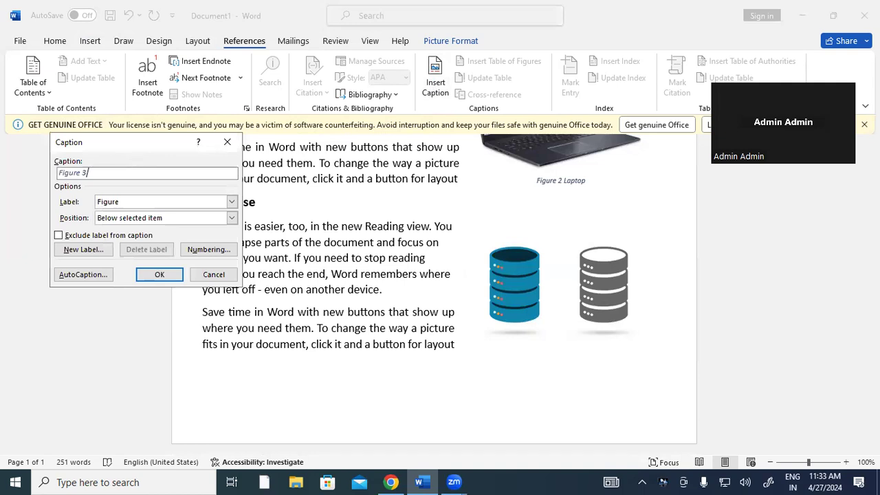
pyautogui.write('Database')
pyautogui.click(155, 276)
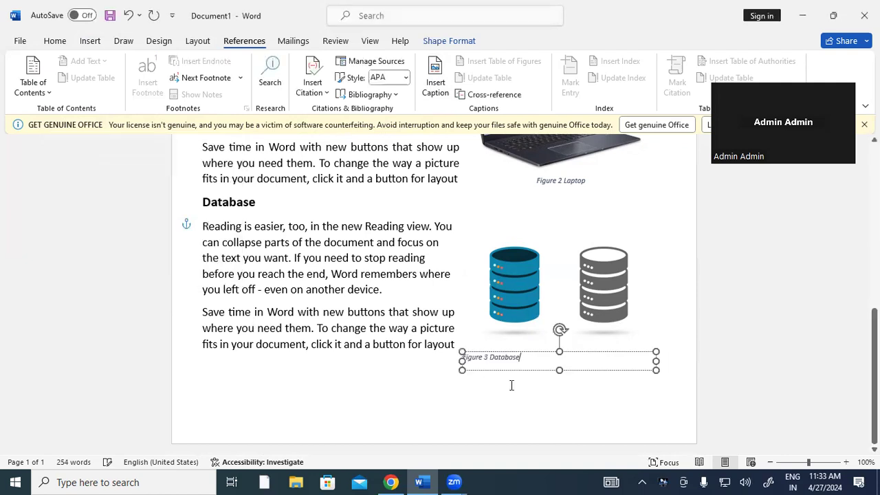
pyautogui.moveTo(656, 361)
pyautogui.mouseDown()
pyautogui.moveTo(526, 371)
pyautogui.moveTo(545, 351)
pyautogui.mouseUp()
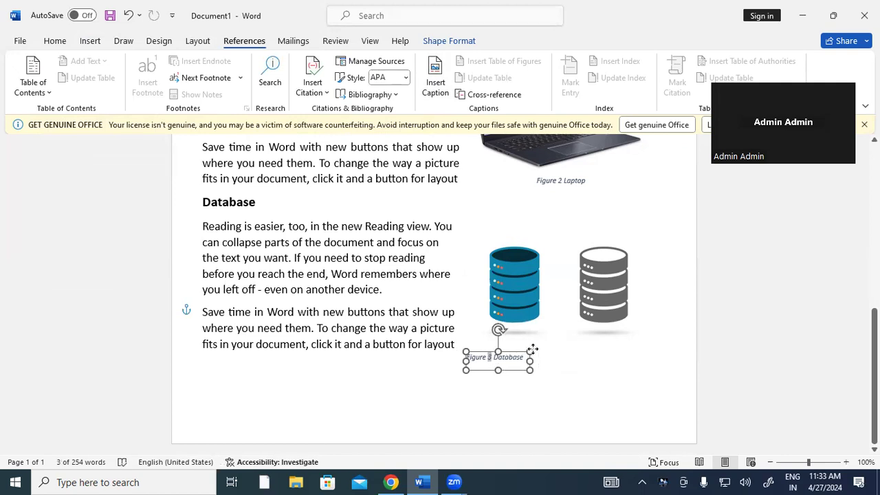
pyautogui.click(389, 382)
# Step: Compare the Figure 1, Figure 2 and Figure 3 caption boxes for consistent sizing
pyautogui.scroll(4, 416, 363)
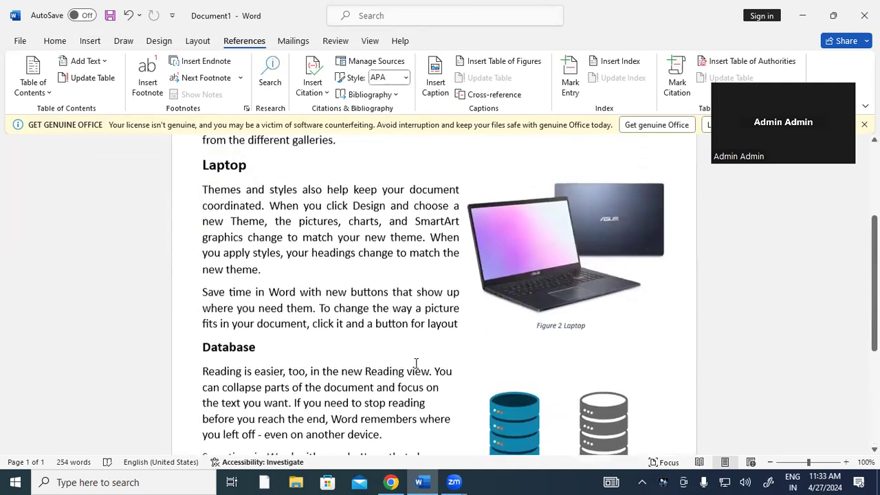
pyautogui.scroll(3, 415, 362)
pyautogui.click(558, 267)
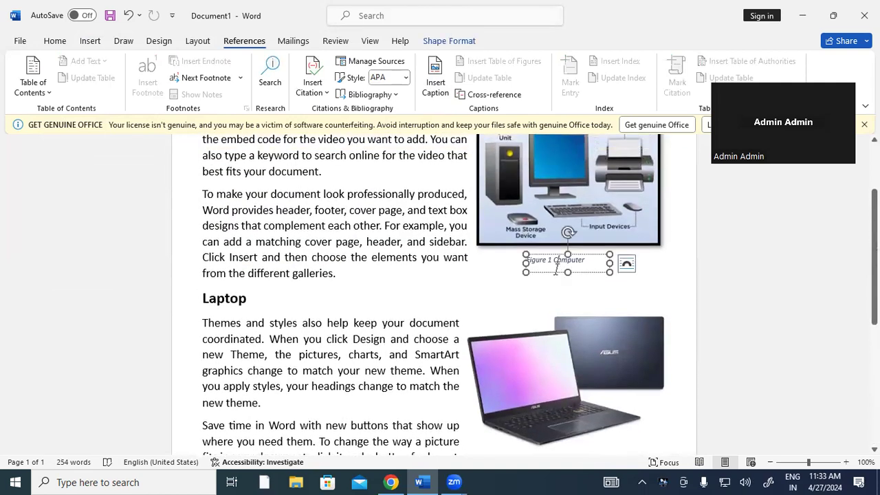
pyautogui.scroll(-5, 554, 350)
pyautogui.click(567, 306)
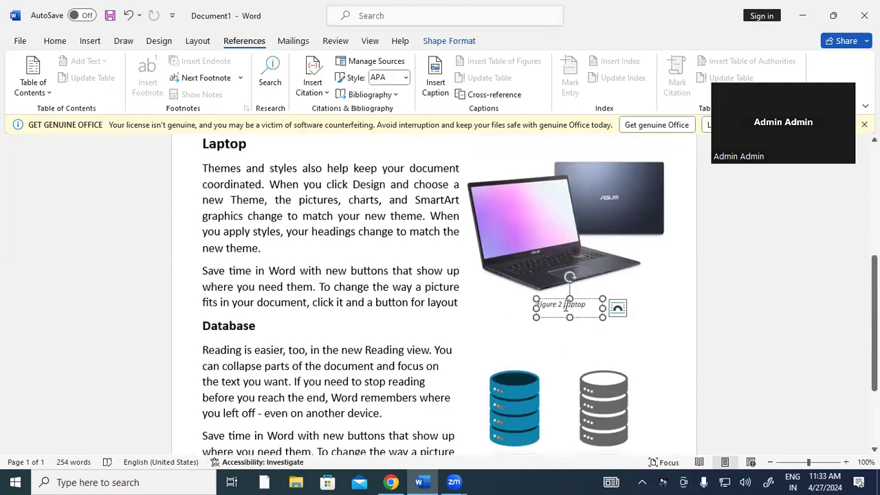
pyautogui.scroll(-4, 555, 351)
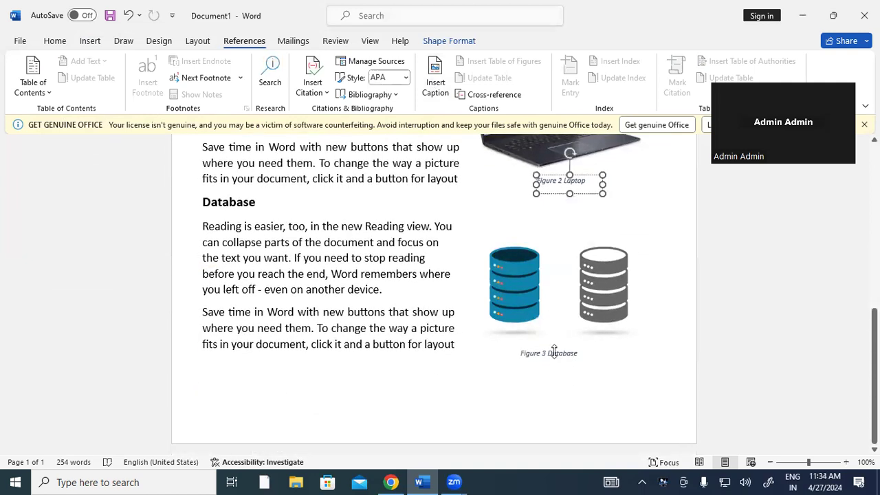
pyautogui.click(554, 352)
pyautogui.click(355, 412)
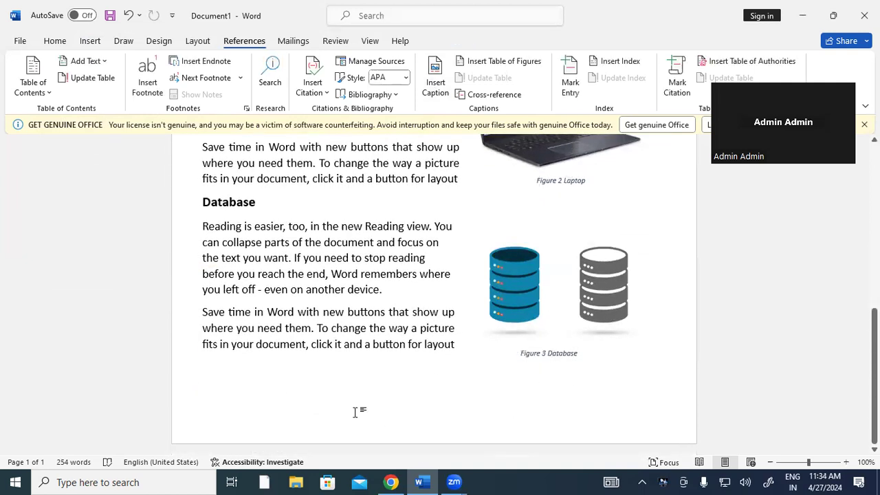
pyautogui.scroll(3, 354, 405)
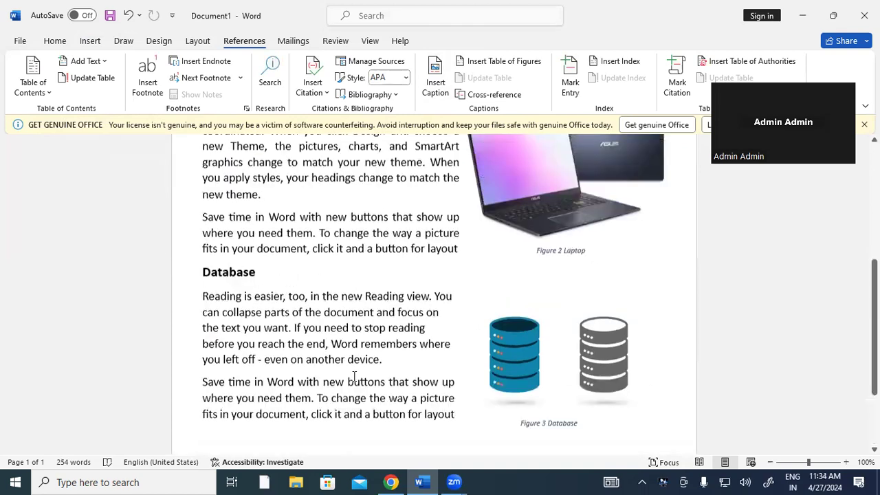
pyautogui.scroll(3, 355, 382)
pyautogui.scroll(2, 354, 376)
pyautogui.scroll(3, 355, 376)
pyautogui.scroll(1, 354, 377)
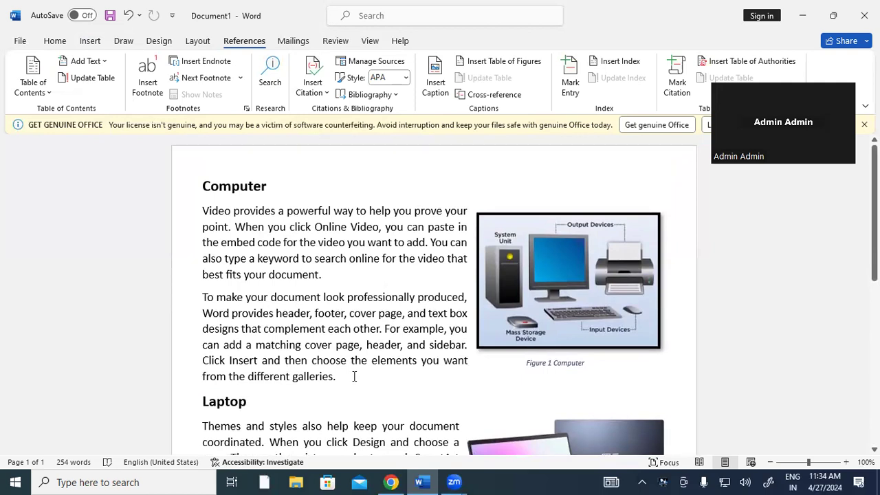
pyautogui.scroll(-2, 354, 376)
pyautogui.scroll(-3, 354, 376)
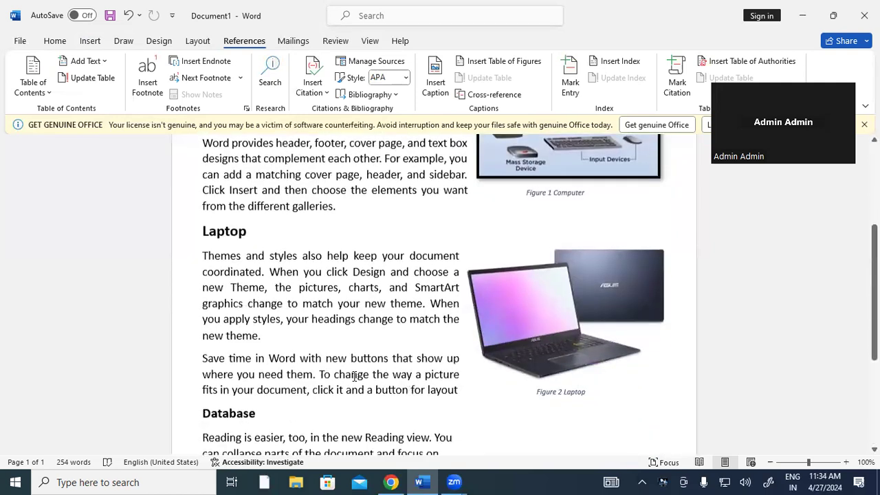
pyautogui.scroll(-5, 354, 376)
pyautogui.scroll(-1, 355, 376)
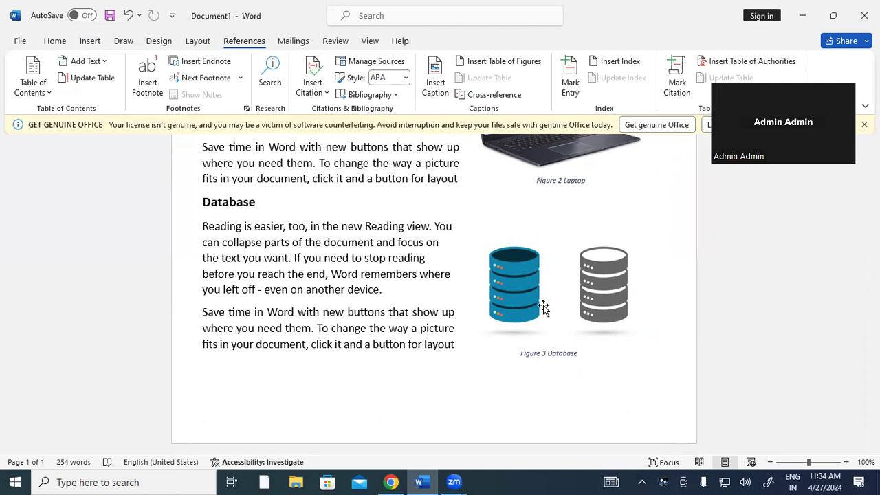
# Step: Start a new page and insert a table of figures listing Figures 1–3
pyautogui.press('Return')
pyautogui.press('Return')
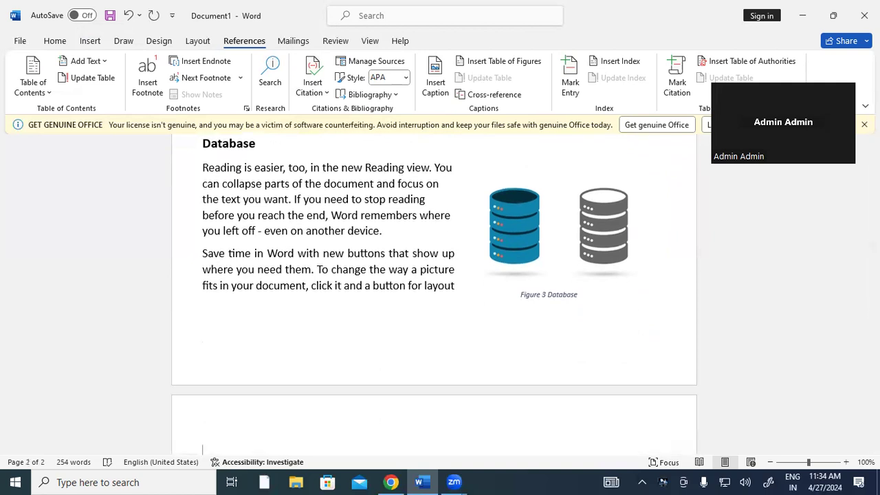
pyautogui.scroll(-3, 471, 341)
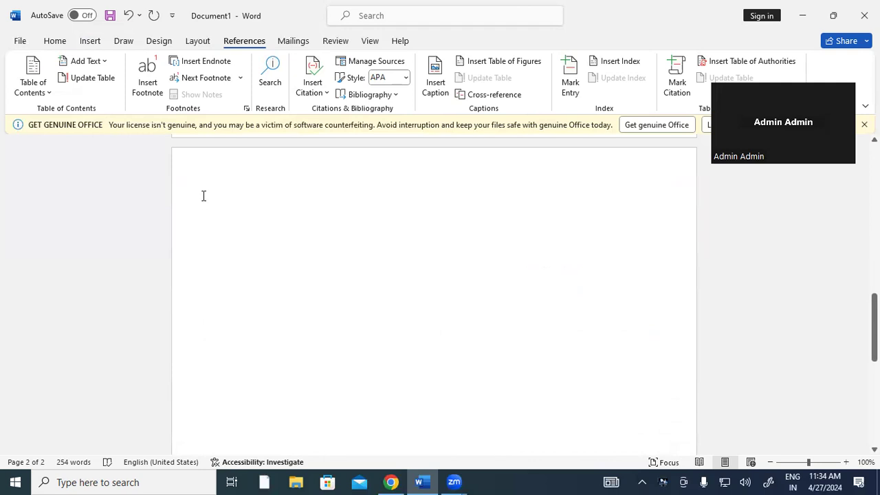
pyautogui.click(472, 63)
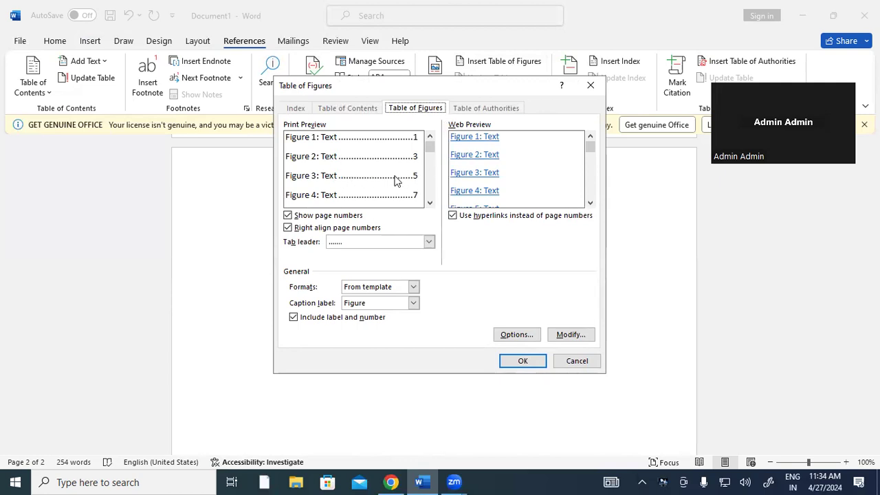
pyautogui.click(521, 361)
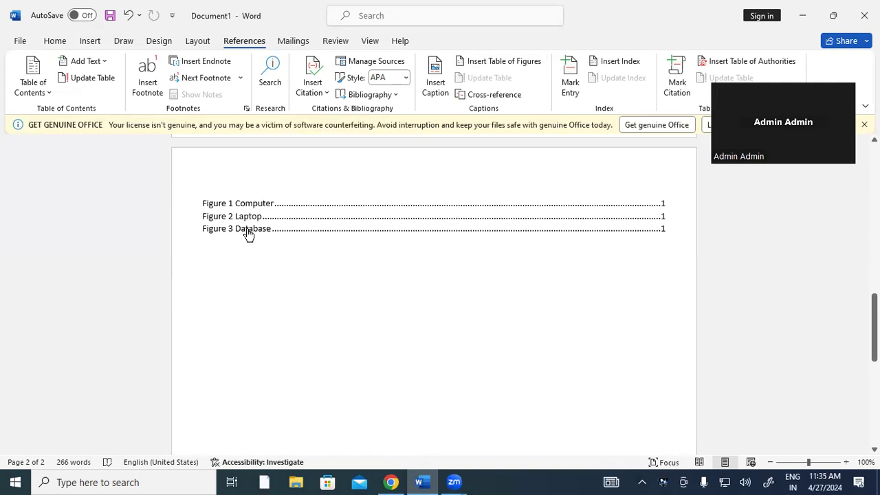
# Step: Follow the Figure 3 Database and Figure 2 Laptop table entries to their captions
pyautogui.tripleClick(246, 234)
pyautogui.keyDown('ctrl'); pyautogui.click(246, 231); pyautogui.keyUp('ctrl')
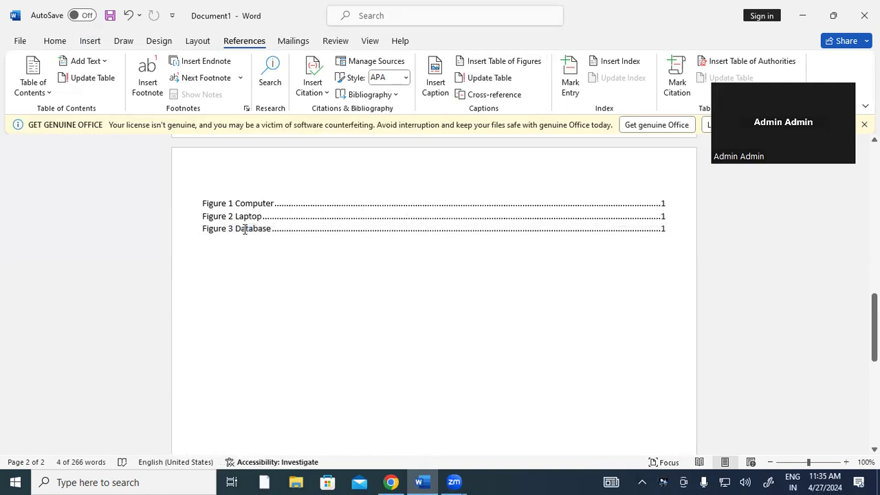
pyautogui.click(491, 284)
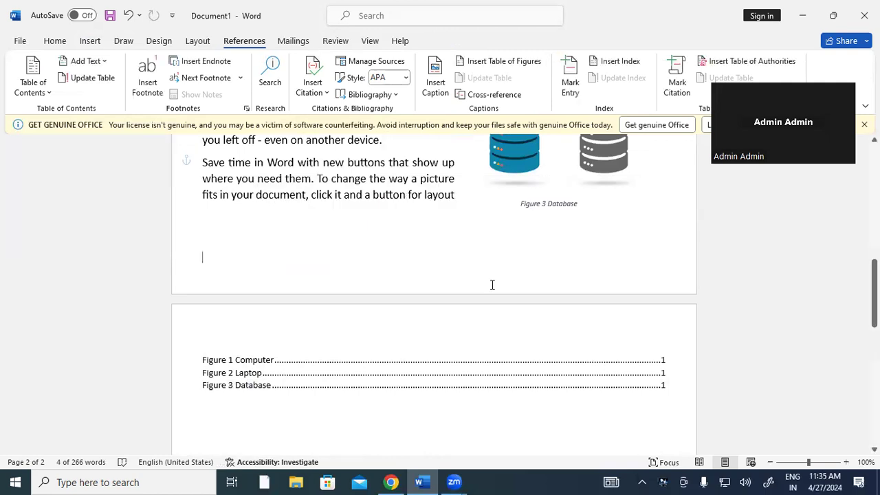
pyautogui.keyDown('ctrl'); pyautogui.click(242, 373); pyautogui.keyUp('ctrl')
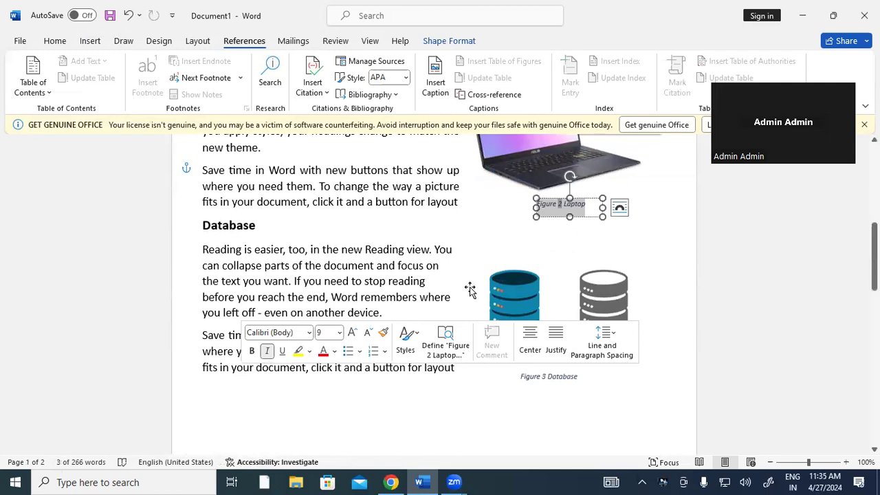
# Step: Follow the Figure 1 Computer table entry to its caption
pyautogui.scroll(3, 443, 316)
pyautogui.scroll(5, 443, 316)
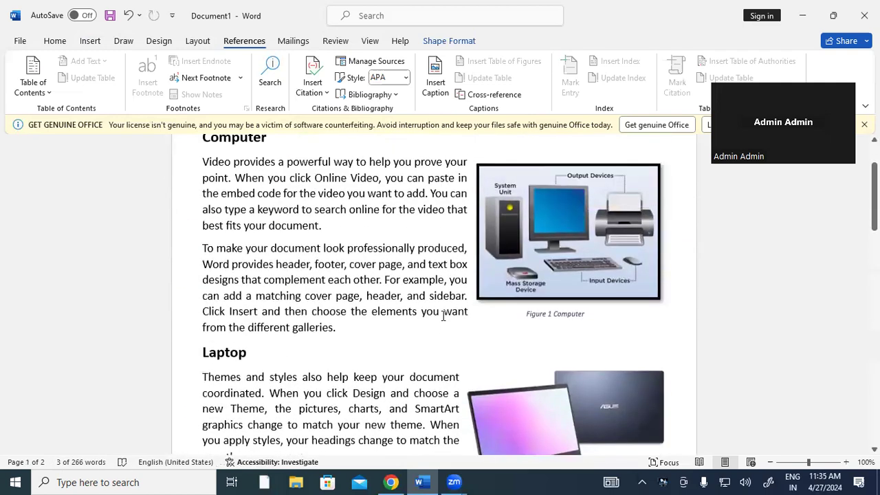
pyautogui.scroll(-5, 442, 315)
pyautogui.scroll(-5, 433, 318)
pyautogui.scroll(-3, 417, 321)
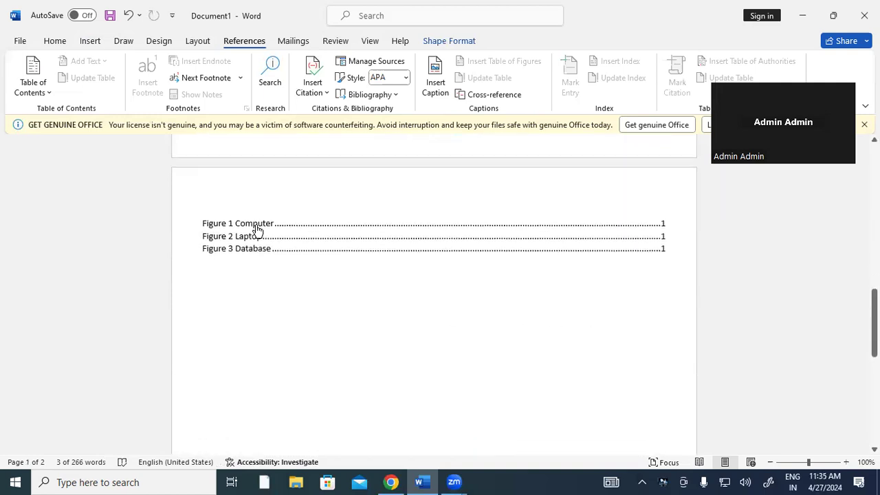
pyautogui.keyDown('ctrl'); pyautogui.click(252, 229); pyautogui.keyUp('ctrl')
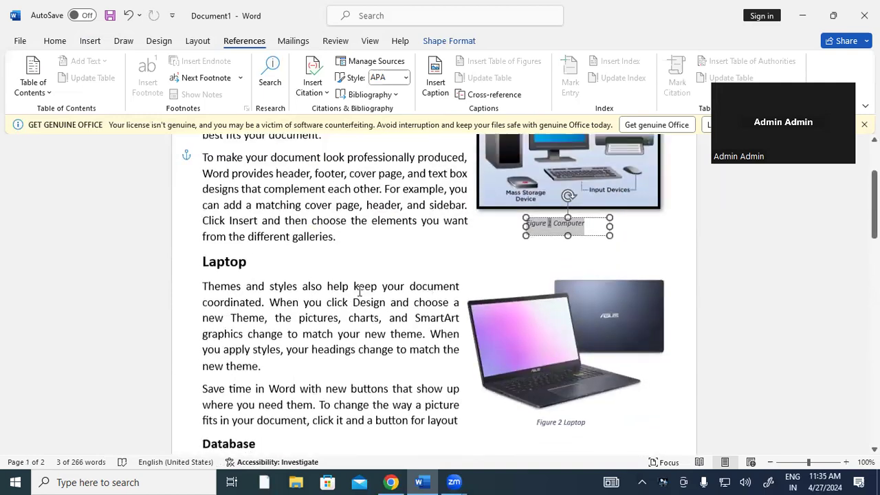
pyautogui.scroll(3, 481, 289)
pyautogui.scroll(1, 501, 295)
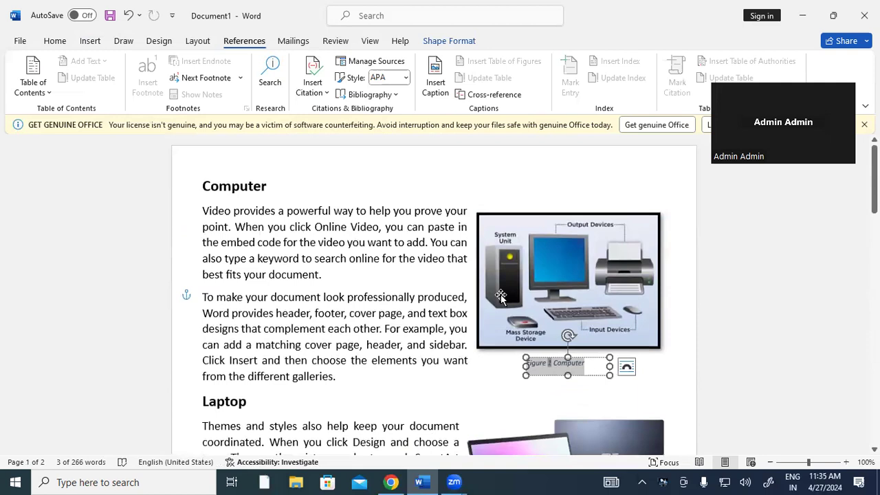
# Step: Zoom the document view in to 140%
pyautogui.click(847, 463)
pyautogui.click(848, 462)
pyautogui.click(848, 462)
pyautogui.click(848, 463)
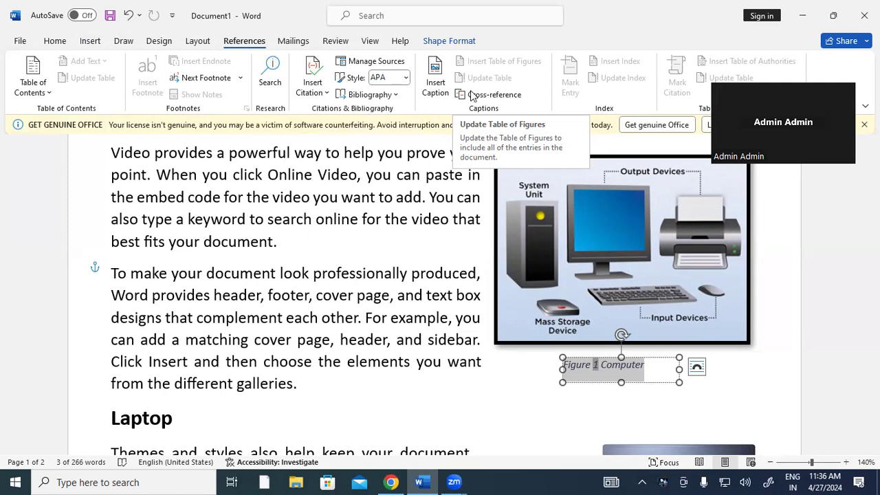
pyautogui.scroll(-5, 359, 222)
pyautogui.scroll(-2, 360, 229)
pyautogui.scroll(-6, 360, 229)
pyautogui.scroll(-5, 360, 229)
pyautogui.scroll(2, 361, 230)
pyautogui.scroll(3, 360, 229)
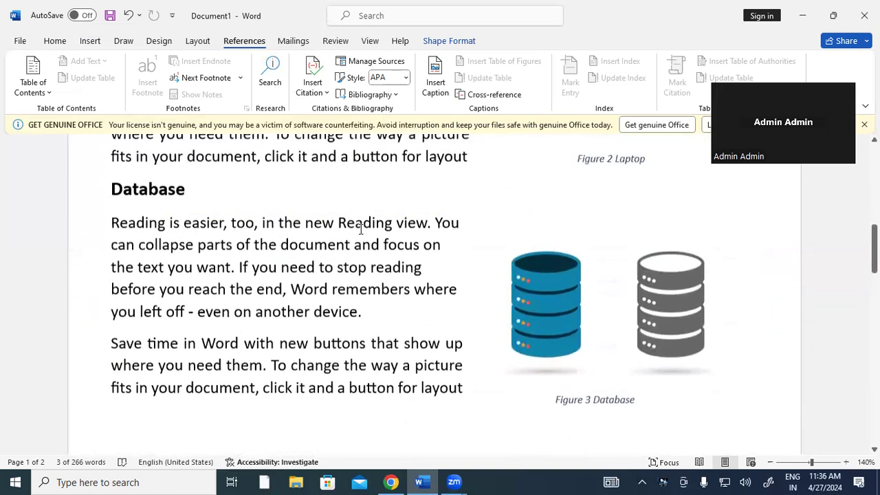
pyautogui.scroll(5, 361, 229)
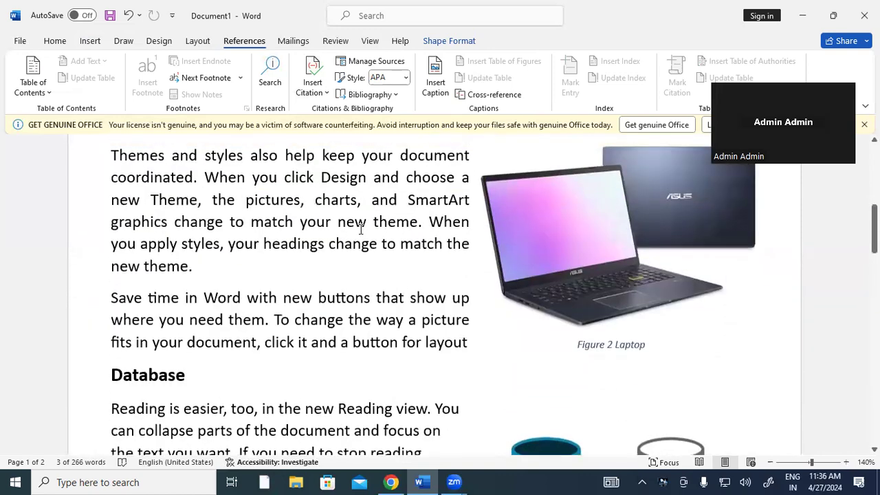
# Step: Add a 'Mouse' heading on a new line above the Database heading
pyautogui.click(112, 376)
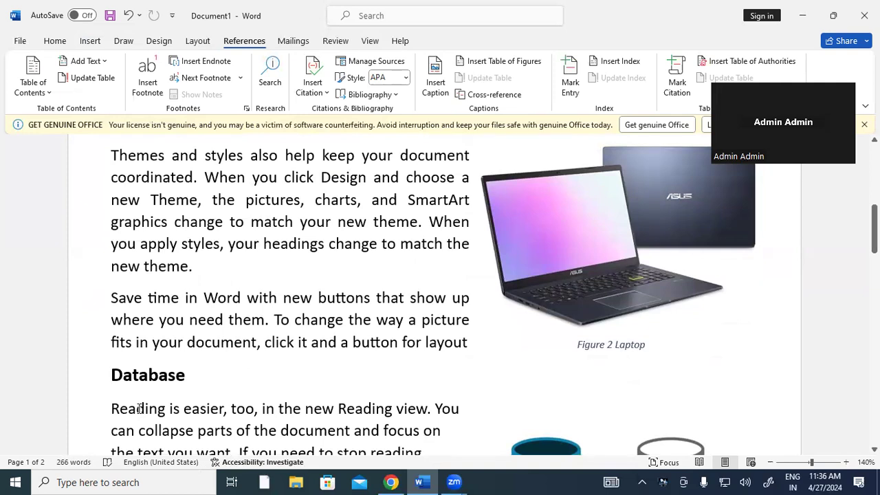
pyautogui.press('Return')
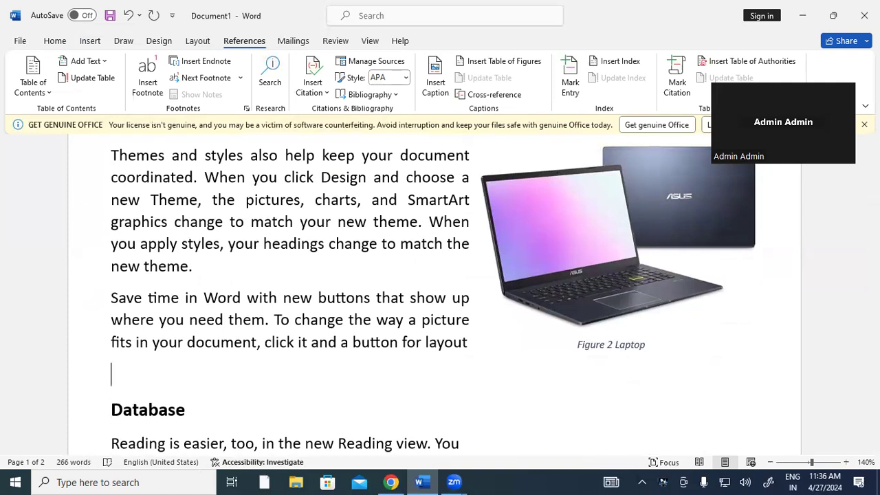
pyautogui.write('Mouse')
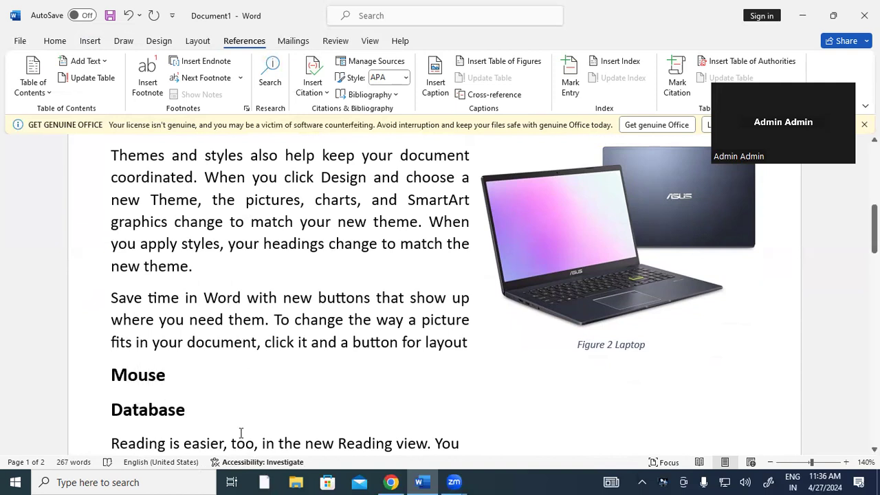
# Step: Paste the Laptop paragraph under the Mouse heading and delete the duplicated laptop picture
pyautogui.scroll(3, 147, 305)
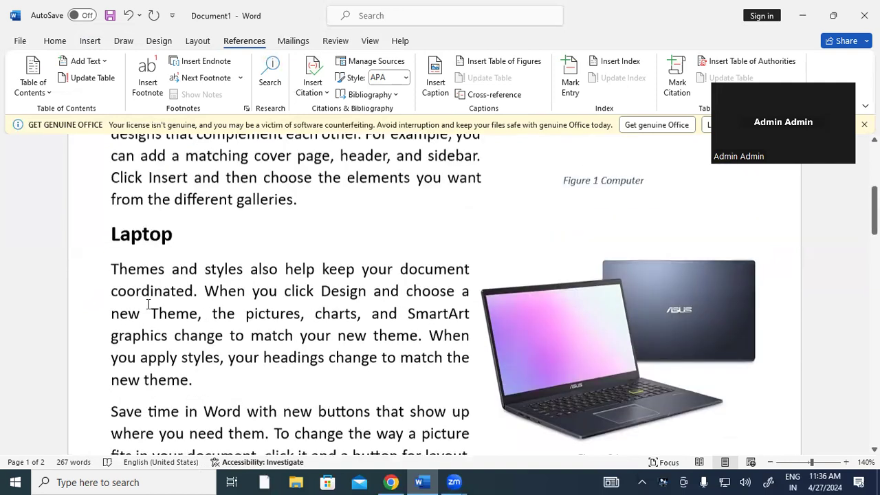
pyautogui.moveTo(194, 393)
pyautogui.mouseDown()
pyautogui.moveTo(125, 336)
pyautogui.moveTo(103, 286)
pyautogui.mouseUp()
pyautogui.hotkey('ctrl', 'c')
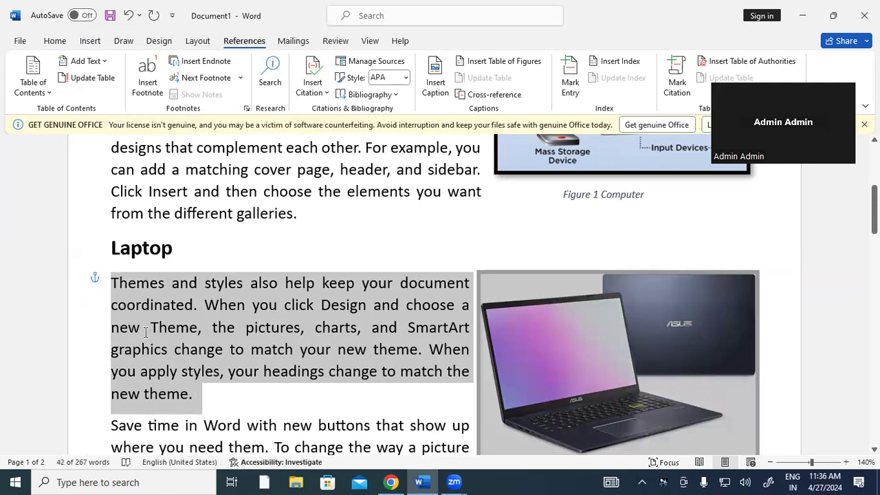
pyautogui.scroll(-5, 143, 334)
pyautogui.click(119, 304)
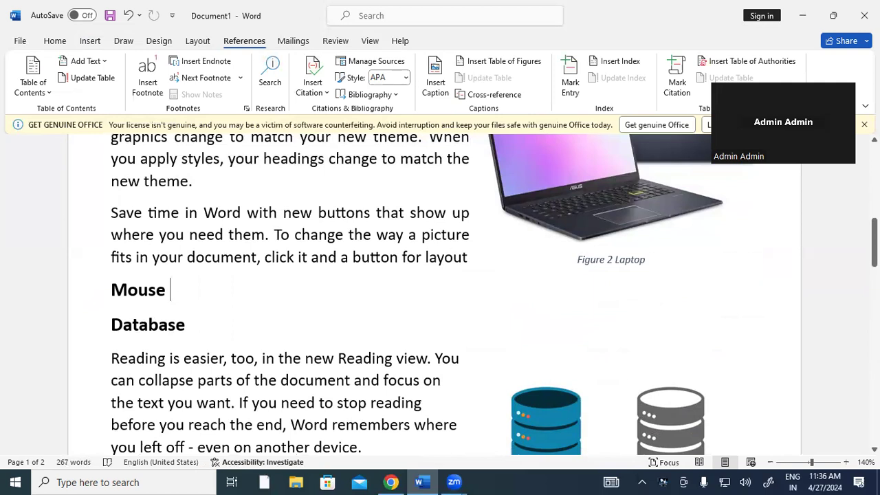
pyautogui.press('Return')
pyautogui.hotkey('ctrl', 'v')
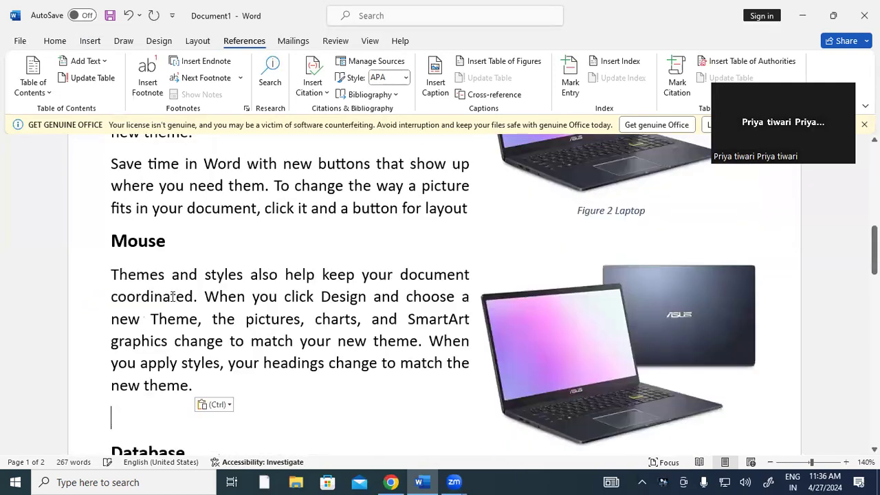
pyautogui.click(666, 337)
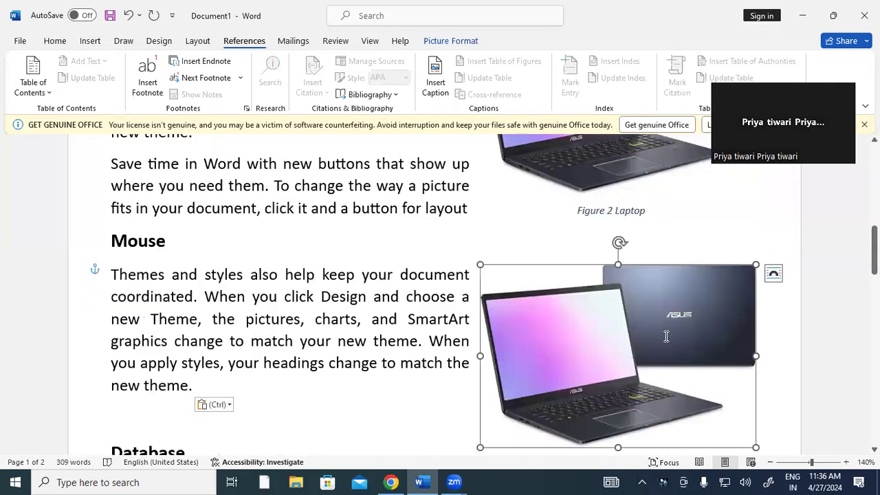
pyautogui.press('Delete')
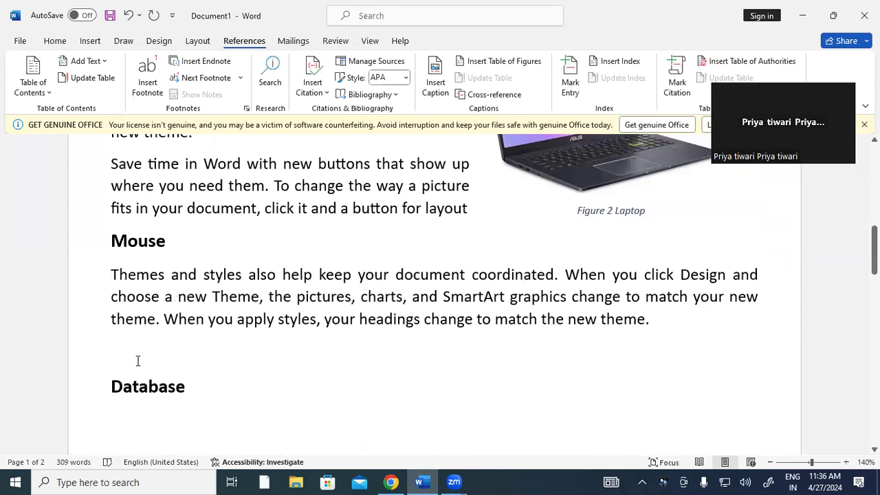
pyautogui.click(120, 344)
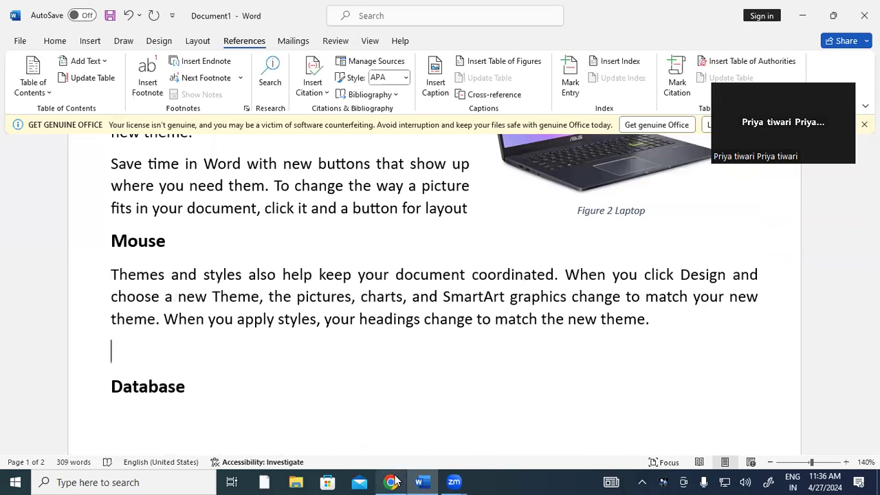
# Step: Search Google Images for 'mouse' and open the Dell wireless mouse preview
pyautogui.click(398, 481)
pyautogui.moveTo(169, 73); pyautogui.dragTo(106, 80)
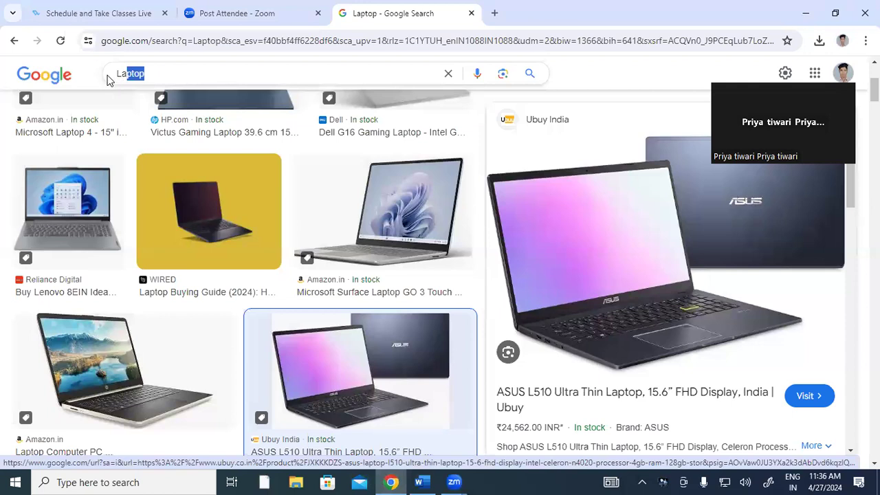
pyautogui.write('mouse')
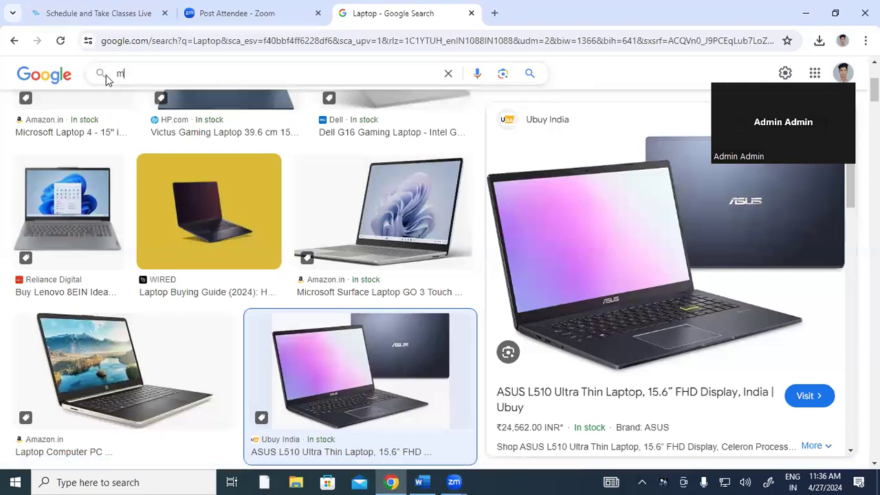
pyautogui.press('Return')
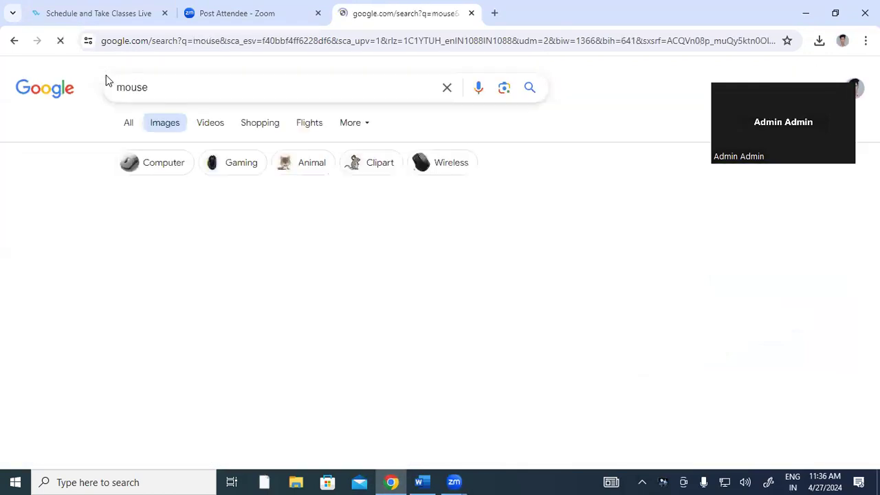
pyautogui.scroll(-2, 145, 268)
pyautogui.scroll(2, 143, 273)
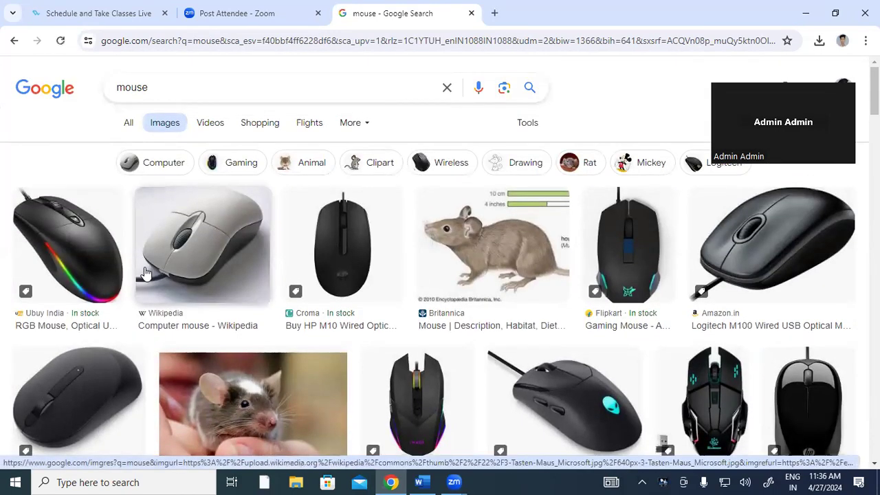
pyautogui.scroll(-2, 144, 273)
pyautogui.scroll(2, 145, 273)
pyautogui.scroll(-2, 124, 275)
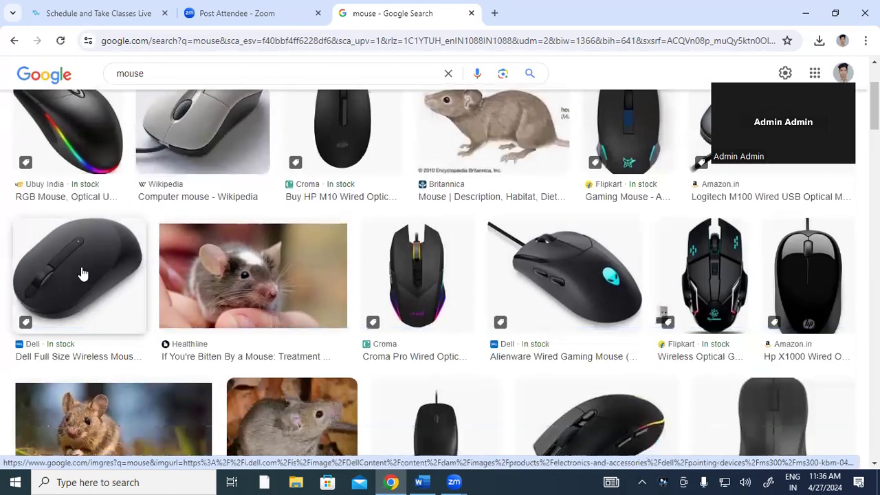
pyautogui.click(81, 274)
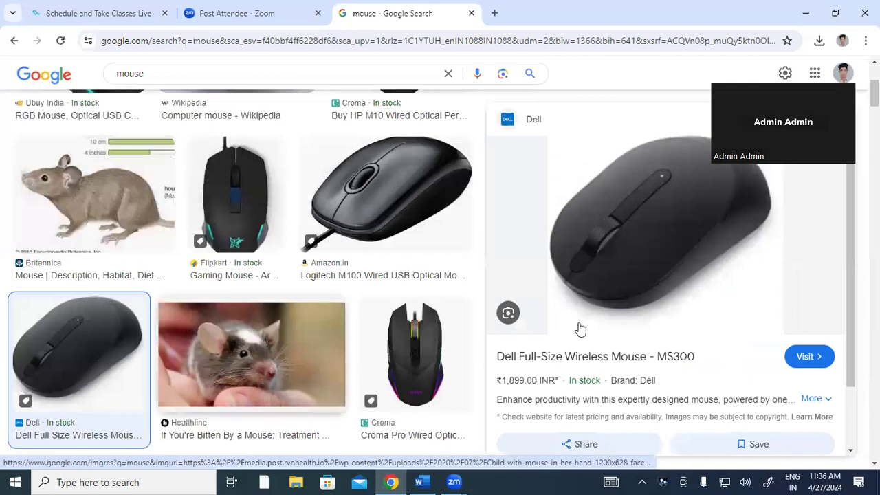
# Step: Save the Dell mouse image to the Desktop as 'Mouse' and return to Word
pyautogui.rightClick(612, 237)
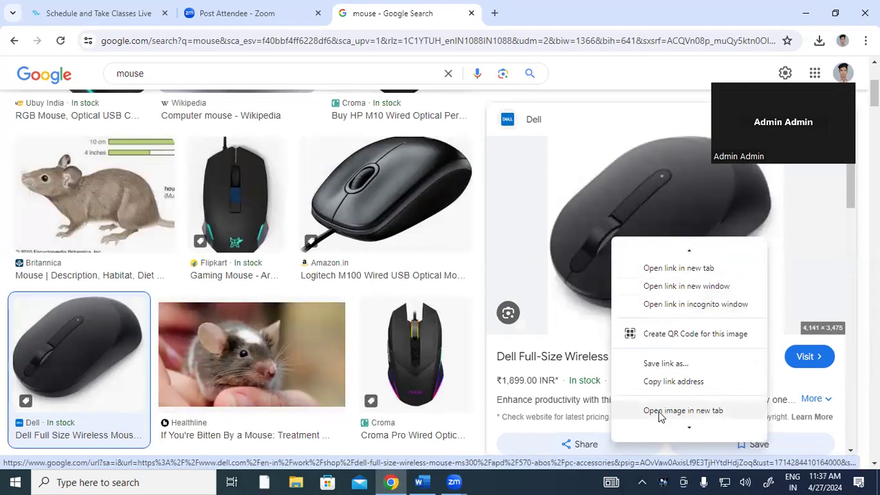
pyautogui.scroll(-2, 663, 392)
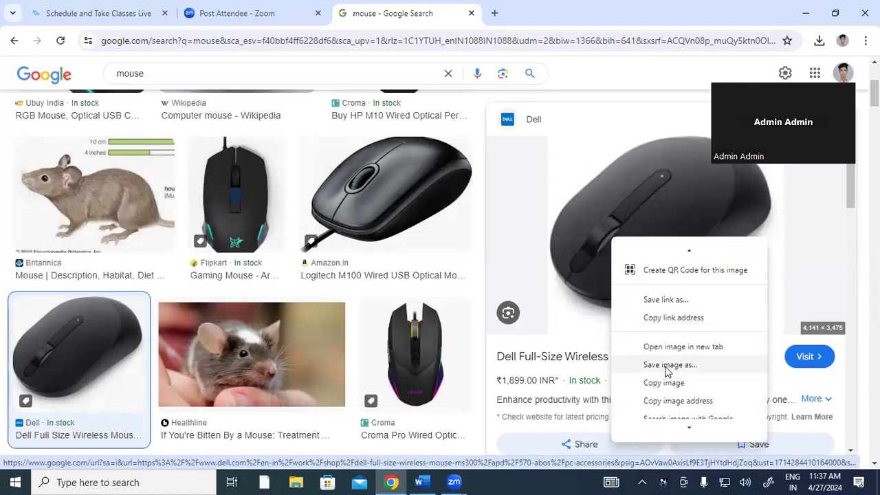
pyautogui.click(667, 366)
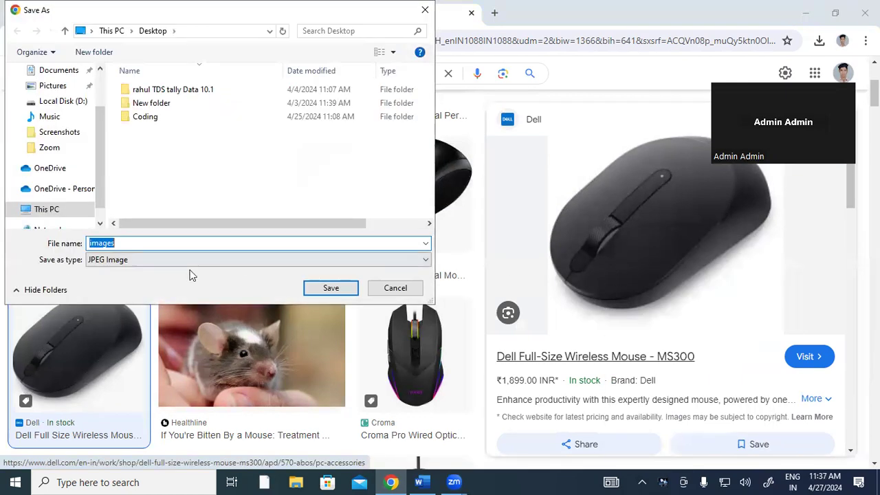
pyautogui.scroll(2, 101, 146)
pyautogui.click(53, 95)
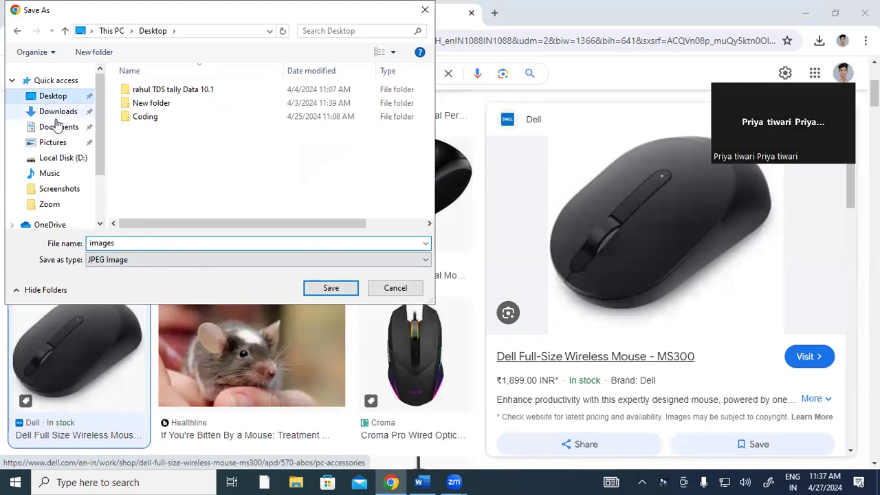
pyautogui.doubleClick(130, 243)
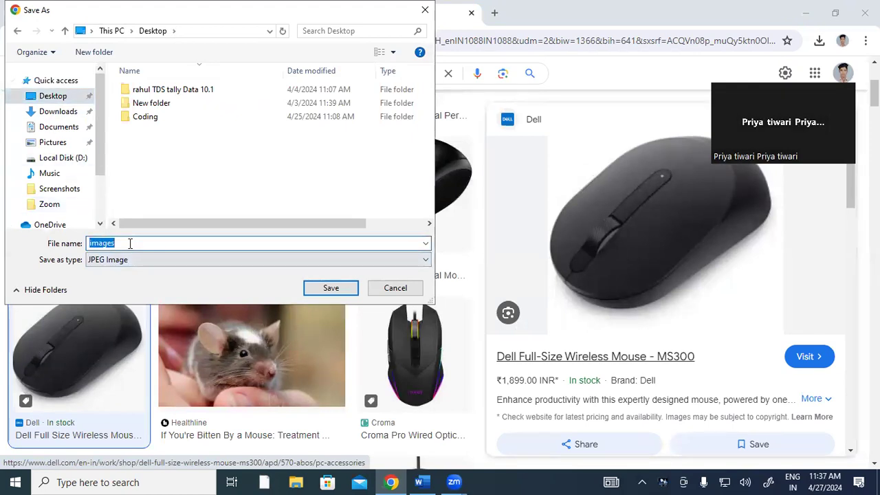
pyautogui.write('Mouse')
pyautogui.click(331, 288)
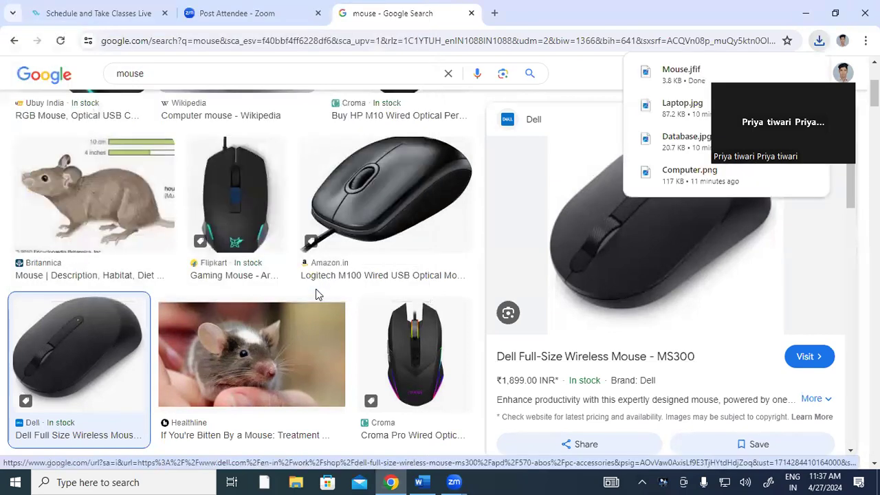
pyautogui.click(421, 482)
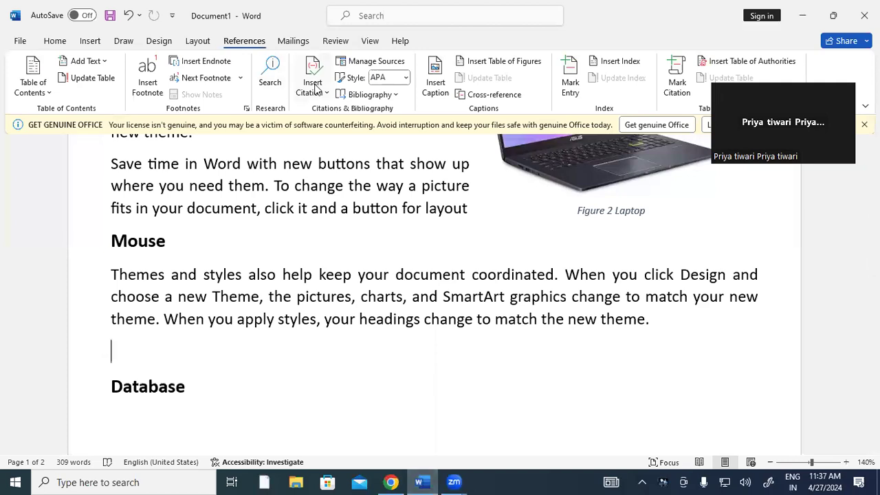
# Step: Insert the Mouse image file from this device below the Mouse paragraph, 2.15" high
pyautogui.click(90, 41)
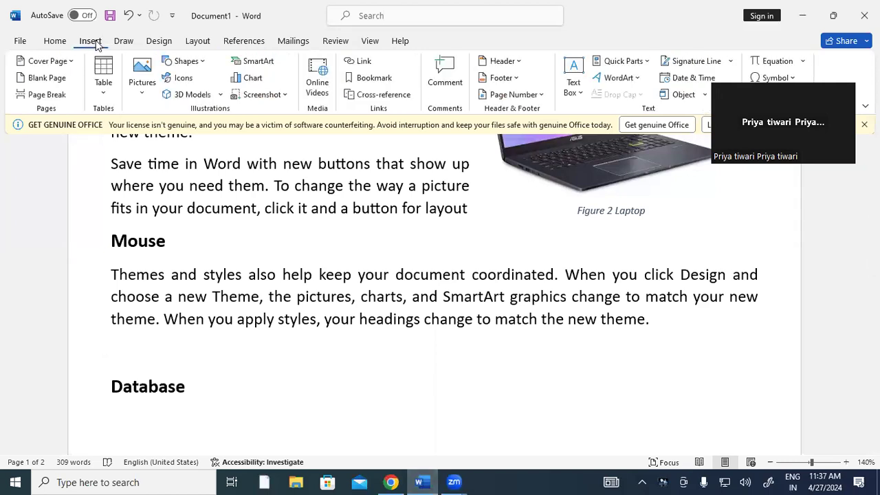
pyautogui.click(141, 92)
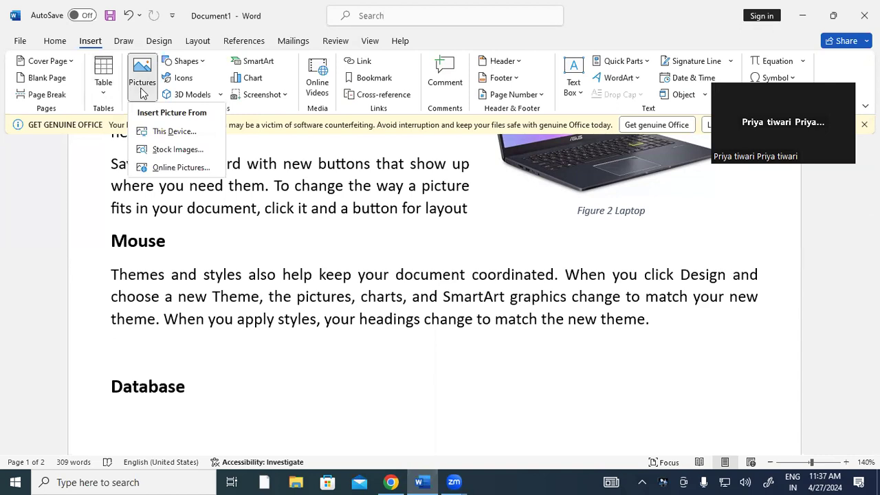
pyautogui.click(157, 132)
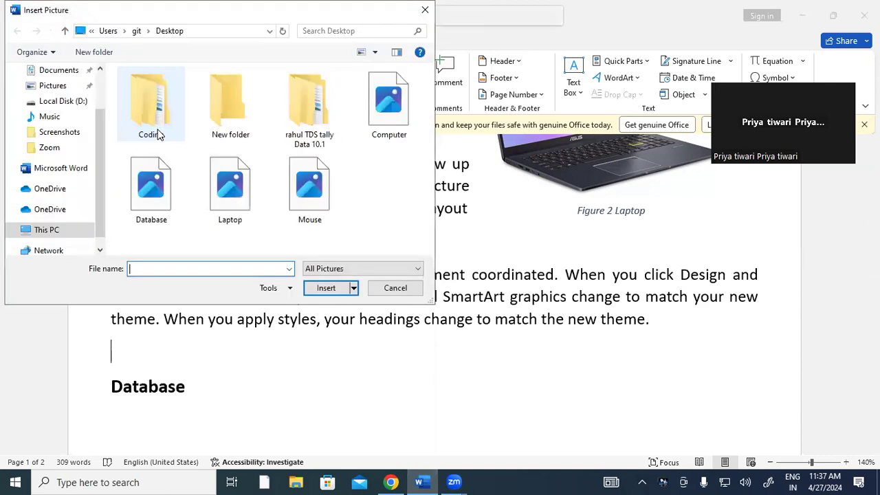
pyautogui.click(309, 189)
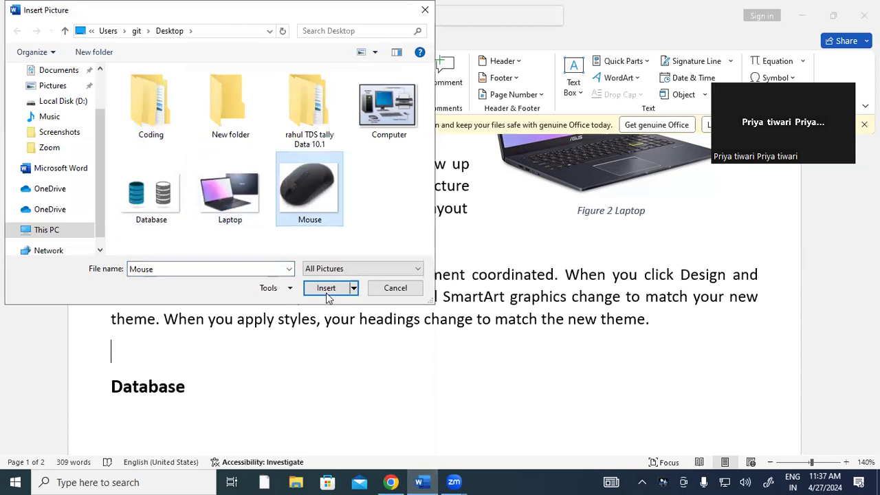
pyautogui.click(327, 293)
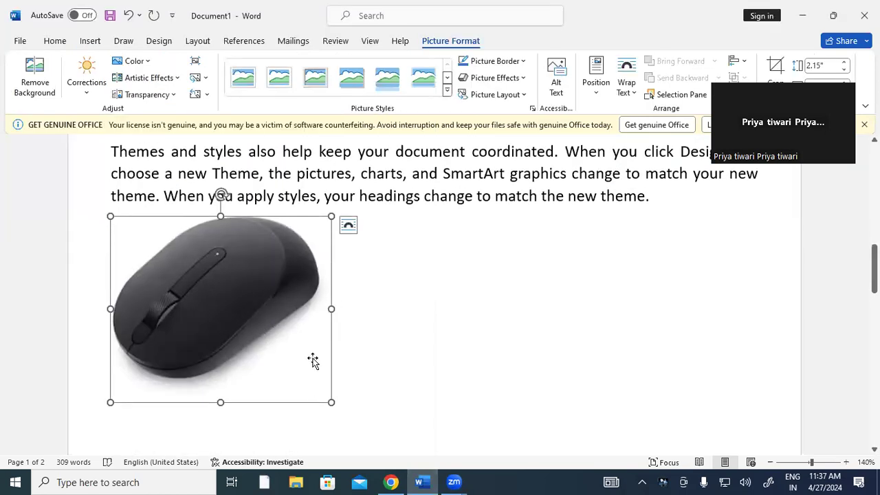
pyautogui.scroll(3, 313, 361)
pyautogui.scroll(-1, 313, 361)
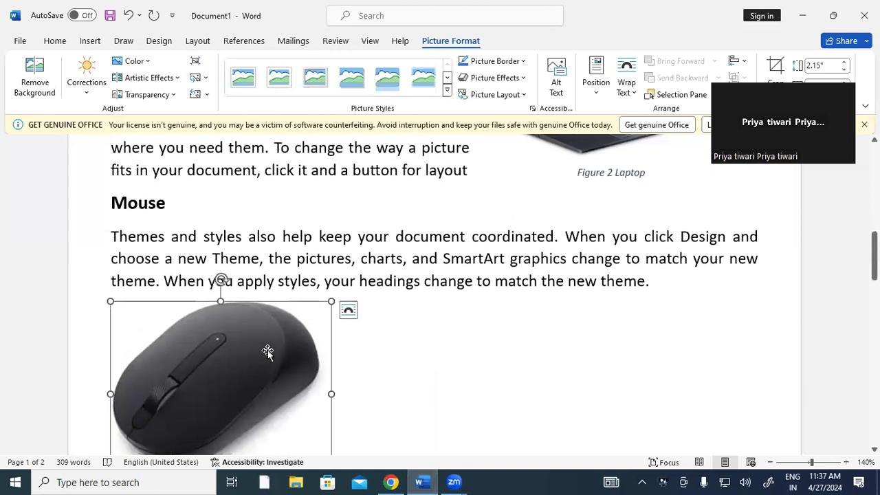
# Step: Set Square text wrapping on the mouse picture and move it to the paragraph's right
pyautogui.click(626, 93)
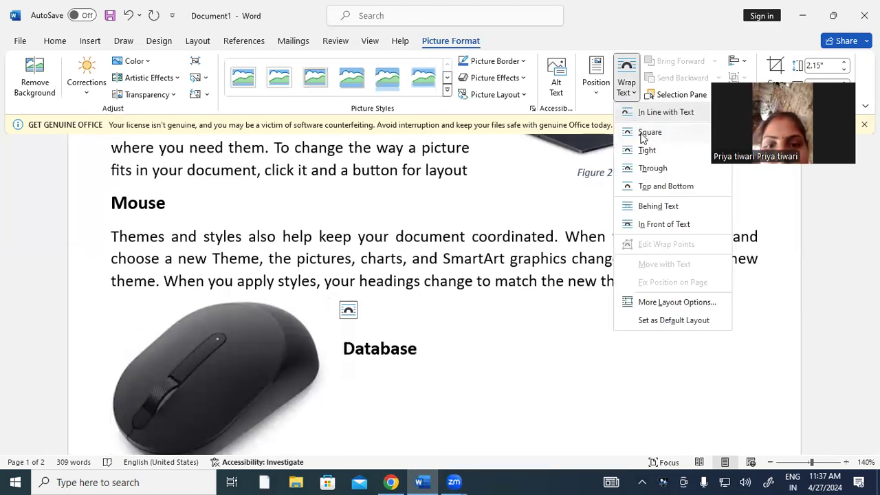
pyautogui.click(643, 137)
pyautogui.moveTo(291, 327); pyautogui.dragTo(664, 247)
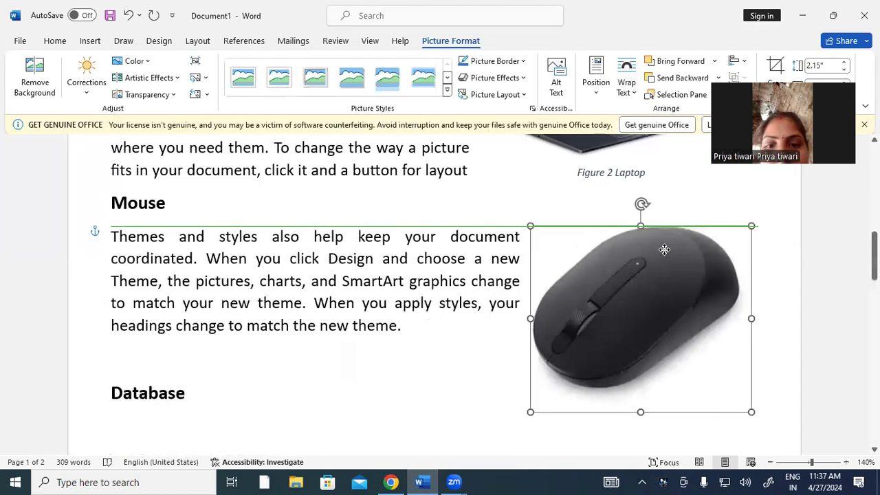
pyautogui.scroll(-3, 610, 295)
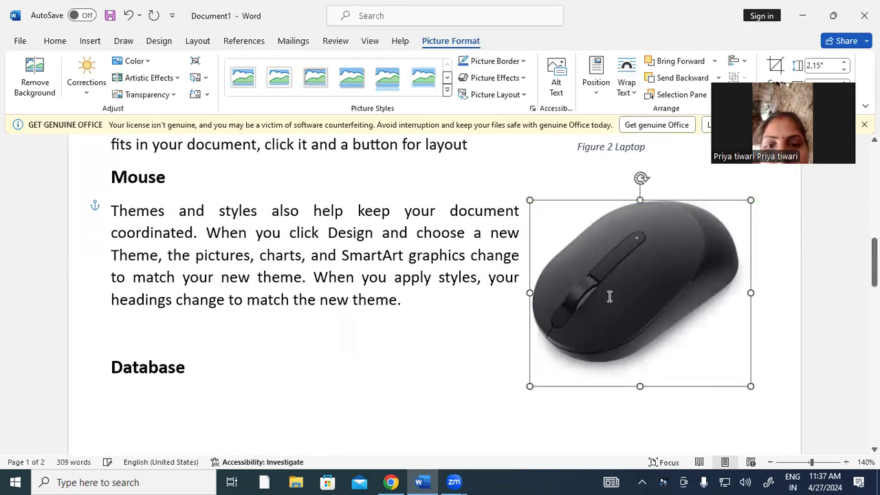
# Step: Resize the mouse picture to 2.05" beside the Mouse paragraph text
pyautogui.moveTo(531, 284)
pyautogui.mouseDown()
pyautogui.moveTo(522, 234)
pyautogui.moveTo(541, 229)
pyautogui.mouseUp()
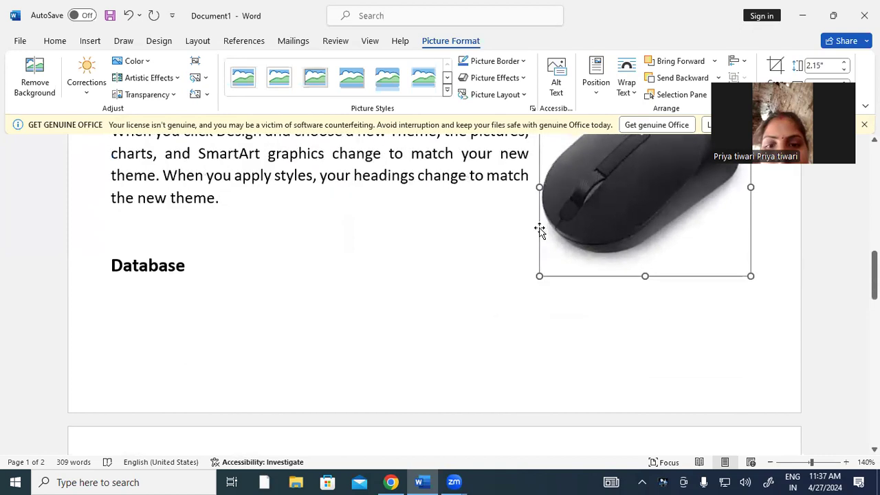
pyautogui.scroll(3, 136, 240)
pyautogui.scroll(2, 136, 240)
pyautogui.scroll(1, 141, 241)
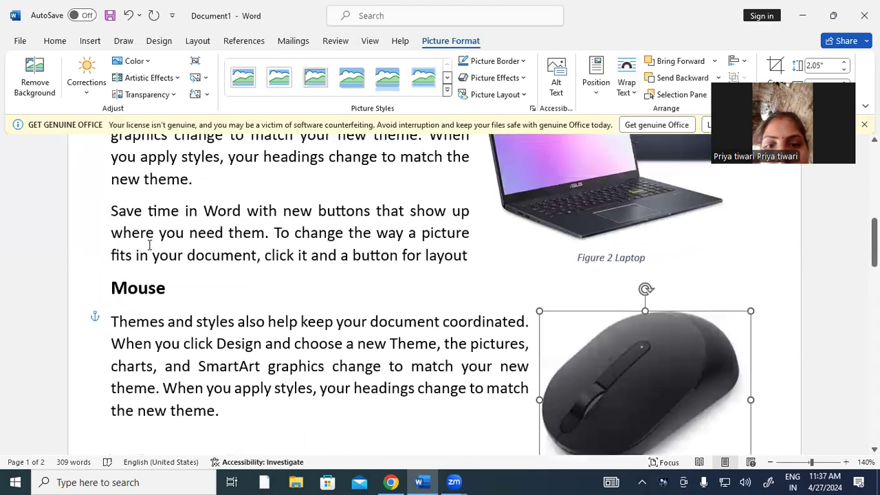
pyautogui.scroll(2, 145, 242)
pyautogui.scroll(1, 149, 244)
pyautogui.scroll(-6, 149, 245)
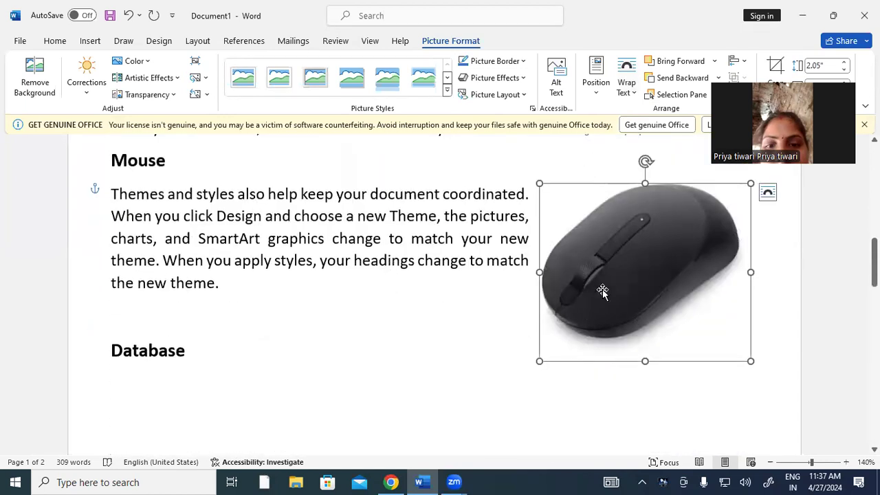
# Step: Add the caption 'Figure 3 Mouse' to the mouse picture
pyautogui.click(244, 41)
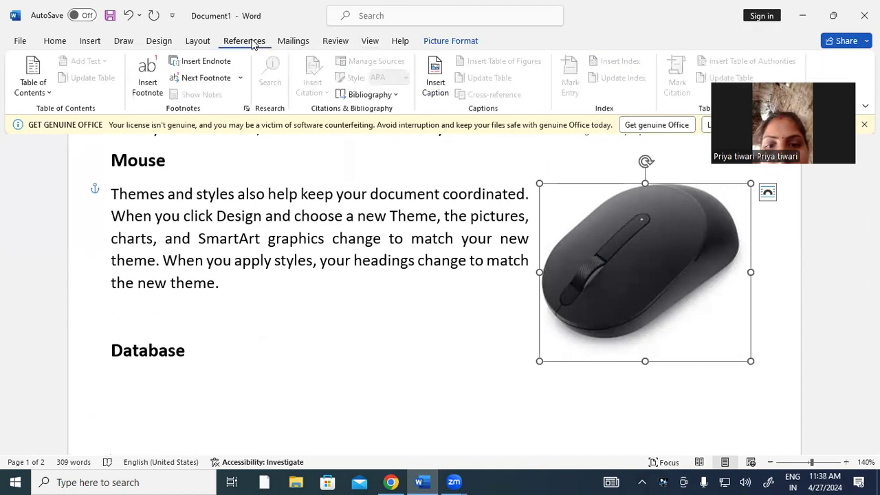
pyautogui.click(434, 86)
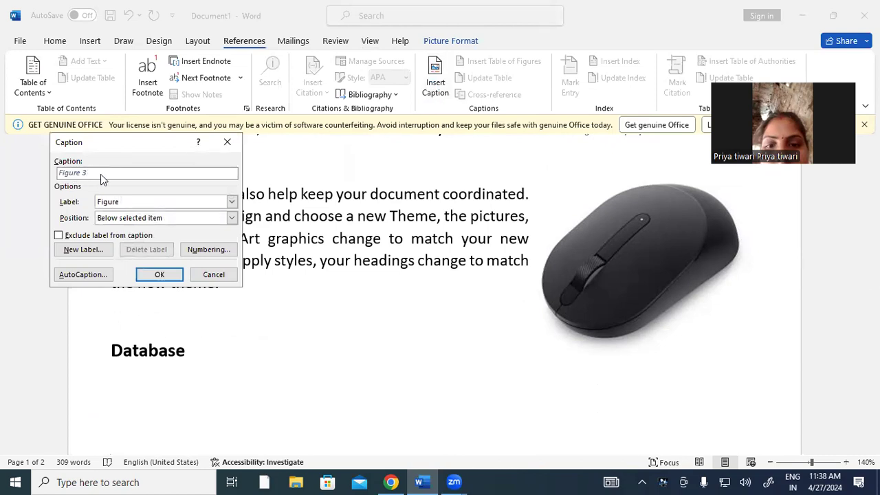
pyautogui.write('Mouse')
pyautogui.click(159, 274)
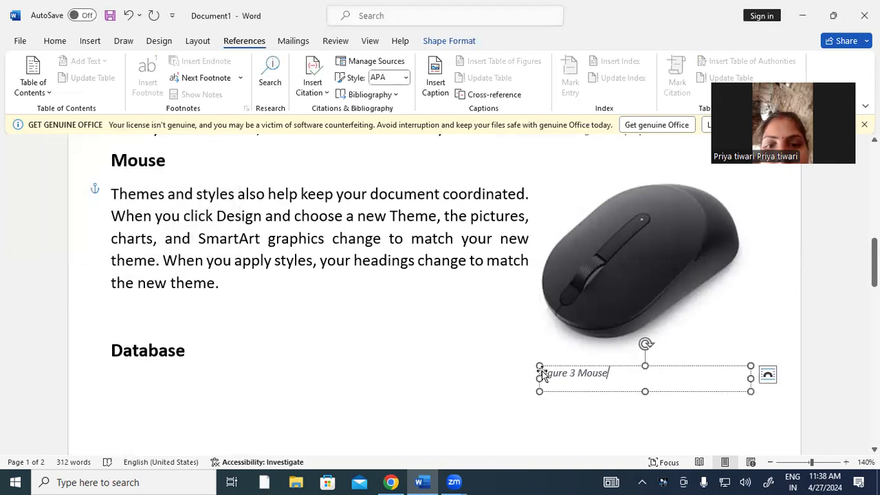
# Step: Make the Figure 3 Mouse caption text bold and centred
pyautogui.hotkey('ctrl', 'shift', 'Left')
pyautogui.hotkey('ctrl', 'shift', 'Left')
pyautogui.hotkey('ctrl', 'shift', 'Left')
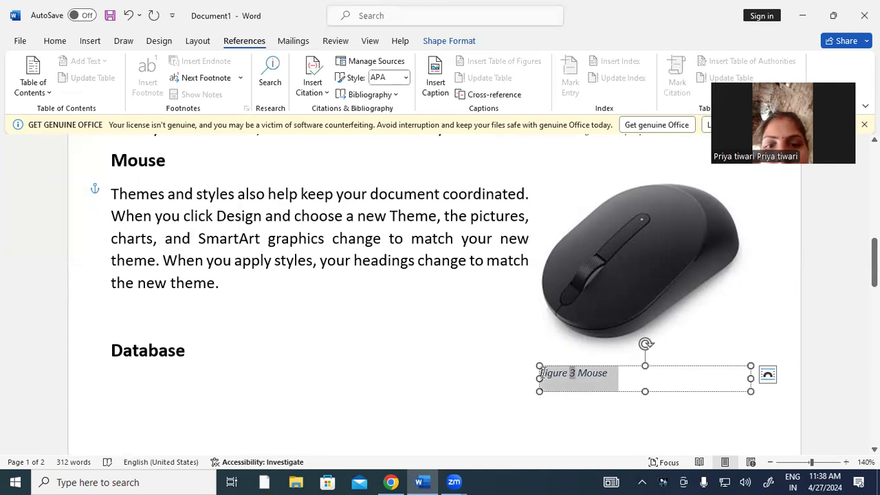
pyautogui.click(55, 40)
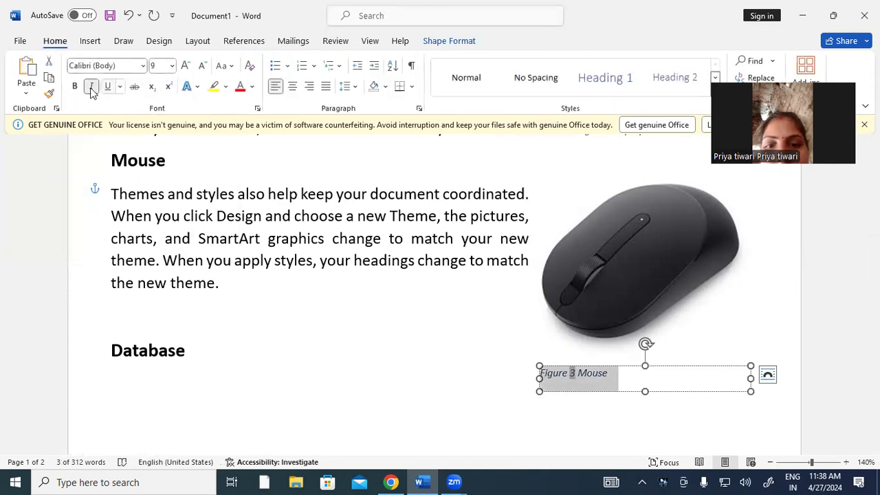
pyautogui.click(75, 86)
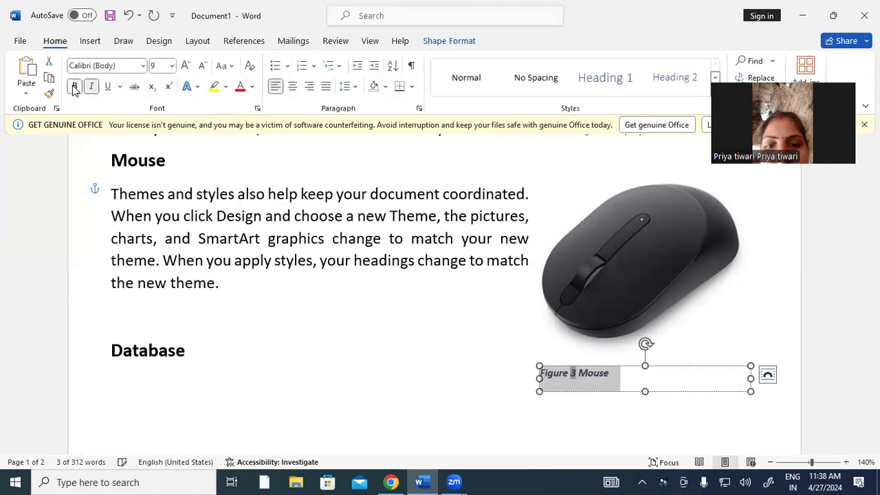
pyautogui.click(293, 87)
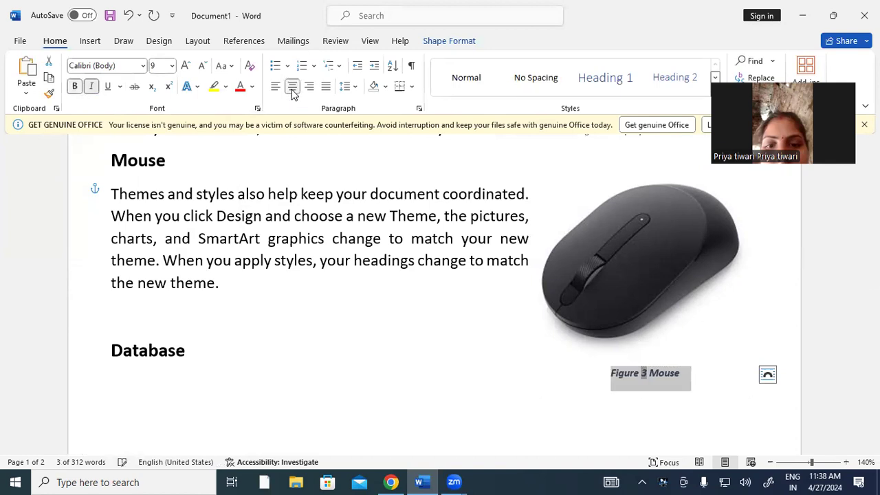
pyautogui.click(314, 297)
pyautogui.scroll(5, 314, 296)
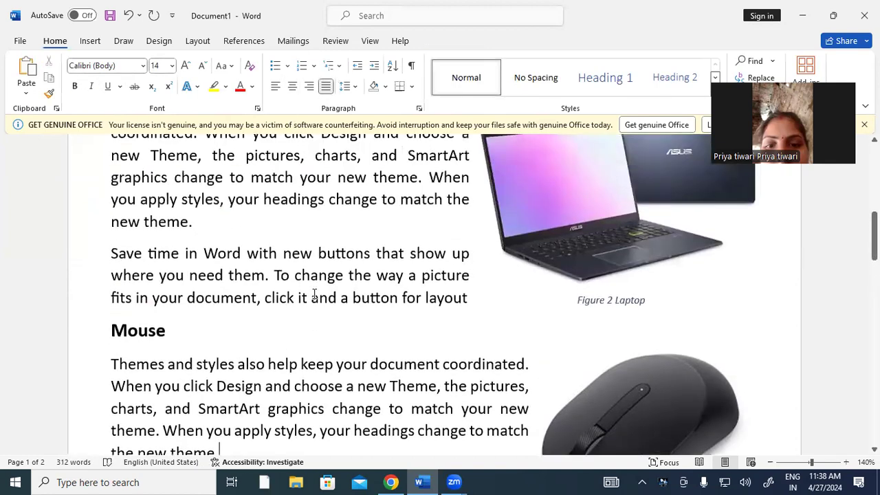
pyautogui.scroll(-3, 315, 296)
pyautogui.scroll(-1, 313, 294)
pyautogui.scroll(-1, 313, 294)
pyautogui.scroll(-1, 312, 294)
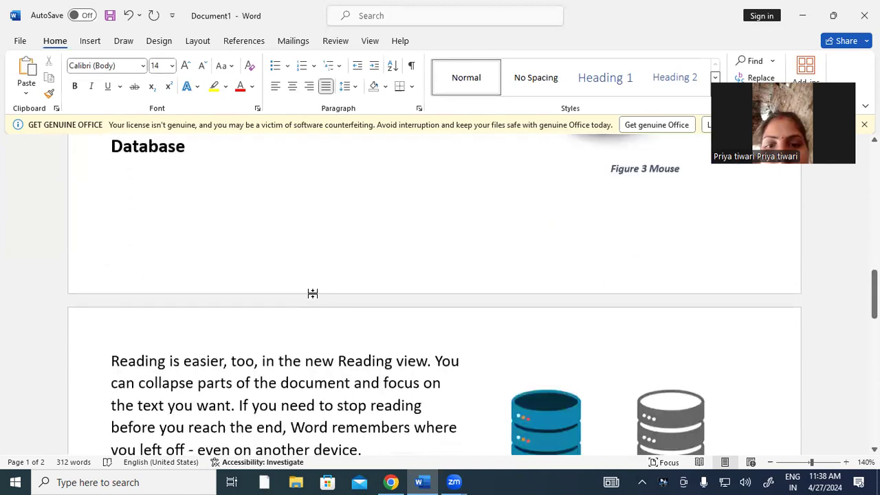
pyautogui.scroll(-1, 313, 294)
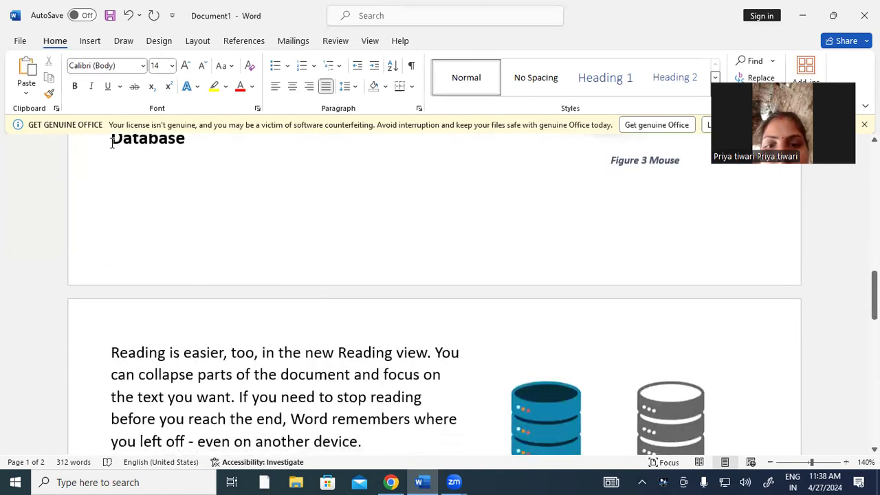
# Step: Push the Database heading onto page 2 with blank lines
pyautogui.click(113, 143)
pyautogui.press('Return')
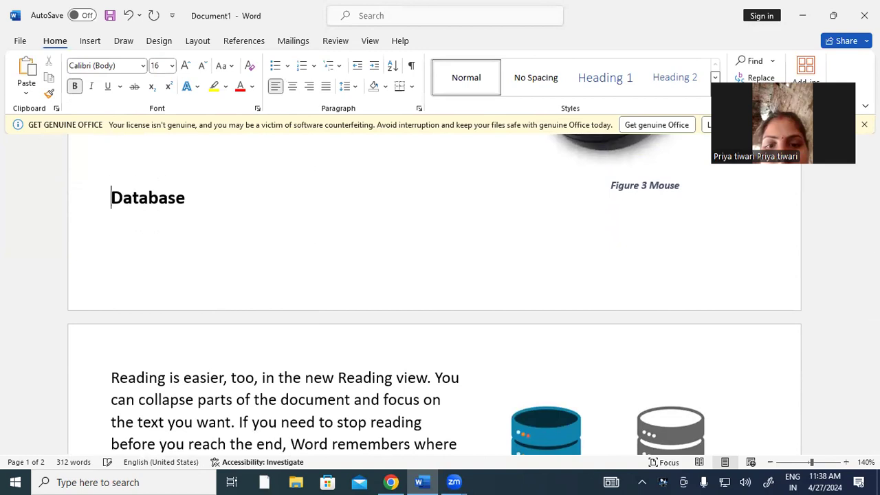
pyautogui.press('Return')
pyautogui.press('Return')
pyautogui.scroll(-2, 167, 176)
pyautogui.scroll(-4, 179, 271)
pyautogui.scroll(-2, 180, 307)
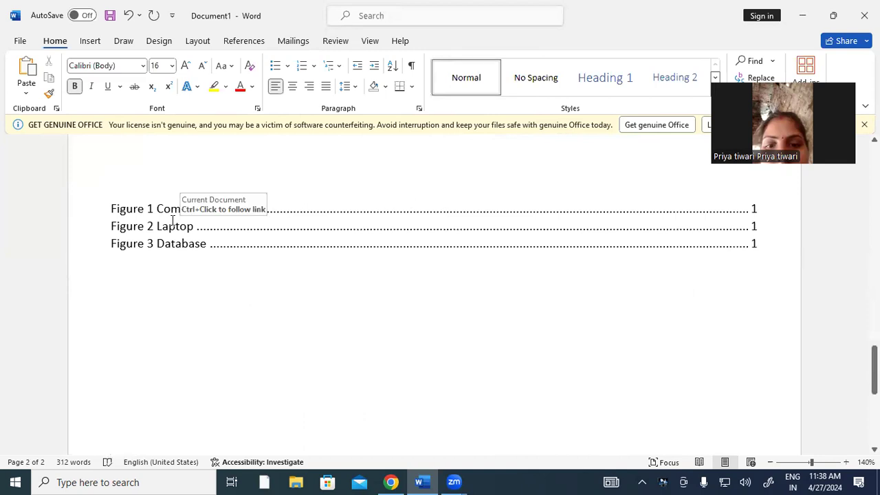
# Step: Update the entire table of figures so it lists Figure 3 Mouse and Figure 4 Database
pyautogui.click(173, 220)
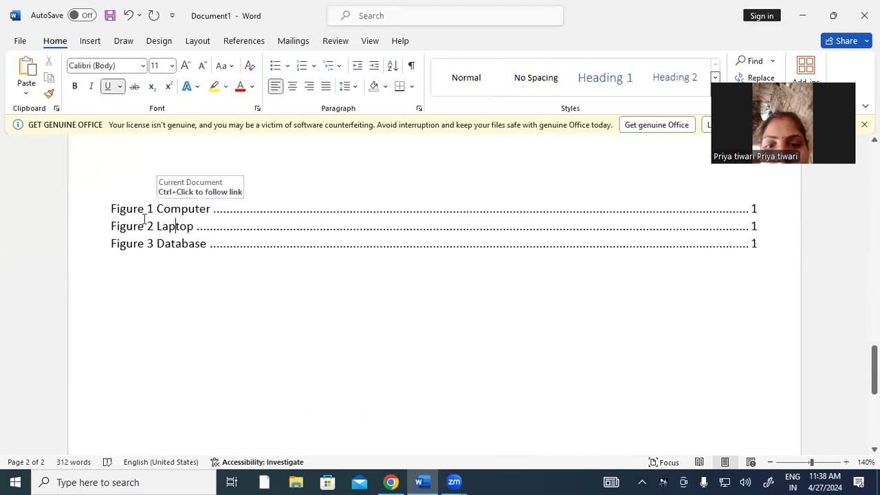
pyautogui.click(236, 44)
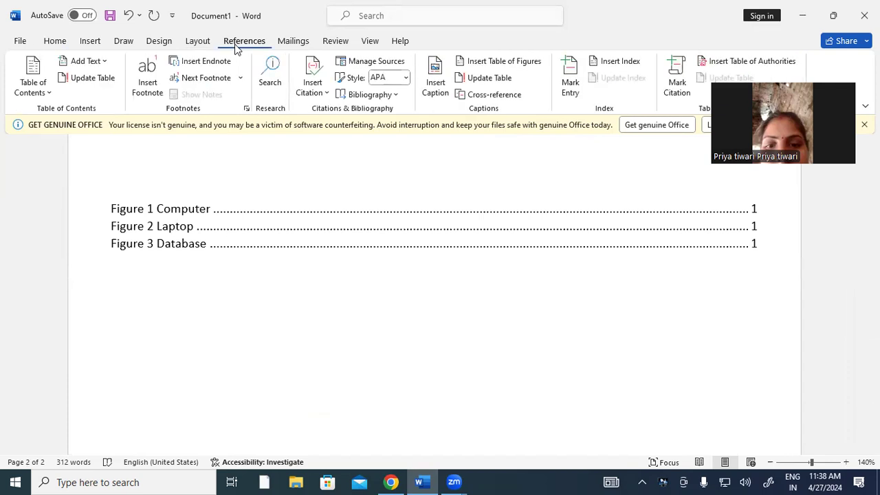
pyautogui.click(485, 80)
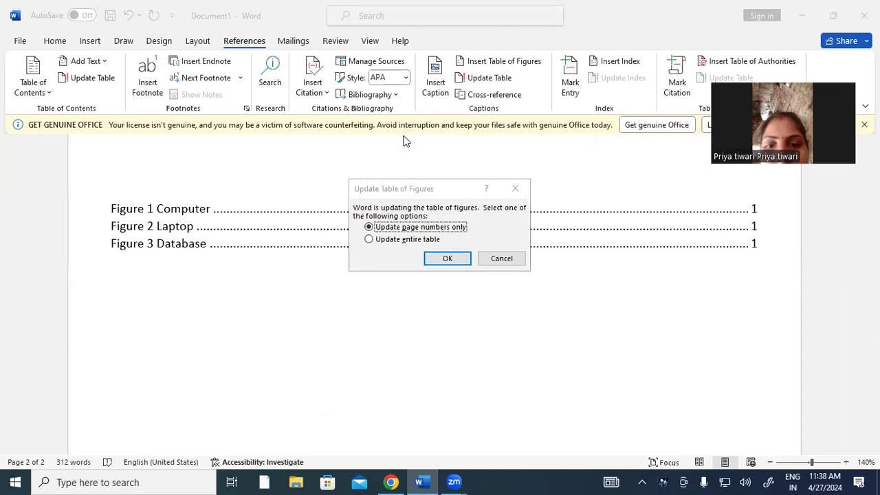
pyautogui.click(369, 241)
pyautogui.click(447, 259)
pyautogui.click(112, 275)
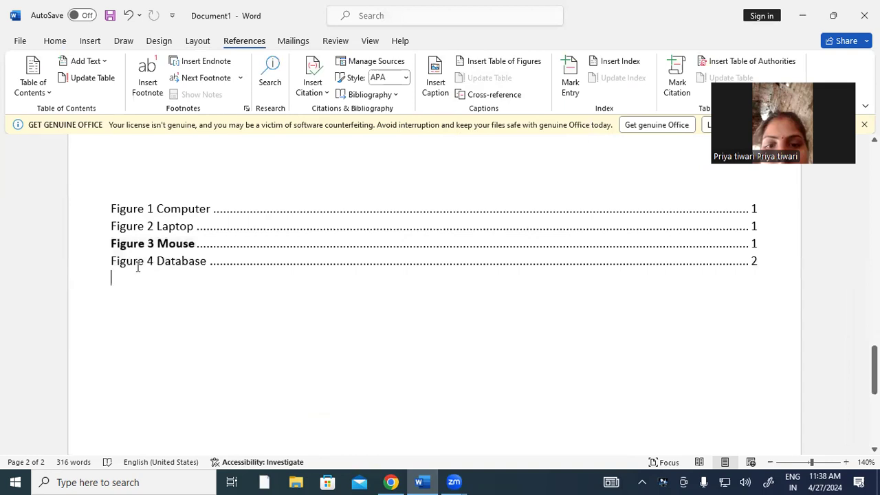
pyautogui.tripleClick(185, 251)
pyautogui.click(165, 296)
pyautogui.keyDown('ctrl'); pyautogui.click(160, 248); pyautogui.keyUp('ctrl')
pyautogui.scroll(1, 285, 265)
pyautogui.scroll(1, 344, 283)
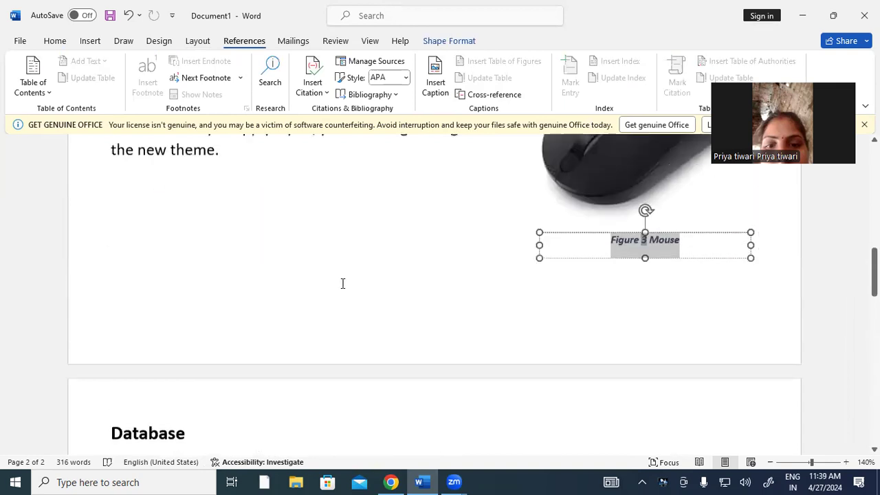
pyautogui.scroll(3, 570, 206)
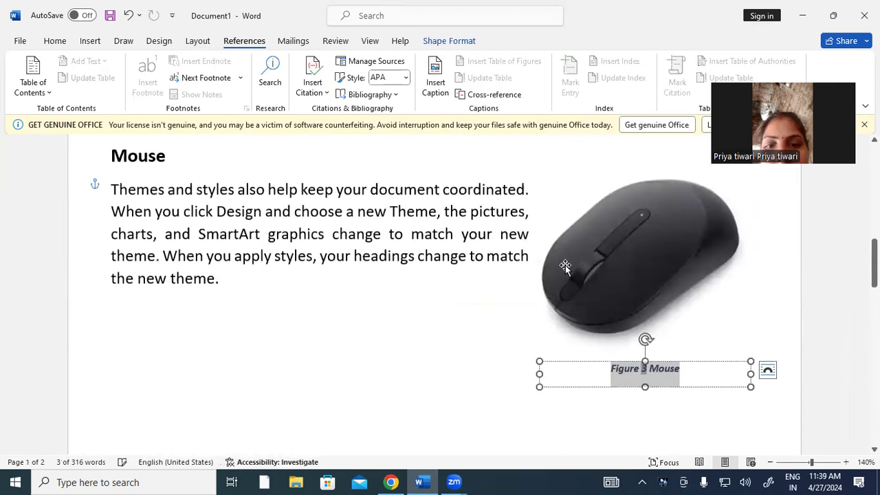
pyautogui.click(236, 285)
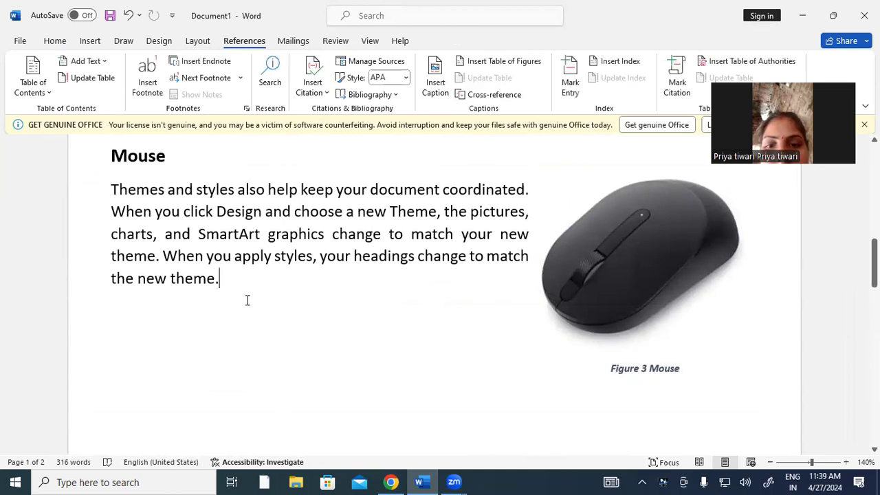
pyautogui.scroll(1, 247, 300)
pyautogui.scroll(-2, 247, 300)
pyautogui.scroll(-3, 246, 300)
pyautogui.scroll(-3, 247, 300)
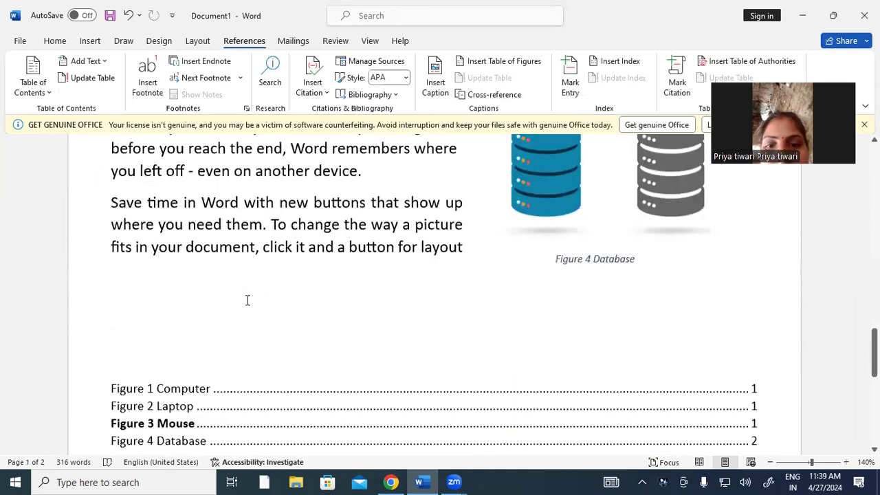
pyautogui.scroll(-2, 247, 300)
pyautogui.scroll(3, 246, 300)
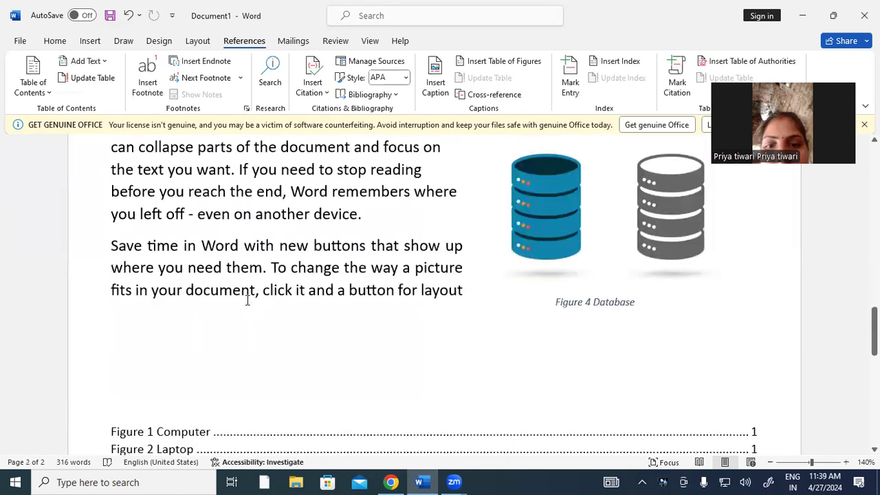
pyautogui.scroll(2, 246, 299)
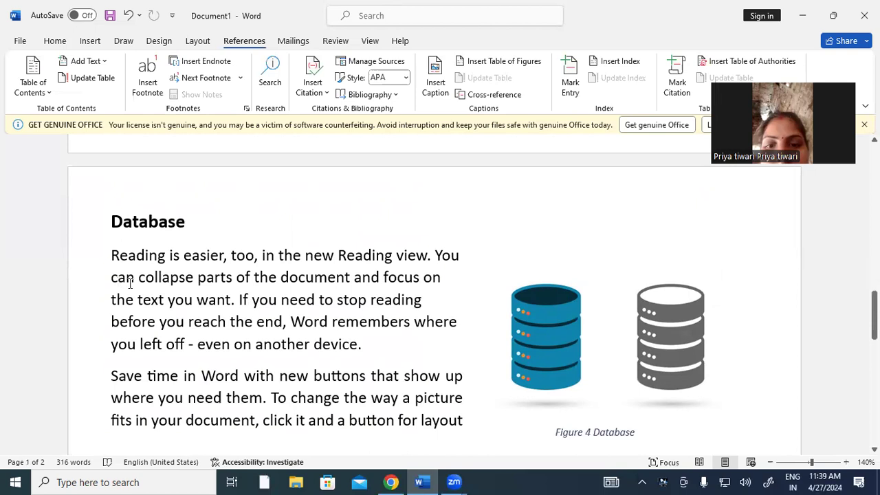
pyautogui.scroll(-3, 284, 337)
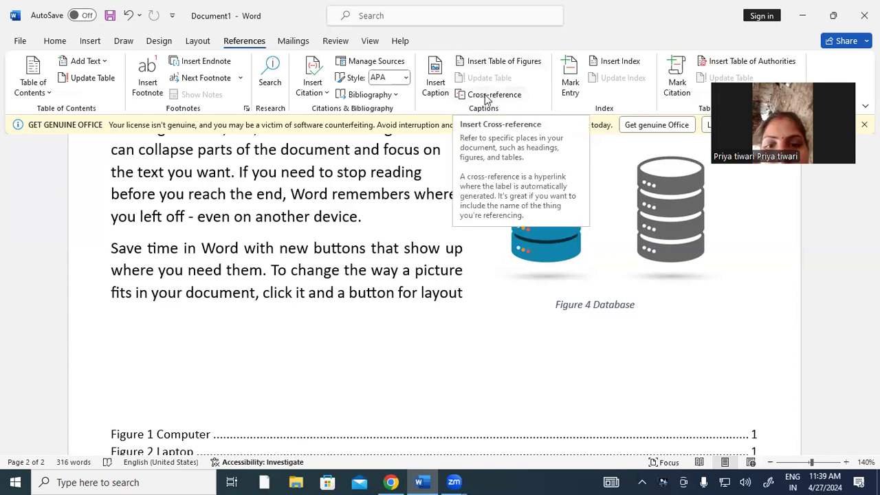
pyautogui.click(93, 43)
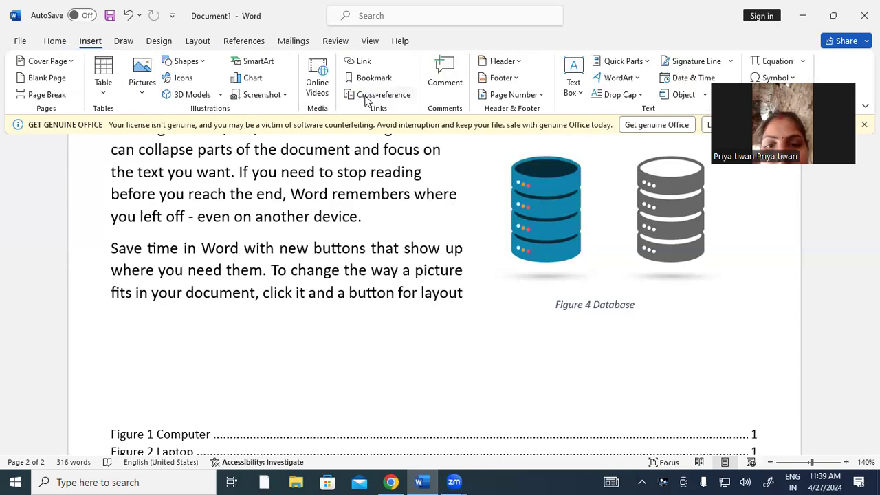
pyautogui.click(259, 47)
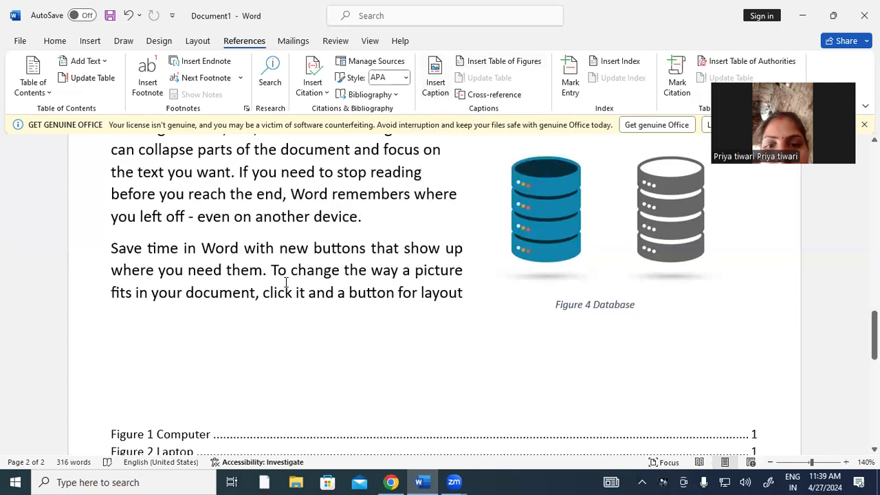
pyautogui.scroll(3, 284, 271)
pyautogui.scroll(3, 283, 270)
pyautogui.scroll(3, 284, 268)
pyautogui.scroll(3, 285, 266)
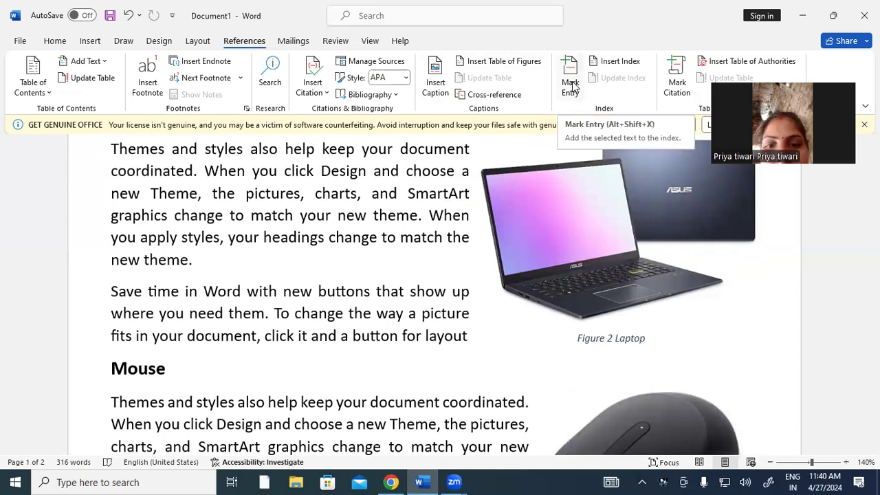
pyautogui.scroll(3, 300, 266)
pyautogui.scroll(2, 297, 264)
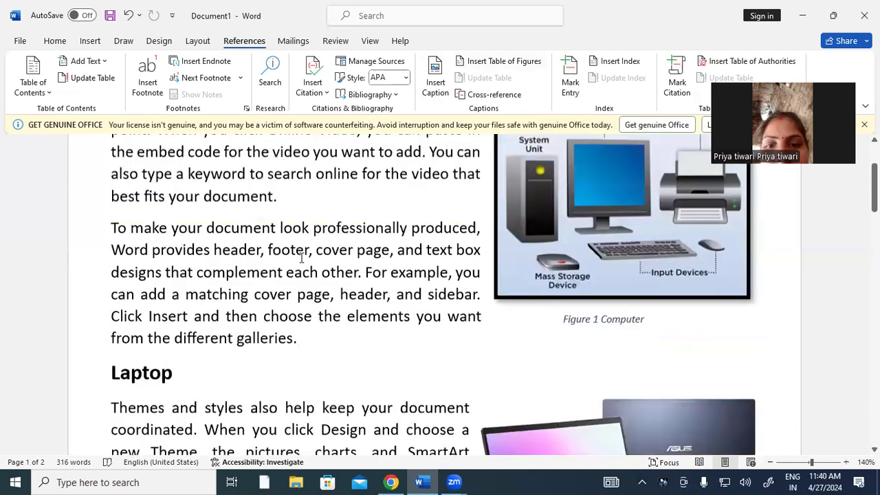
pyautogui.scroll(1, 300, 260)
pyautogui.scroll(1, 301, 256)
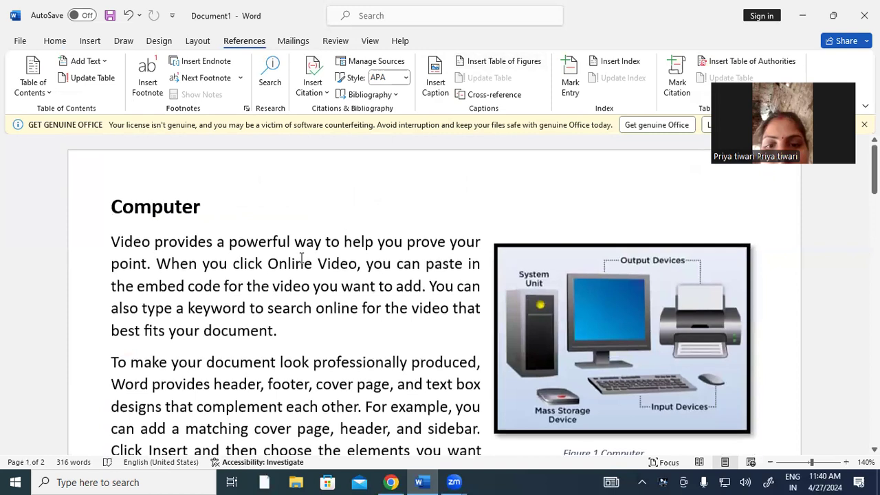
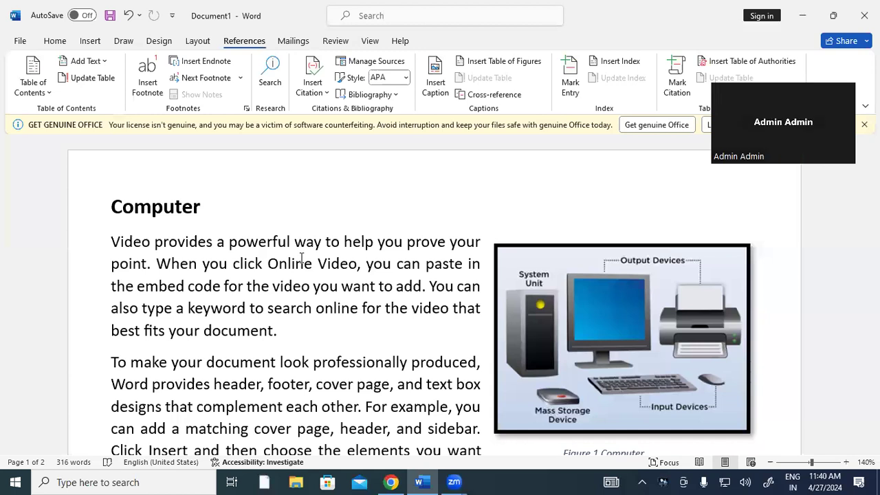
# Step: Add a bold-formatted XE index entry for the 'Computer' heading
pyautogui.scroll(-1, 301, 258)
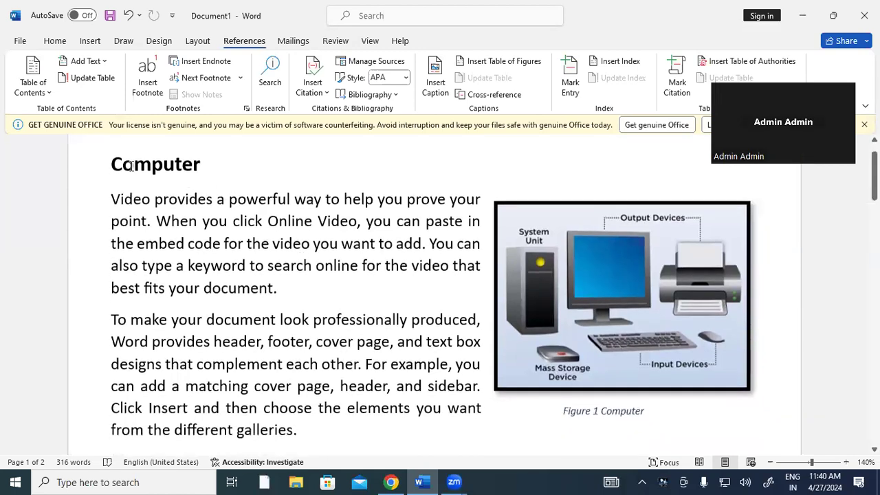
pyautogui.moveTo(113, 163); pyautogui.dragTo(204, 164)
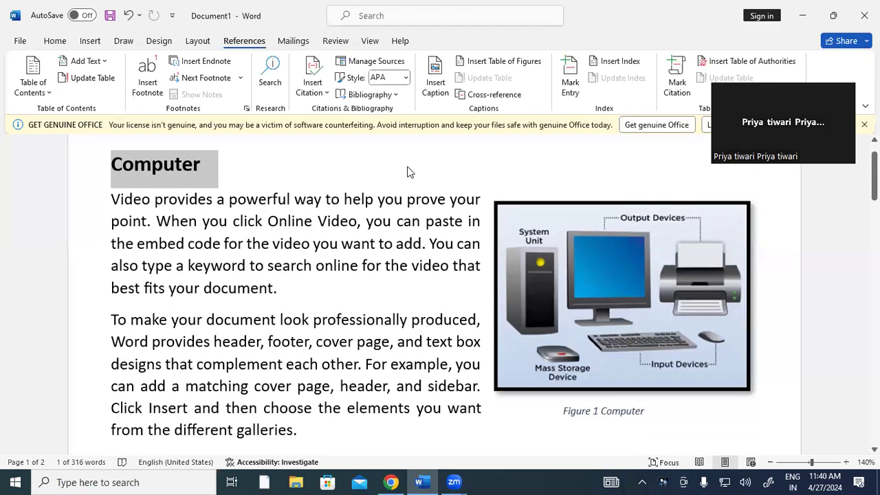
pyautogui.click(572, 77)
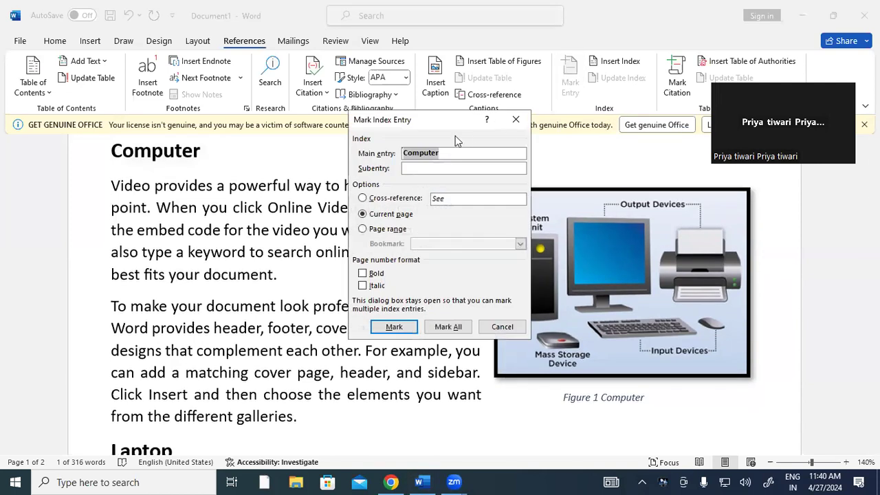
pyautogui.moveTo(421, 118); pyautogui.dragTo(389, 55)
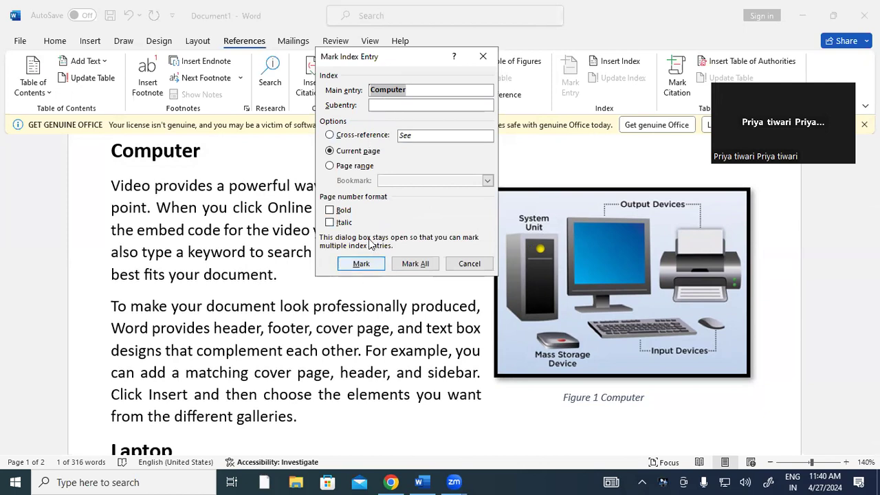
pyautogui.click(330, 211)
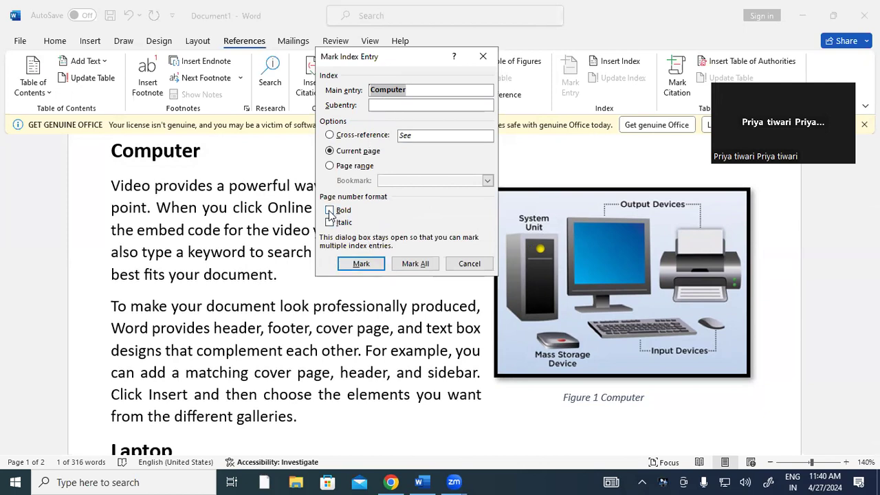
pyautogui.click(364, 265)
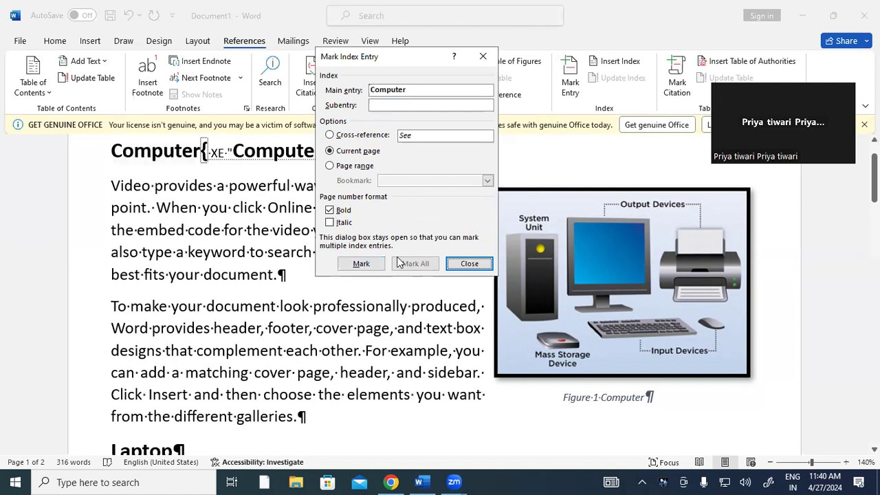
pyautogui.click(470, 263)
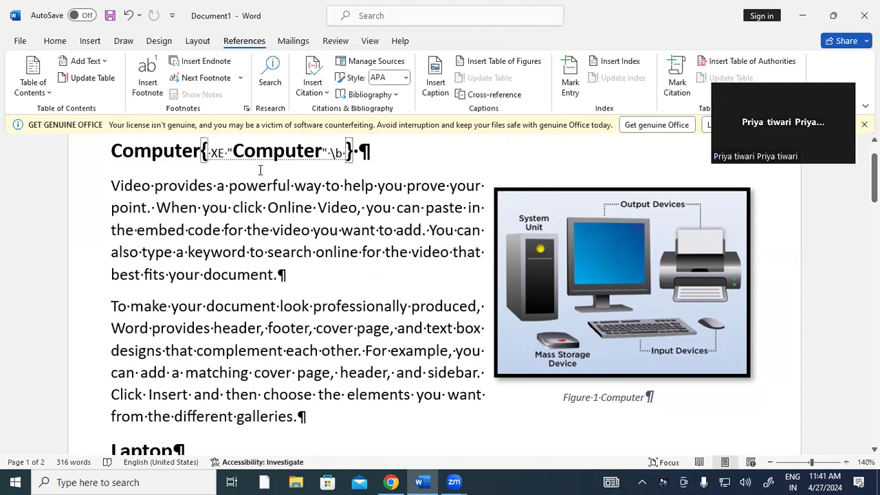
pyautogui.scroll(-3, 147, 260)
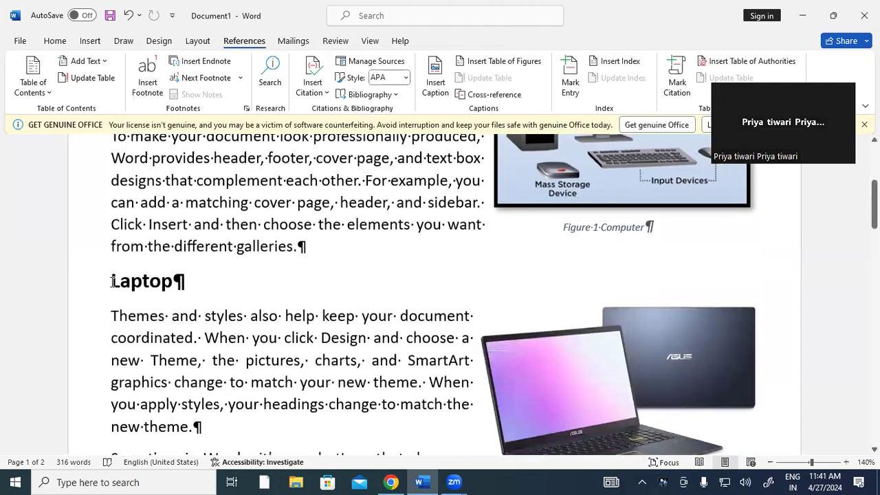
# Step: Mark the 'Laptop' heading as an index entry with a bold page number
pyautogui.moveTo(111, 282); pyautogui.dragTo(170, 281)
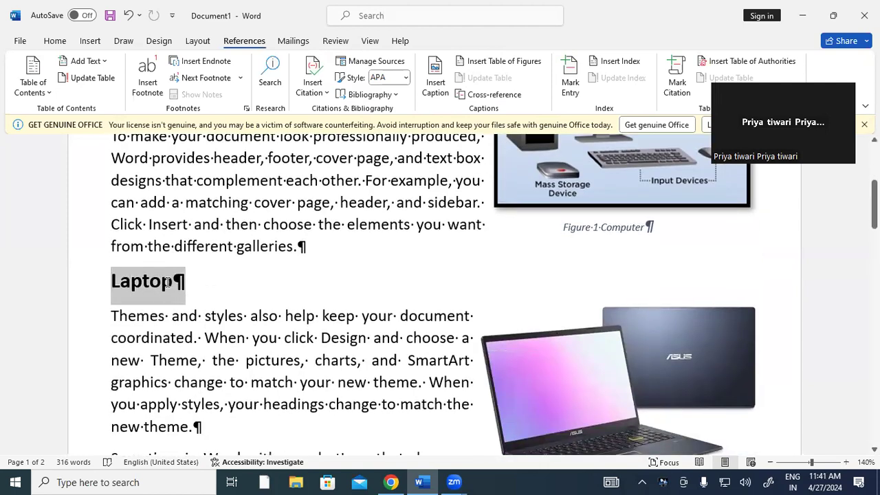
pyautogui.click(570, 77)
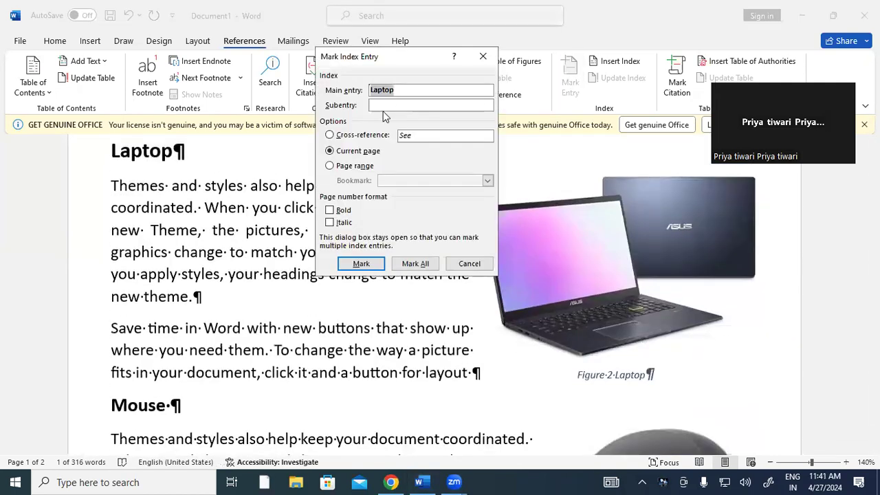
pyautogui.click(329, 210)
pyautogui.click(359, 265)
pyautogui.scroll(-5, 177, 256)
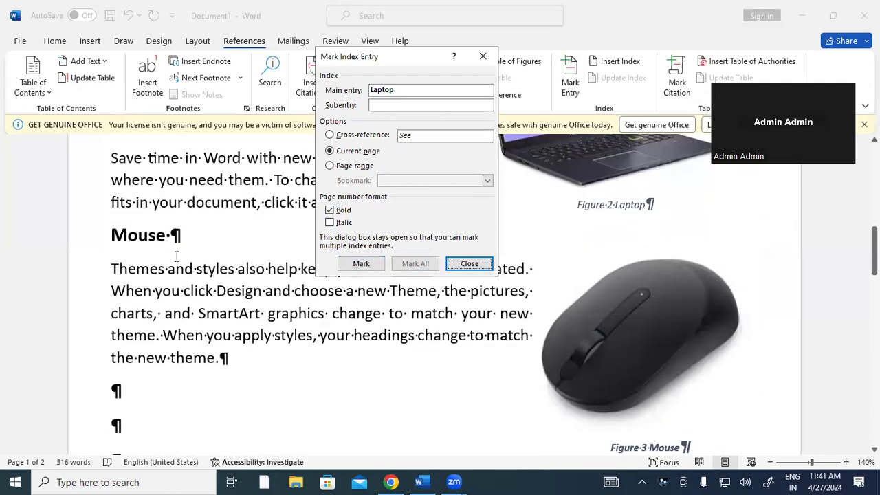
pyautogui.click(114, 235)
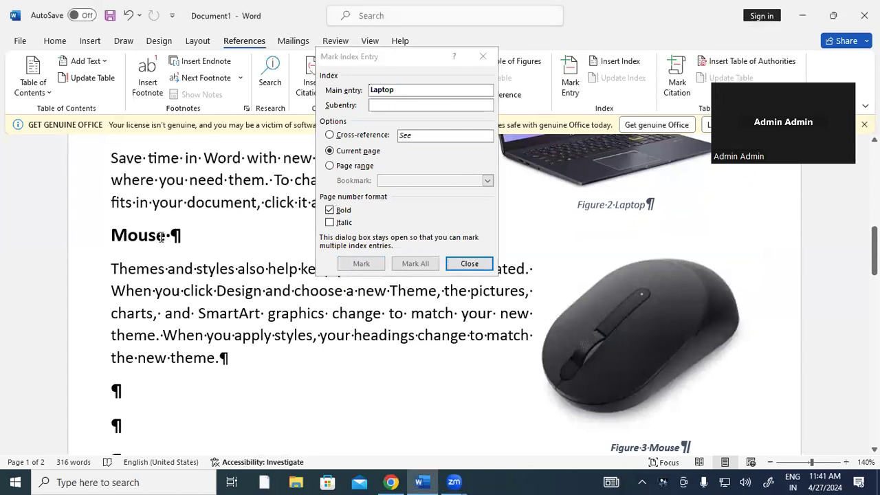
# Step: Mark the 'Mouse' heading as a bold index entry and close the marking dialog
pyautogui.moveTo(112, 234); pyautogui.dragTo(165, 234)
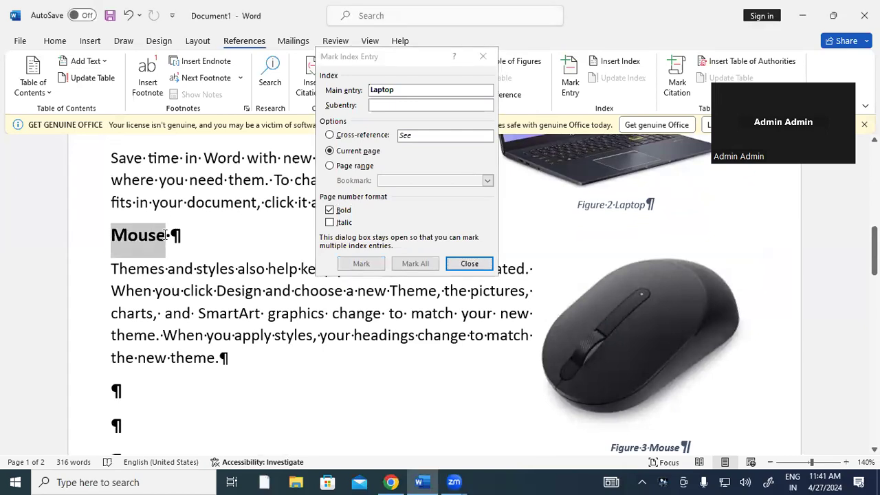
pyautogui.click(463, 267)
pyautogui.click(463, 266)
pyautogui.click(569, 80)
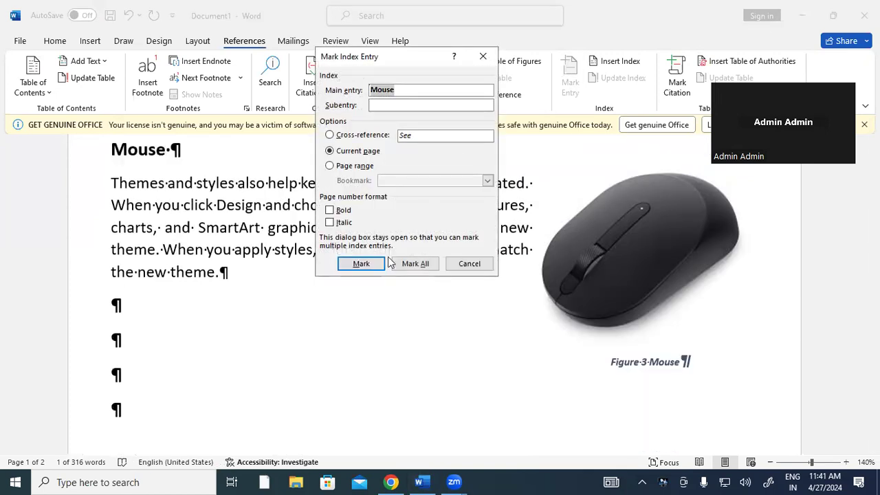
pyautogui.click(329, 210)
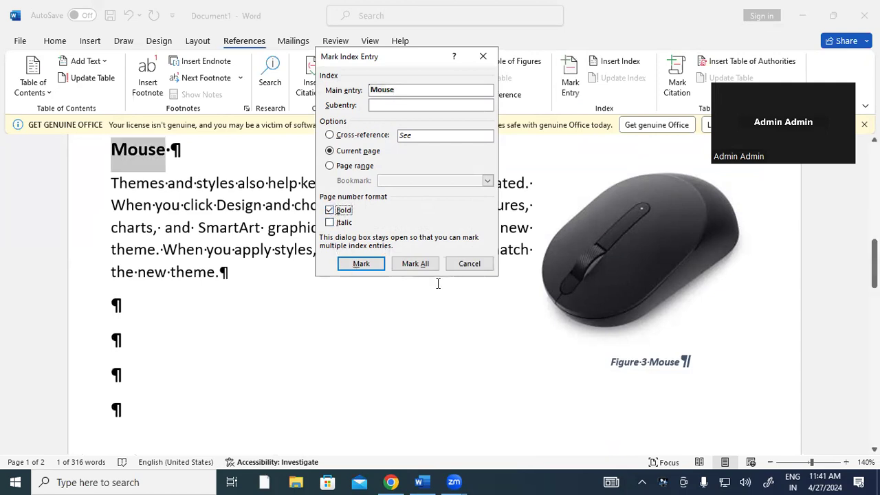
pyautogui.click(362, 265)
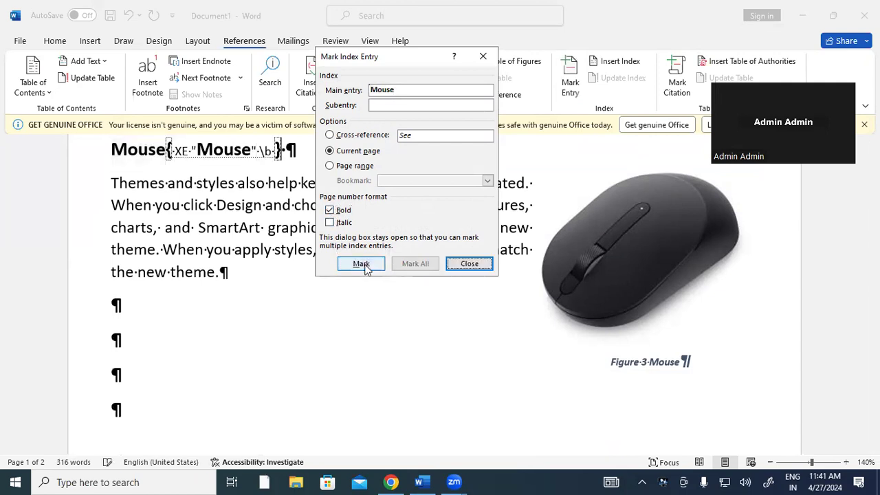
pyautogui.click(470, 263)
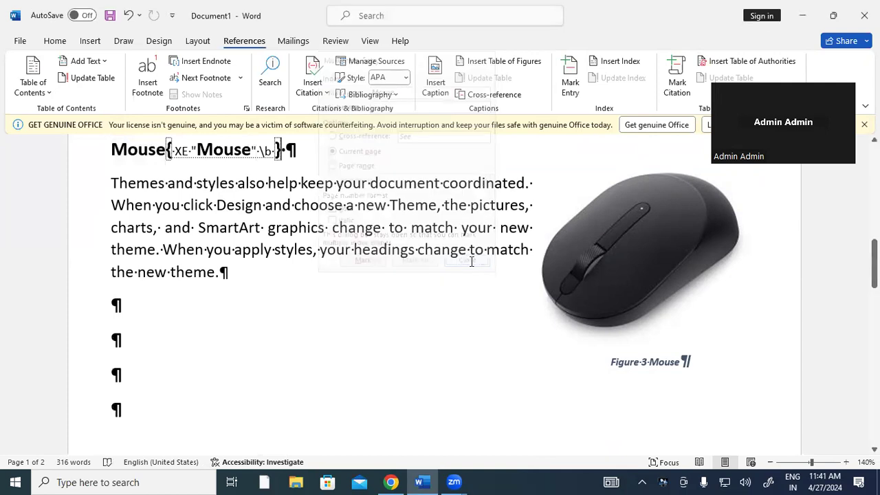
# Step: Give the 'Database' heading a bold-formatted XE index entry field
pyautogui.scroll(-4, 289, 242)
pyautogui.scroll(-1, 290, 242)
pyautogui.scroll(-4, 289, 242)
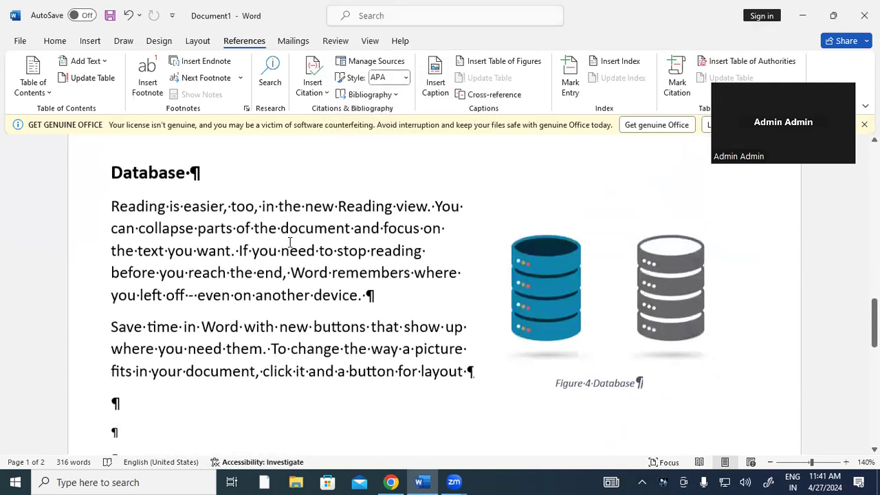
pyautogui.moveTo(111, 173); pyautogui.dragTo(184, 177)
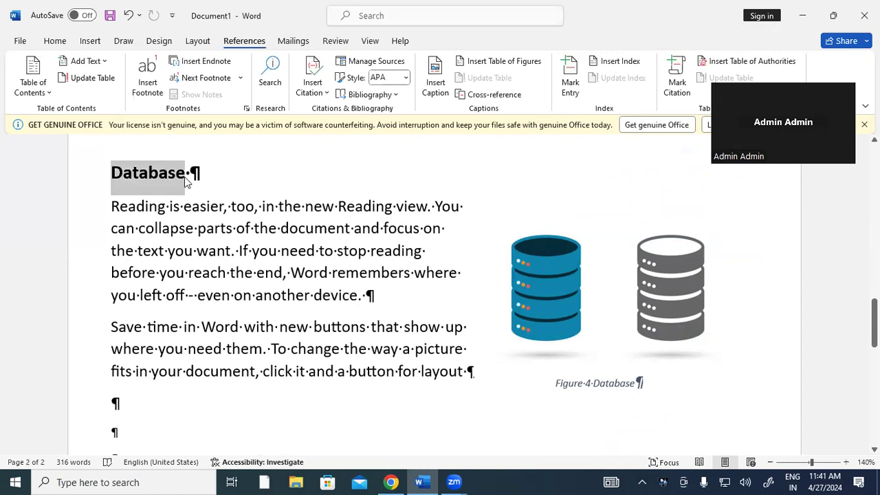
pyautogui.click(569, 73)
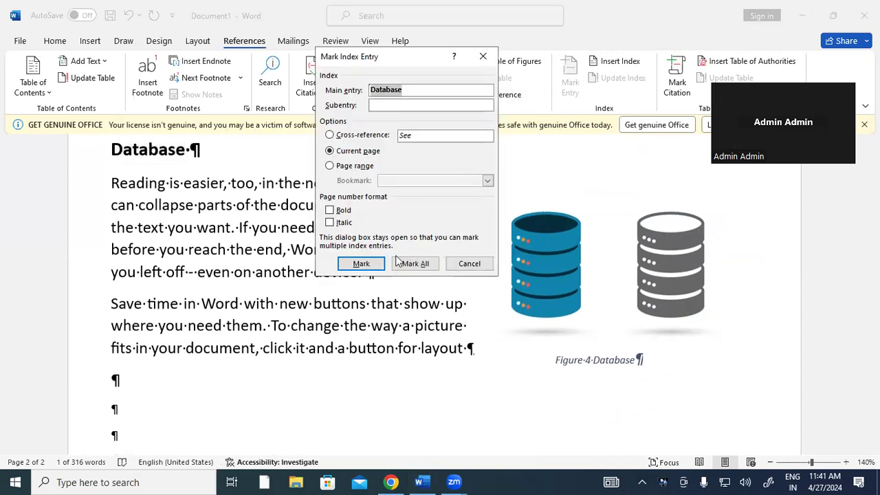
pyautogui.click(330, 210)
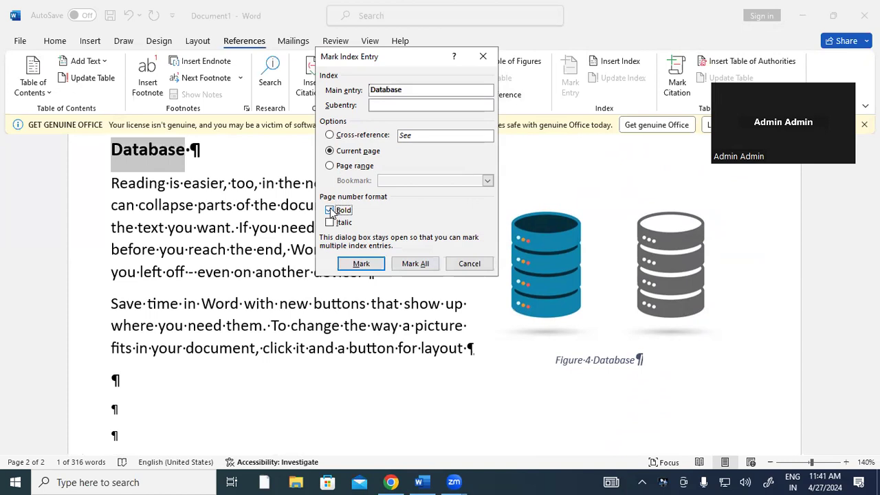
pyautogui.click(361, 264)
pyautogui.click(470, 264)
pyautogui.scroll(2, 230, 296)
pyautogui.scroll(3, 230, 295)
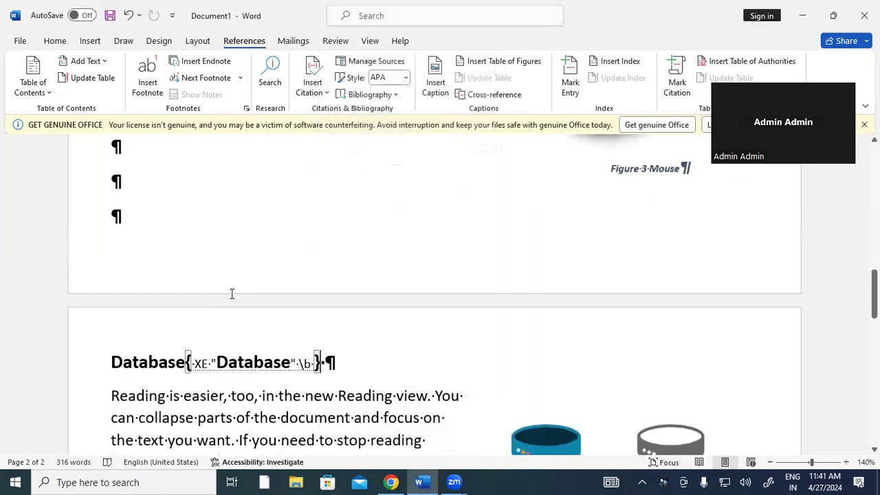
pyautogui.scroll(3, 230, 295)
# Step: Add two empty paragraphs below the table of figures at the end of page 2
pyautogui.scroll(2, 123, 313)
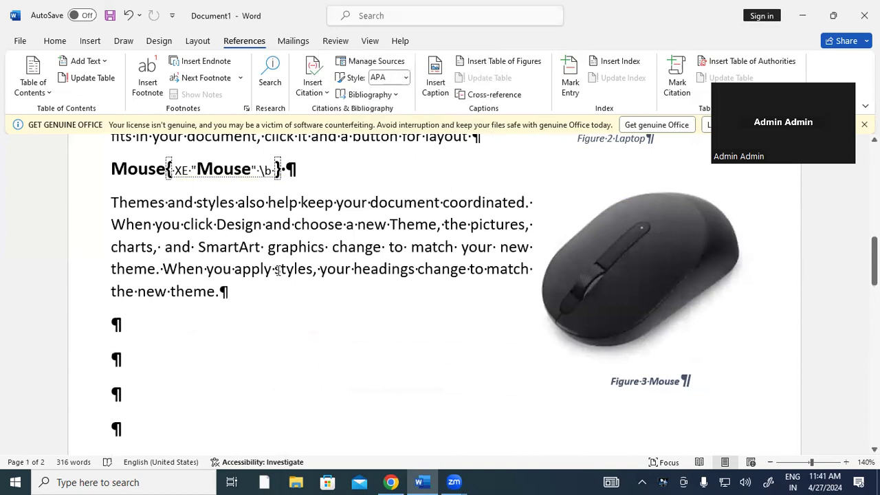
pyautogui.scroll(-2, 280, 222)
pyautogui.scroll(-2, 280, 221)
pyautogui.scroll(-3, 280, 222)
pyautogui.scroll(-1, 280, 222)
pyautogui.scroll(-1, 280, 221)
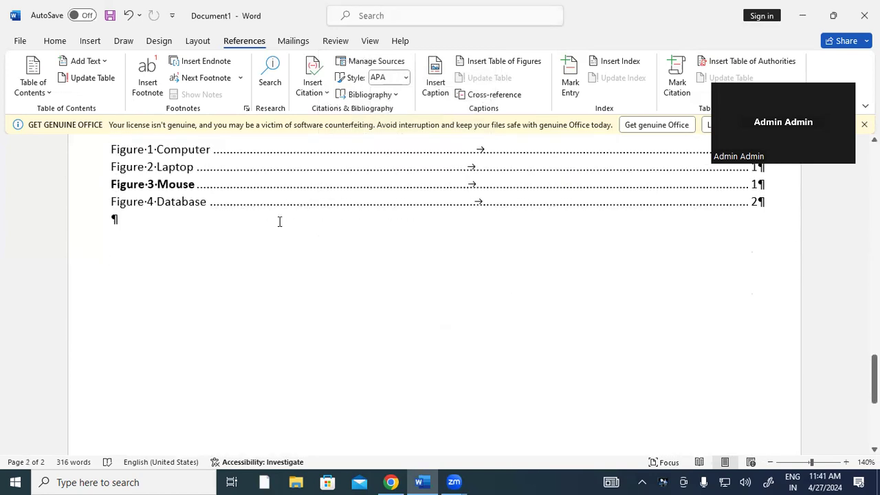
pyautogui.scroll(-2, 280, 221)
pyautogui.scroll(-2, 280, 222)
pyautogui.scroll(-2, 280, 222)
pyautogui.scroll(2, 280, 221)
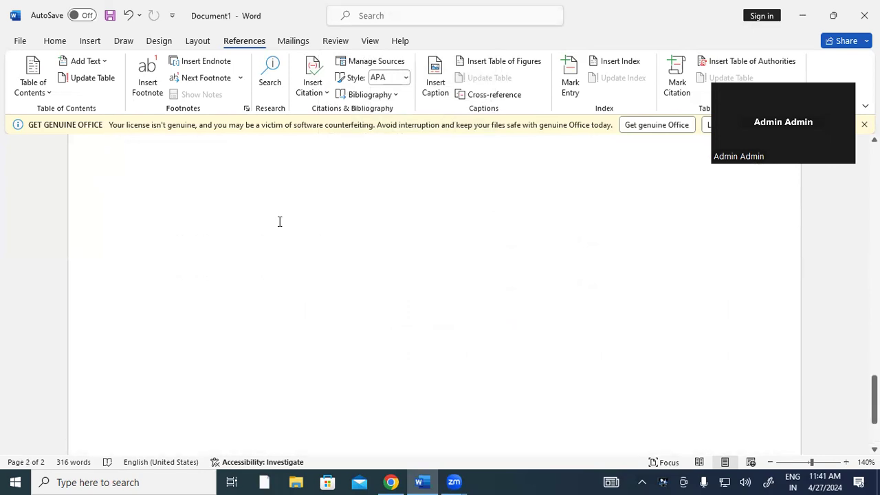
pyautogui.scroll(-1, 279, 222)
pyautogui.scroll(1, 151, 202)
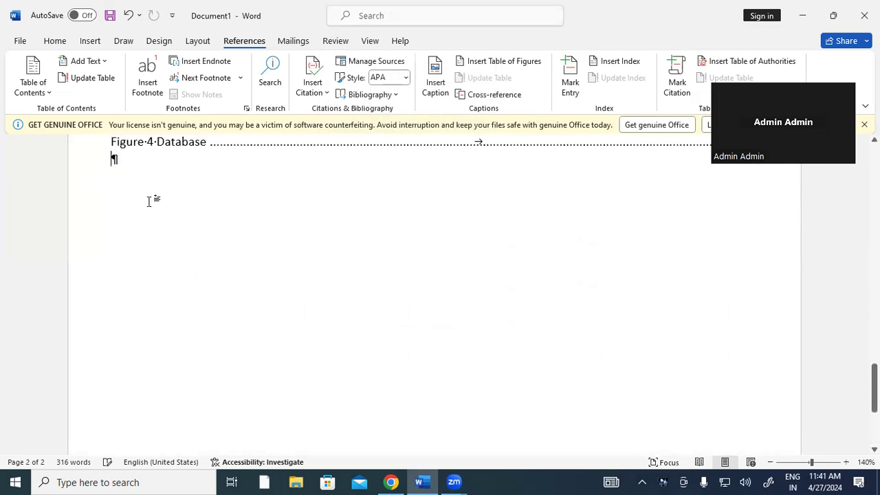
pyautogui.press('Return')
pyautogui.press('Return')
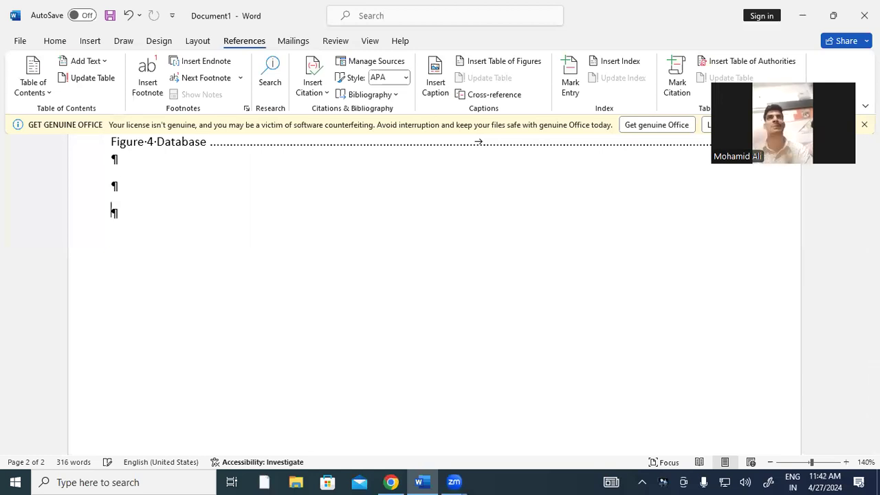
pyautogui.press('Return')
pyautogui.press('Return')
pyautogui.scroll(-1, 150, 200)
pyautogui.scroll(-2, 138, 186)
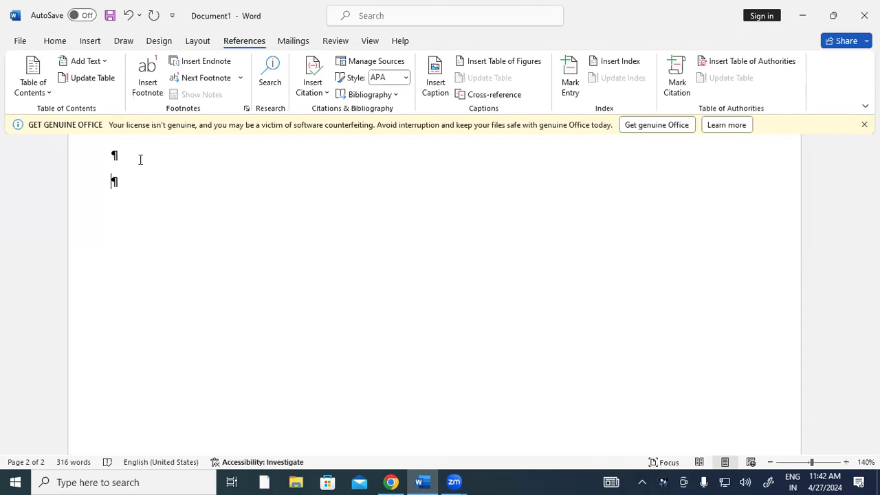
pyautogui.click(55, 41)
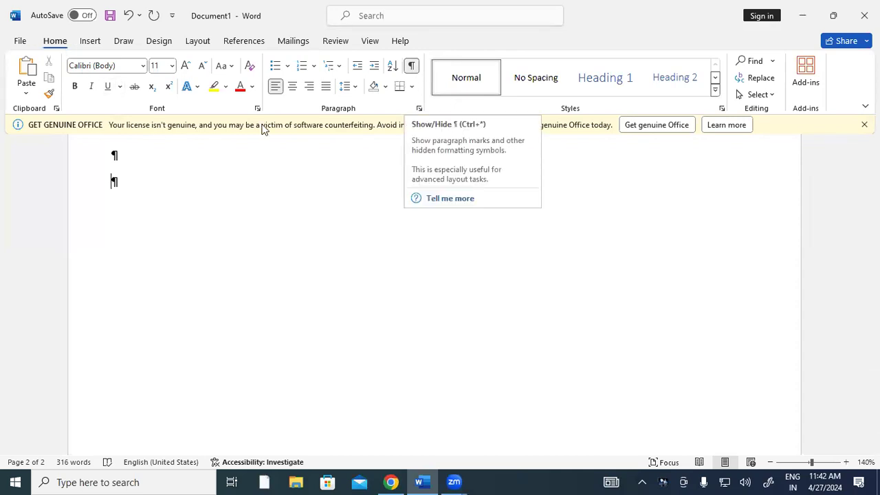
# Step: Turn off Show/Hide ¶ and scroll through the document to review it without formatting marks
pyautogui.click(413, 65)
pyautogui.scroll(4, 273, 201)
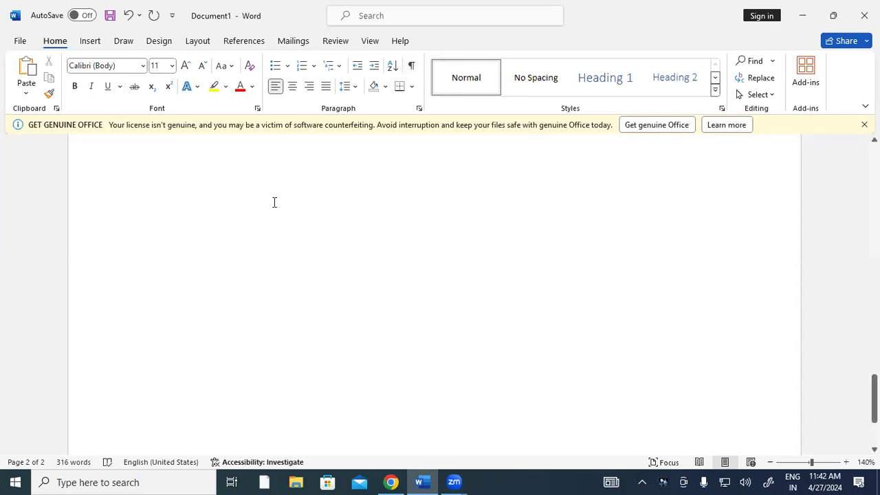
pyautogui.scroll(3, 275, 202)
pyautogui.scroll(2, 275, 202)
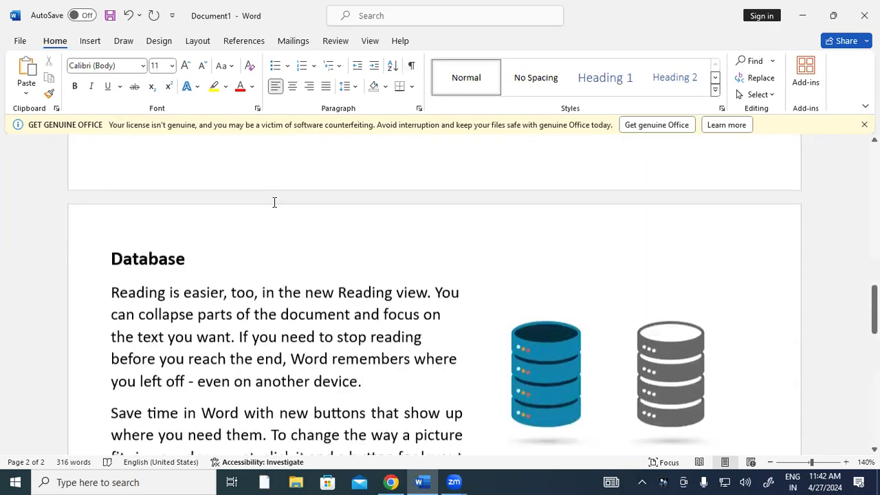
pyautogui.scroll(2, 274, 203)
pyautogui.scroll(3, 274, 203)
pyautogui.scroll(2, 274, 202)
pyautogui.scroll(2, 275, 202)
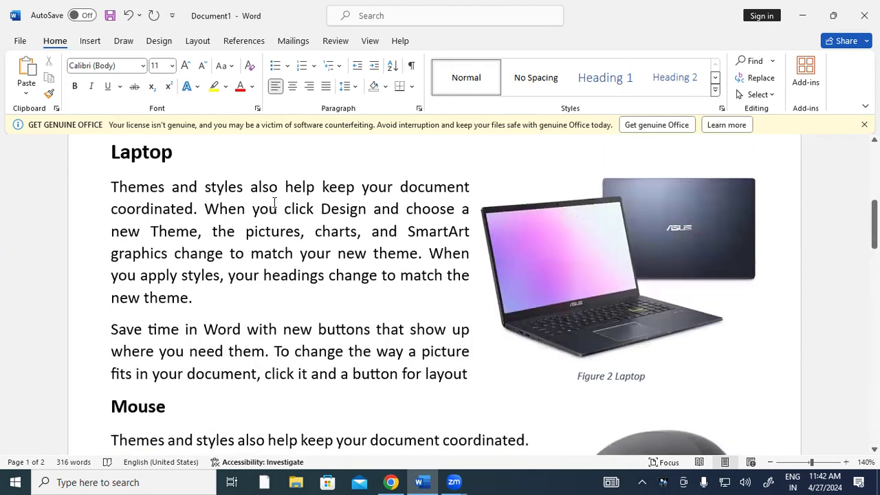
pyautogui.scroll(-3, 274, 203)
pyautogui.scroll(-2, 275, 203)
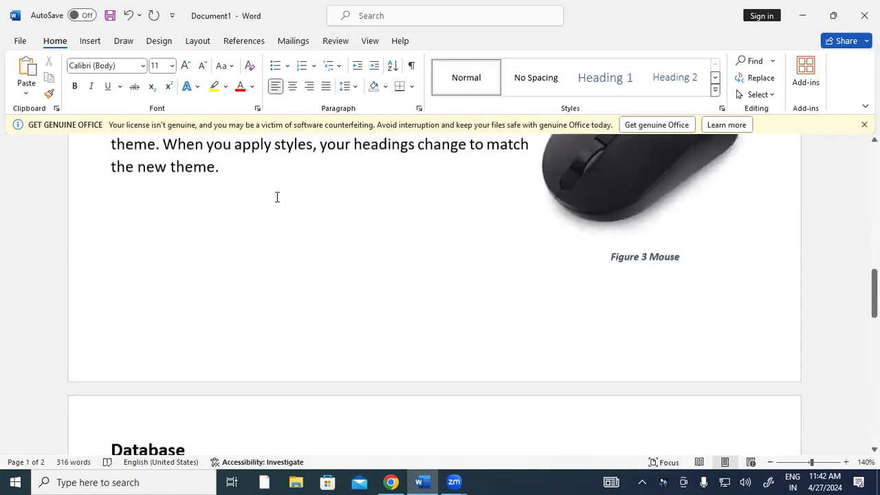
pyautogui.scroll(-2, 274, 202)
pyautogui.scroll(-3, 277, 197)
pyautogui.scroll(-3, 278, 197)
pyautogui.scroll(-1, 275, 197)
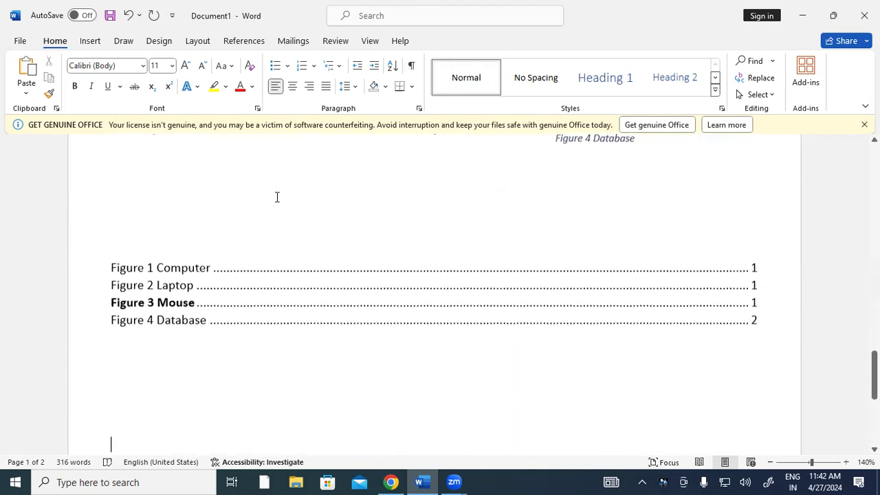
pyautogui.scroll(-3, 275, 197)
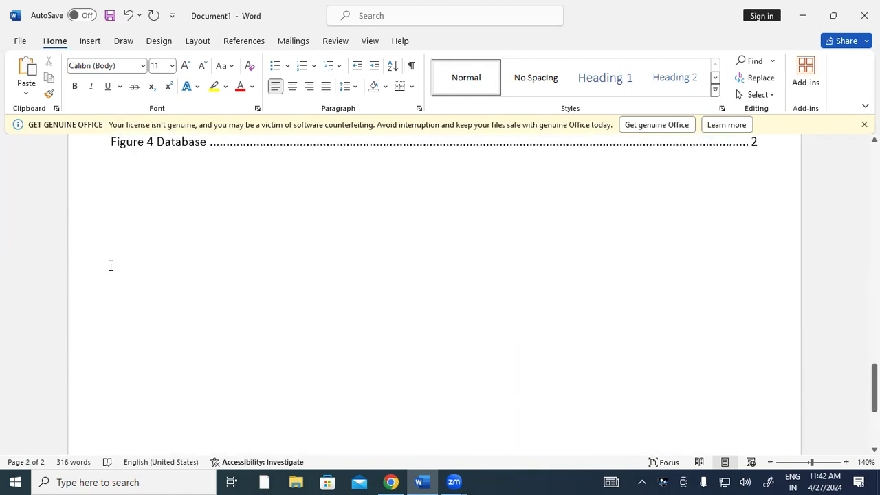
# Step: Insert a one-column index listing Computer, Database, Laptop and Mouse with bold page numbers
pyautogui.click(249, 42)
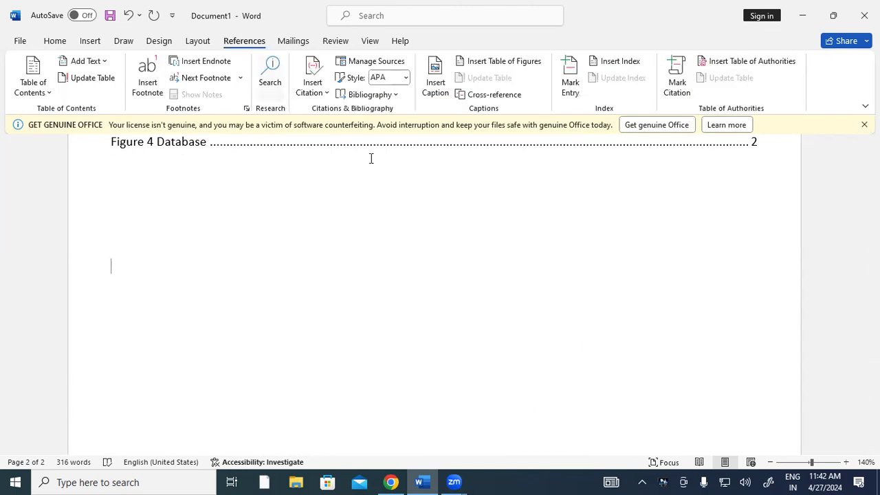
pyautogui.click(605, 67)
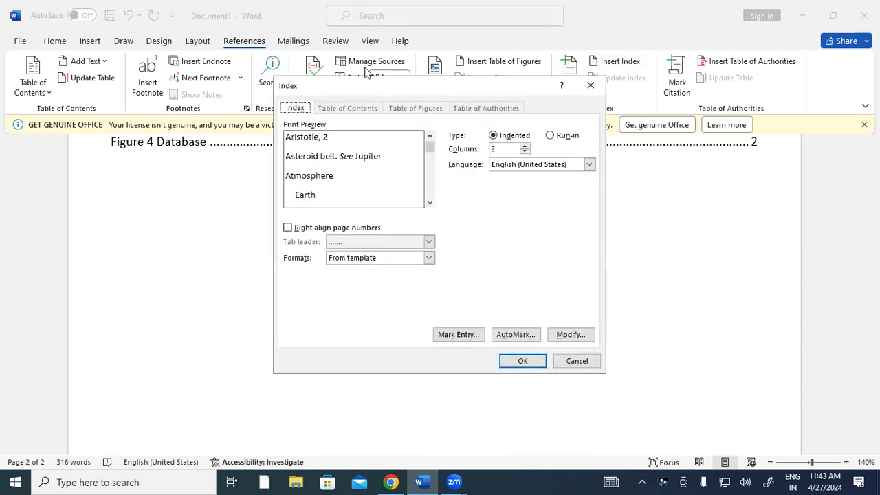
pyautogui.moveTo(399, 81); pyautogui.dragTo(333, 24)
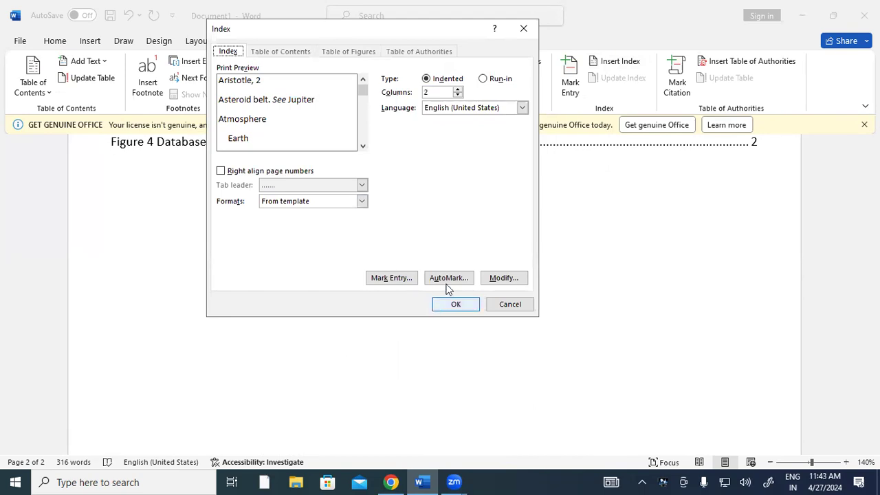
pyautogui.click(458, 95)
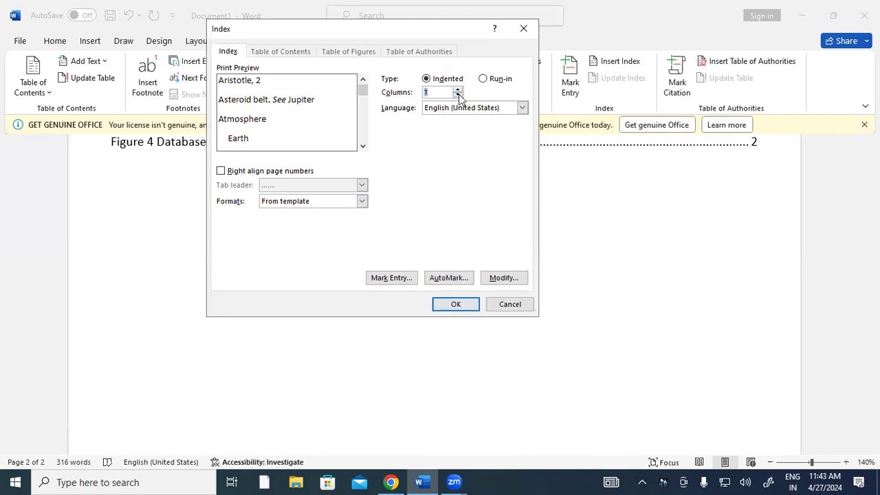
pyautogui.click(454, 305)
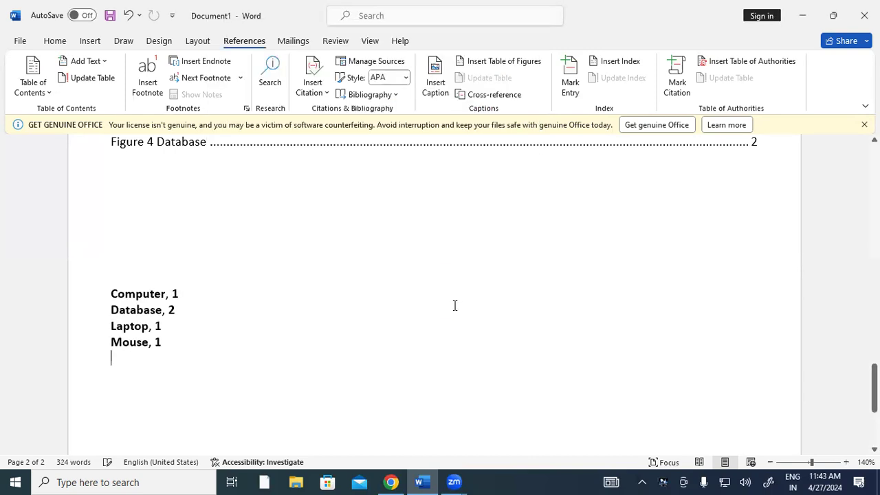
# Step: Select the whole index and update it to show Computer 1, Database 2, Laptop 1, Mouse 1
pyautogui.scroll(-3, 388, 254)
pyautogui.scroll(3, 387, 254)
pyautogui.scroll(-1, 215, 289)
pyautogui.scroll(-3, 215, 290)
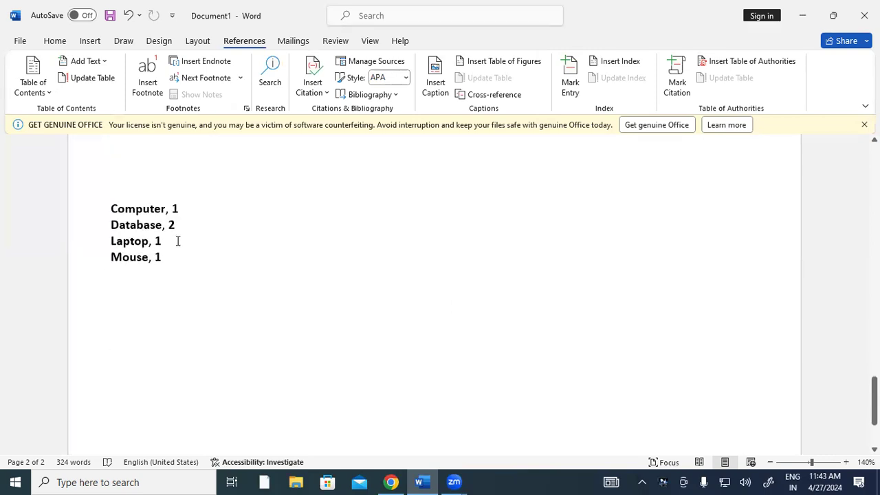
pyautogui.click(174, 210)
pyautogui.hotkey('ctrl', 'a')
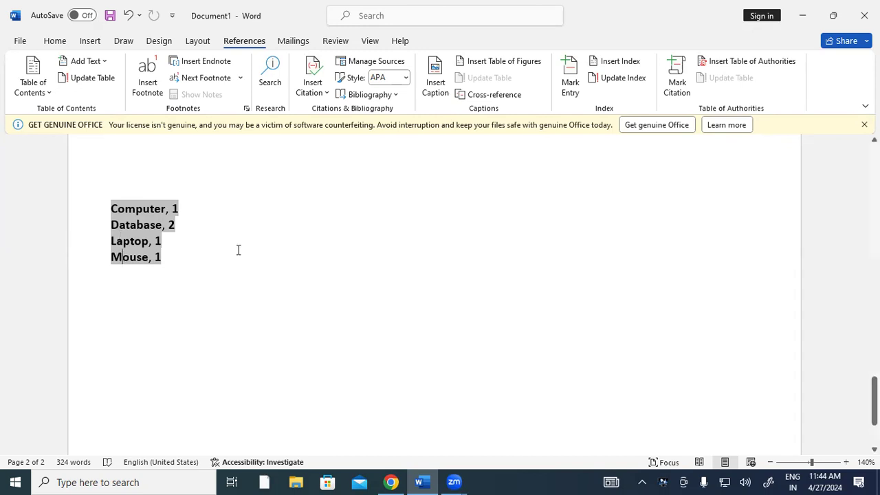
pyautogui.click(619, 80)
# Step: Scroll up to the Laptop section and select its first paragraph
pyautogui.scroll(-2, 30, 282)
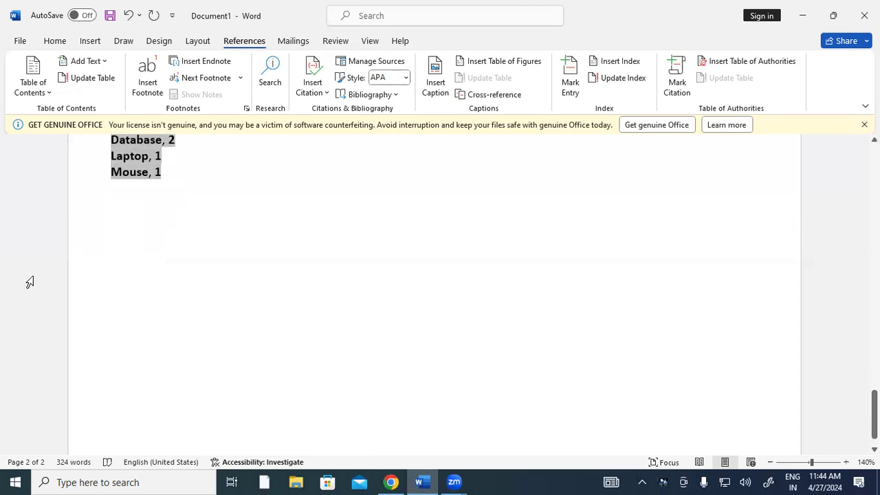
pyautogui.scroll(2, 30, 282)
pyautogui.scroll(-3, 29, 282)
pyautogui.scroll(3, 29, 282)
pyautogui.scroll(2, 30, 282)
pyautogui.scroll(2, 30, 282)
pyautogui.scroll(3, 30, 282)
pyautogui.scroll(1, 30, 282)
pyautogui.scroll(3, 30, 282)
pyautogui.scroll(4, 29, 282)
pyautogui.scroll(5, 29, 282)
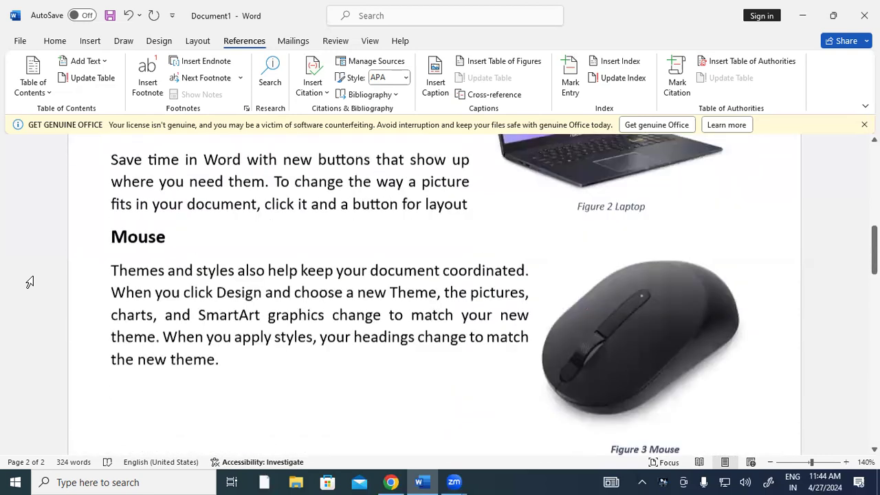
pyautogui.scroll(2, 311, 206)
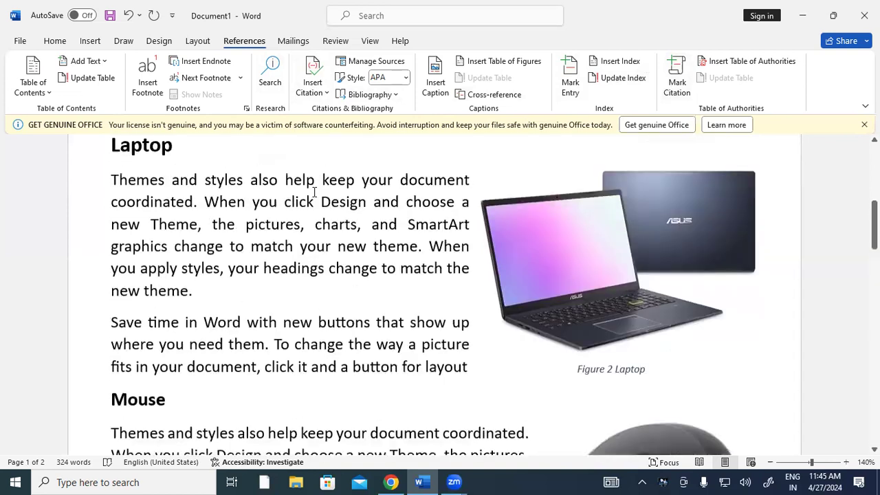
pyautogui.moveTo(192, 307)
pyautogui.mouseDown()
pyautogui.moveTo(101, 195)
pyautogui.moveTo(118, 213)
pyautogui.mouseUp()
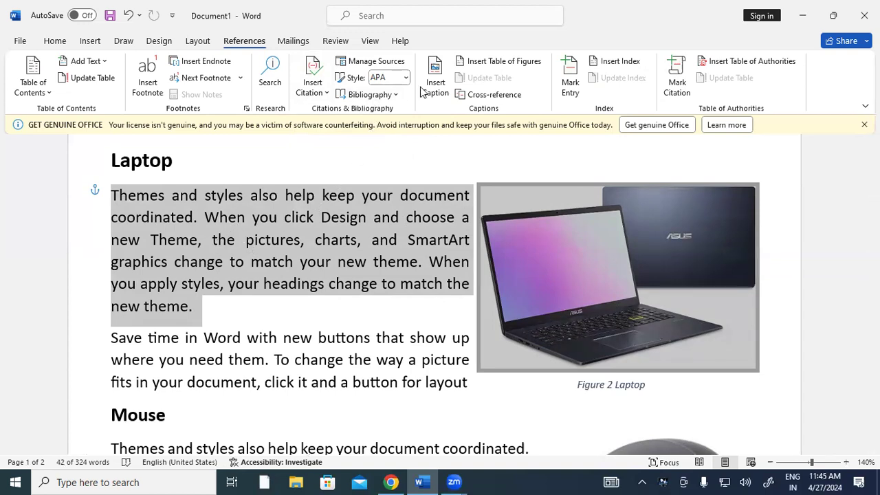
# Step: Create a 2024 book source 'Computer Mastery' with its author and cite it in the Laptop paragraph
pyautogui.click(315, 82)
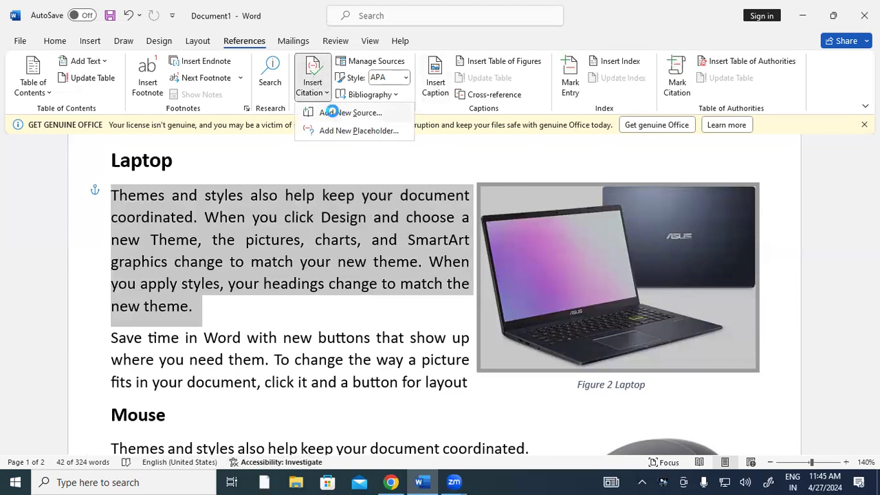
pyautogui.click(331, 113)
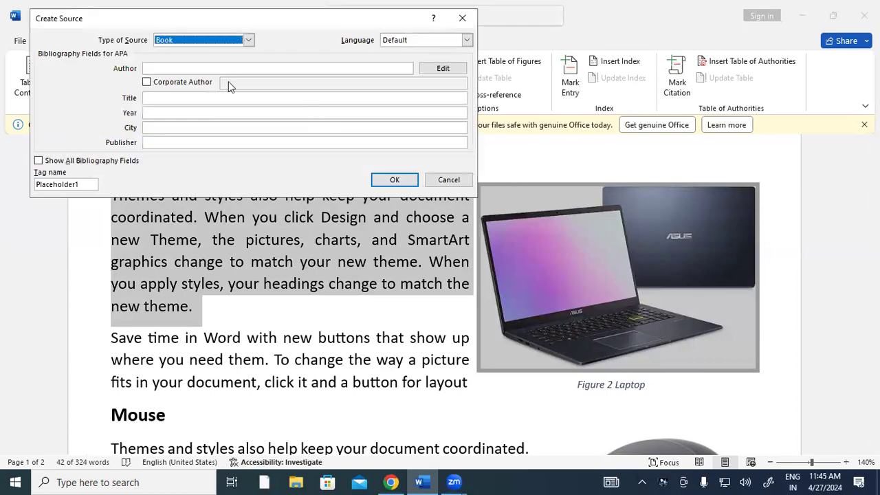
pyautogui.click(162, 68)
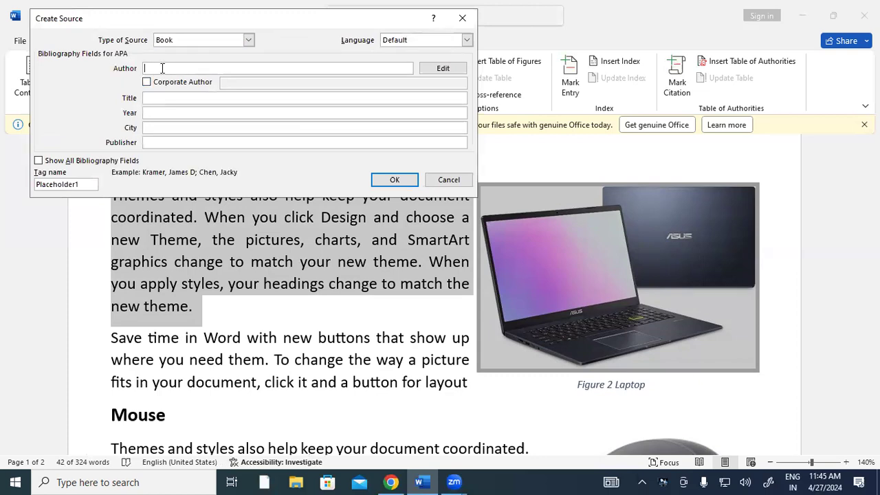
pyautogui.write('PK')
pyautogui.write('Gupta')
pyautogui.click(152, 98)
pyautogui.write('Computer')
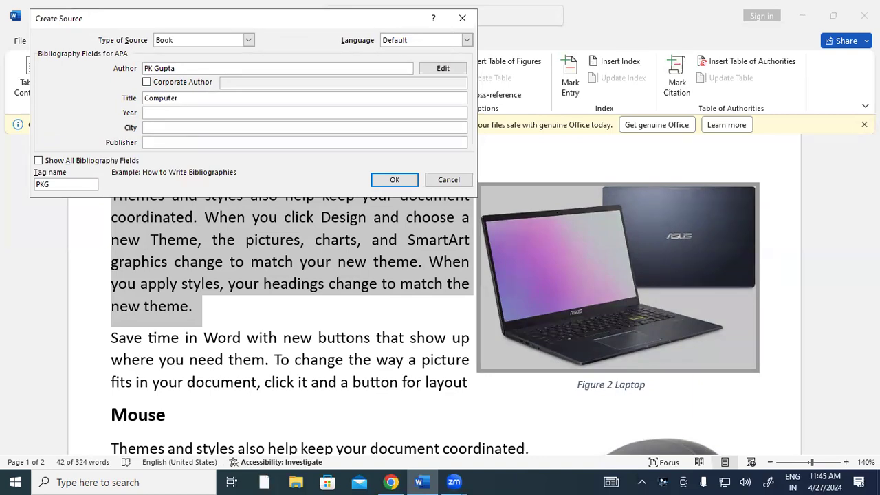
pyautogui.write(' Mastery')
pyautogui.click(156, 113)
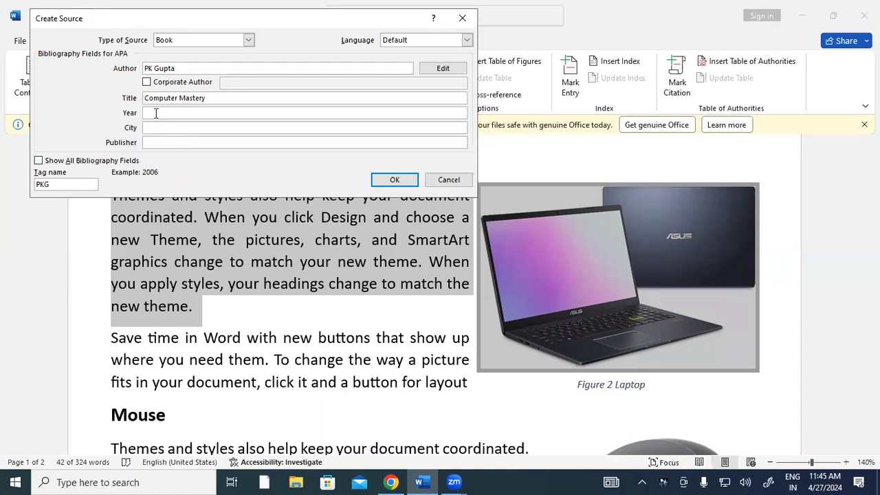
pyautogui.write('2024')
pyautogui.click(157, 129)
pyautogui.click(389, 182)
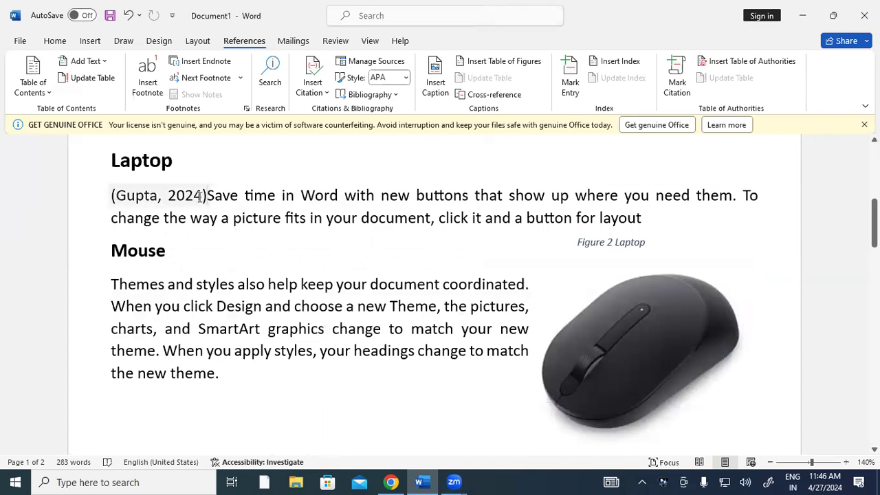
# Step: Scroll down and select the paragraph in the Database section on page 2
pyautogui.scroll(-1, 214, 258)
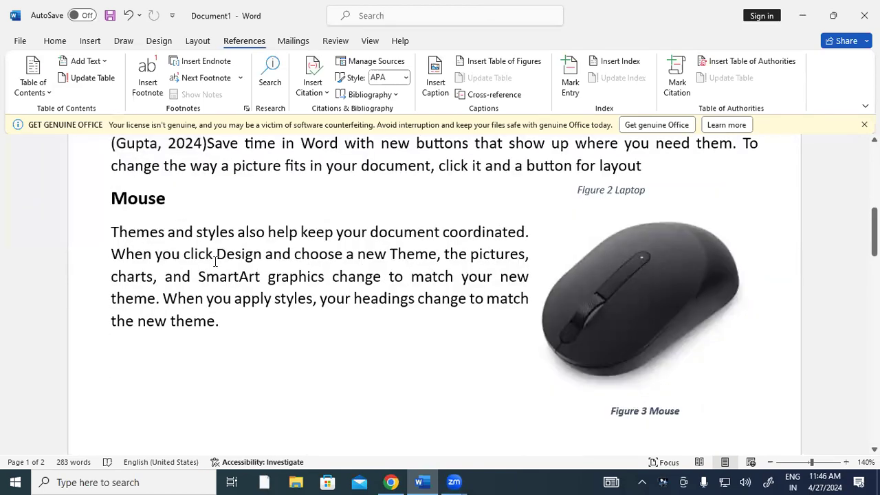
pyautogui.scroll(-3, 214, 258)
pyautogui.scroll(-3, 215, 262)
pyautogui.scroll(-3, 215, 262)
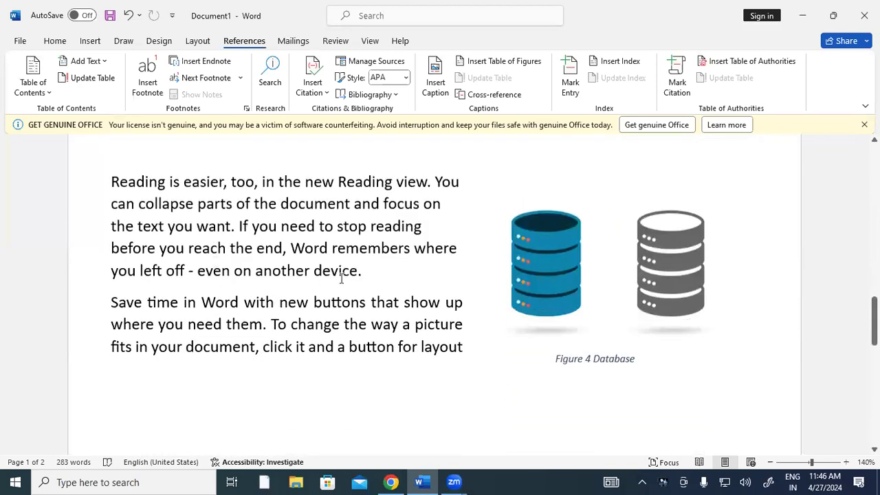
pyautogui.moveTo(363, 271)
pyautogui.mouseDown()
pyautogui.moveTo(178, 236)
pyautogui.moveTo(114, 179)
pyautogui.mouseUp()
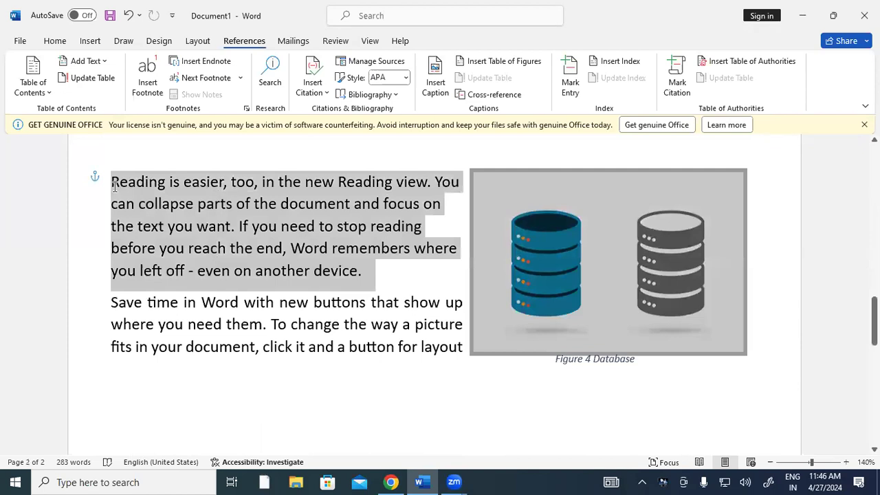
# Step: Create a 2023 book source titled 'DBMS' with its author and insert its citation
pyautogui.click(312, 83)
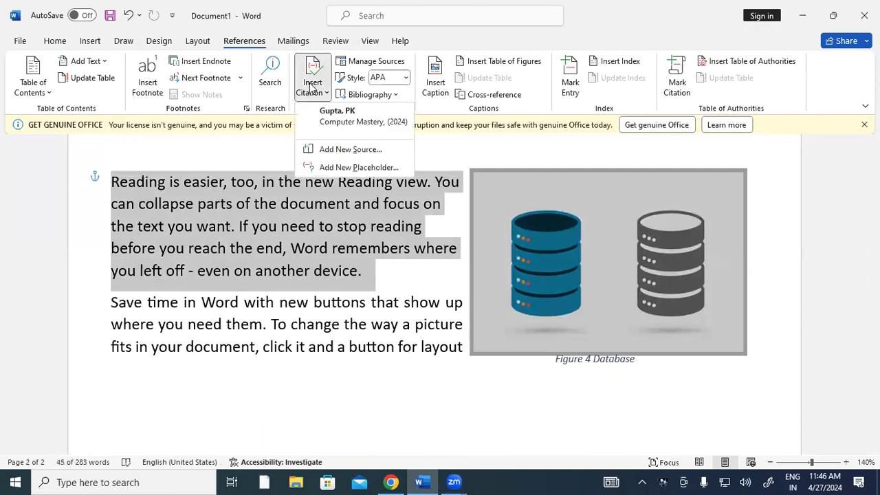
pyautogui.click(324, 156)
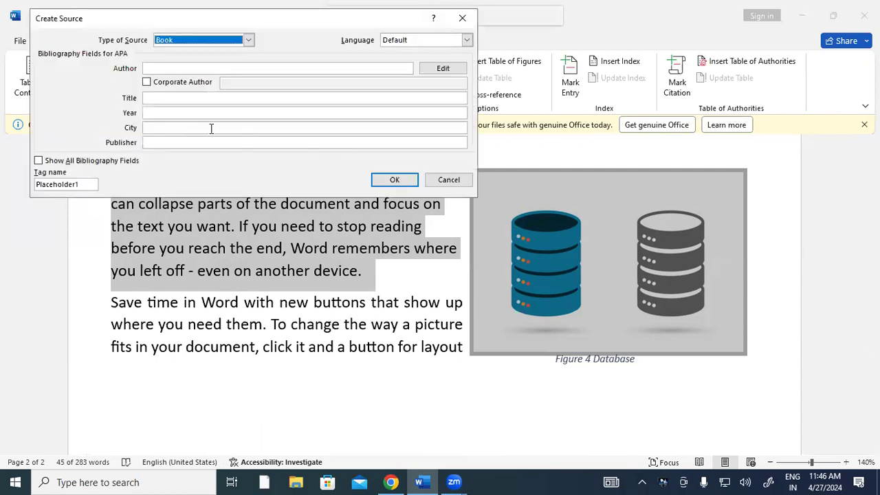
pyautogui.click(166, 68)
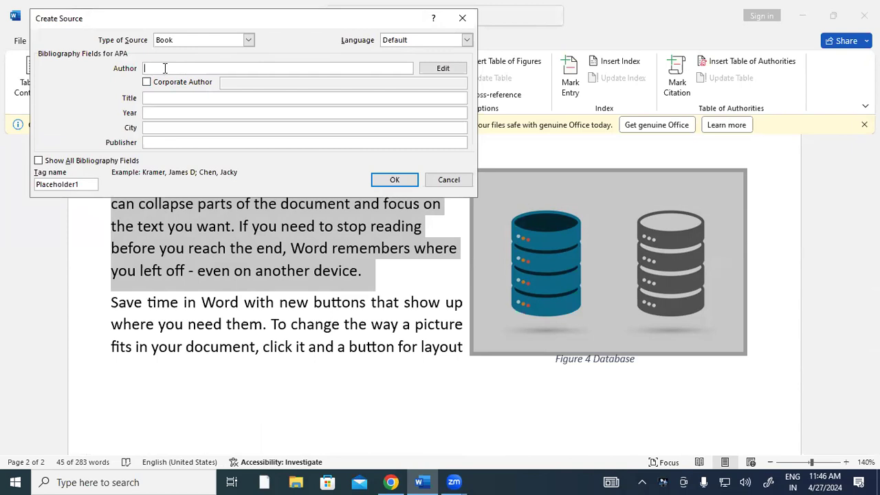
pyautogui.write('DK ')
pyautogui.write('Agrawal')
pyautogui.click(158, 98)
pyautogui.write('D')
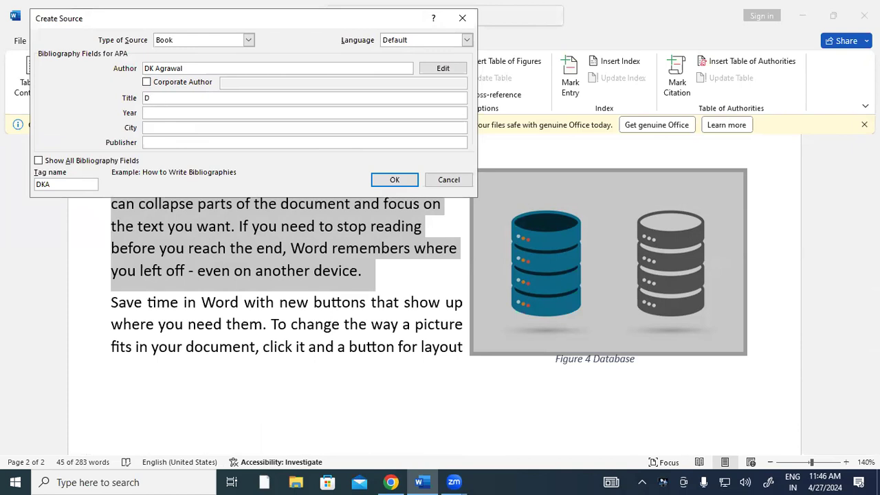
pyautogui.write('BMS')
pyautogui.click(172, 112)
pyautogui.write('2023')
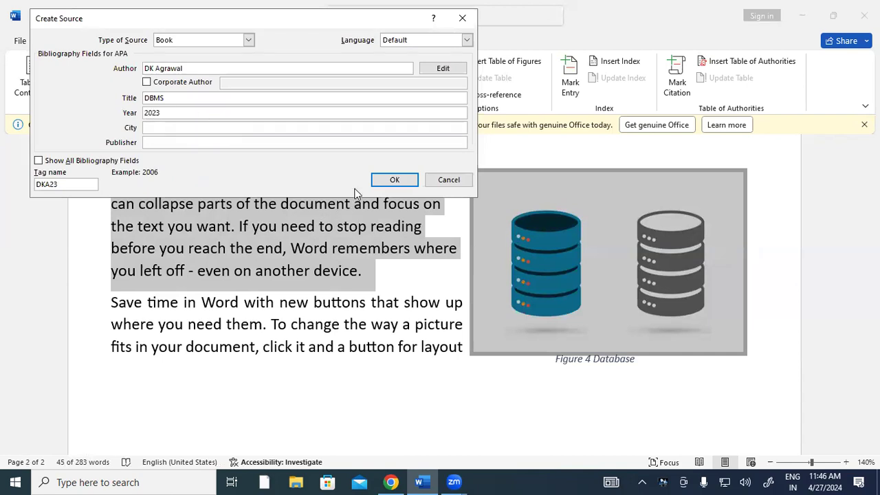
pyautogui.click(378, 183)
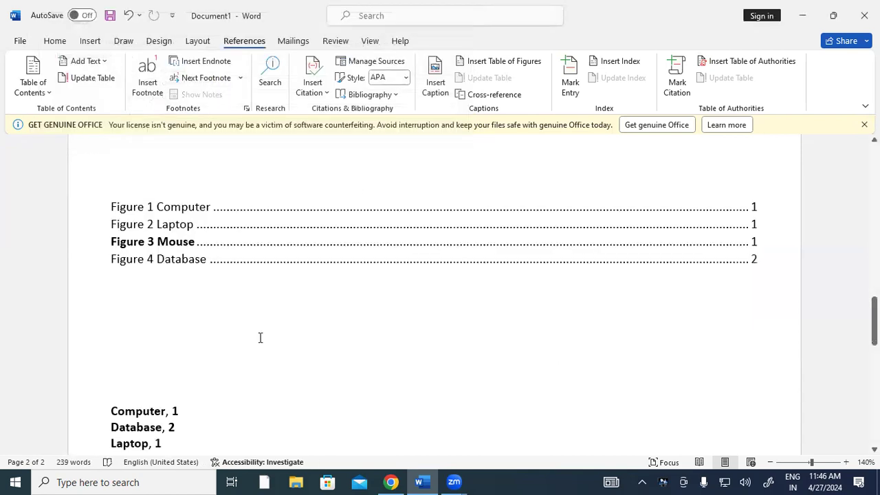
# Step: Add a blank line below the bold index list
pyautogui.scroll(3, 238, 310)
pyautogui.scroll(3, 238, 310)
pyautogui.scroll(2, 207, 310)
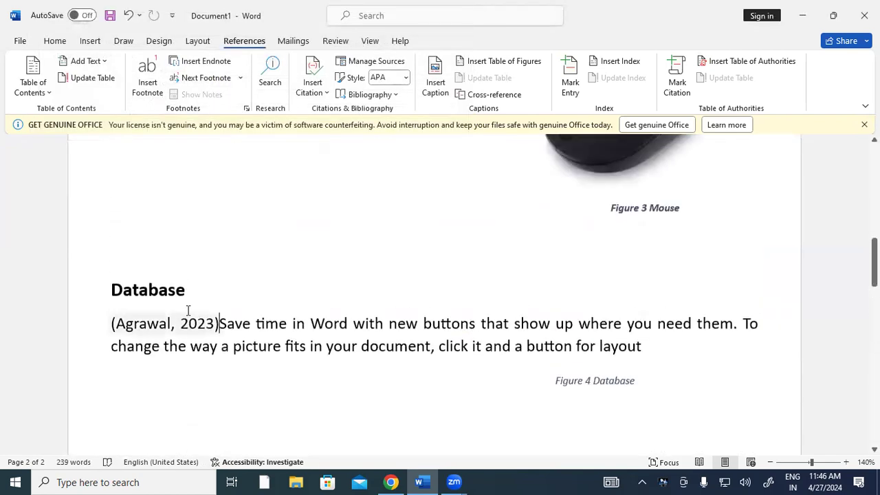
pyautogui.scroll(2, 185, 328)
pyautogui.scroll(1, 185, 328)
pyautogui.scroll(3, 185, 328)
pyautogui.scroll(1, 185, 309)
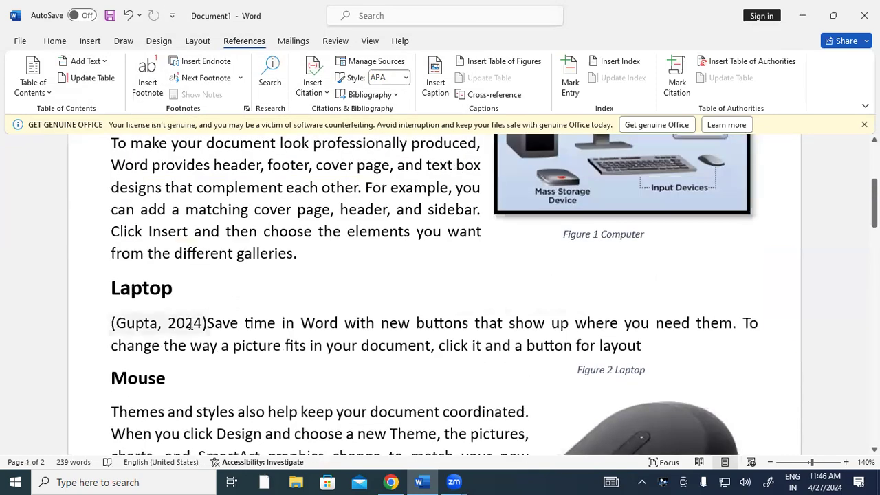
pyautogui.scroll(-2, 189, 324)
pyautogui.scroll(-3, 189, 323)
pyautogui.scroll(-5, 189, 324)
pyautogui.scroll(-4, 189, 325)
pyautogui.scroll(-4, 189, 325)
pyautogui.scroll(-4, 189, 324)
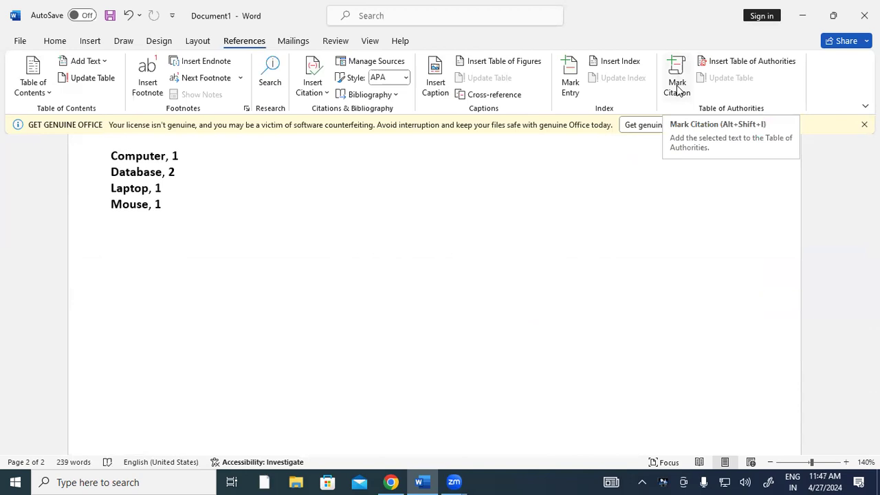
pyautogui.click(142, 268)
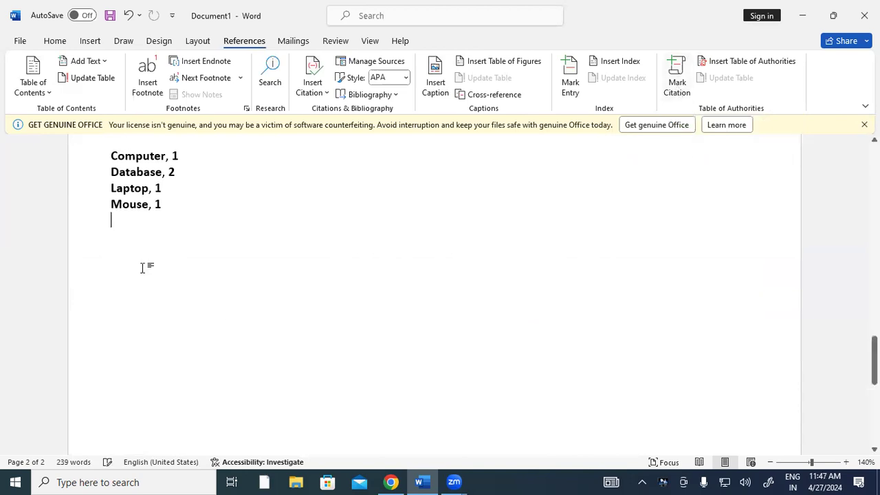
pyautogui.press('Return')
pyautogui.press('Return')
pyautogui.press('Return')
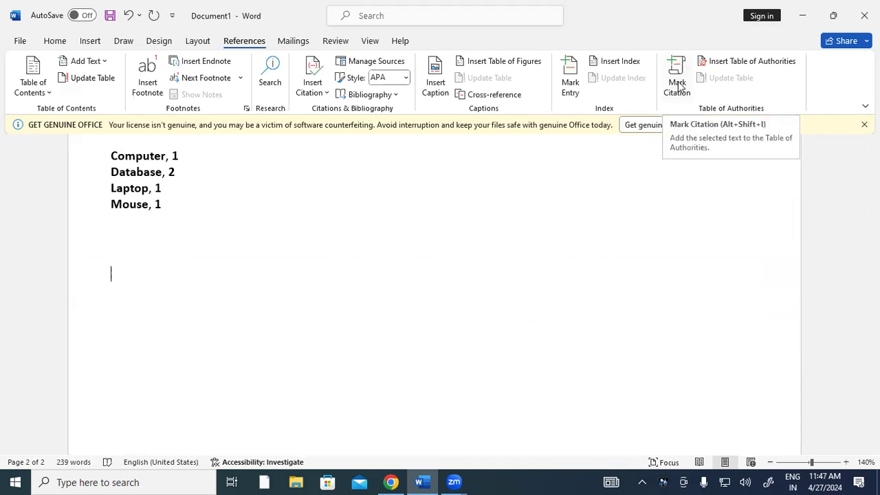
# Step: Select the whole Laptop paragraph, including its citation
pyautogui.scroll(1, 527, 151)
pyautogui.scroll(2, 522, 151)
pyautogui.scroll(2, 519, 151)
pyautogui.scroll(1, 514, 154)
pyautogui.scroll(2, 305, 273)
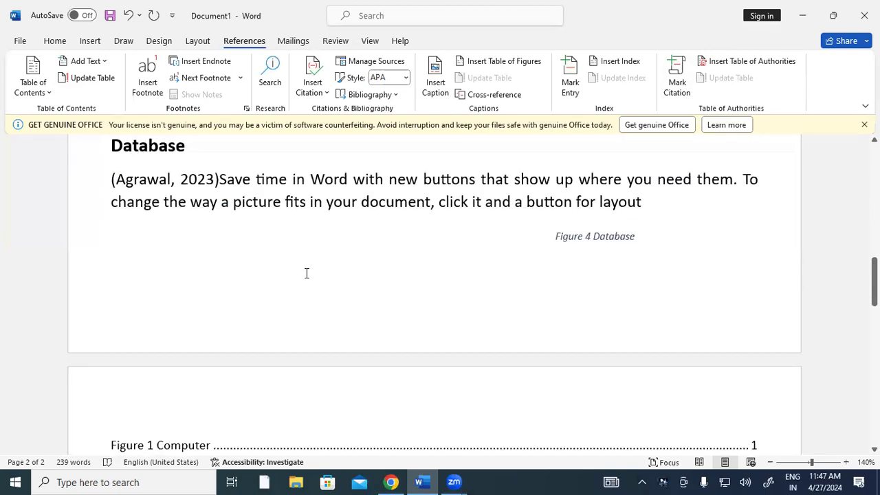
pyautogui.scroll(3, 305, 273)
pyautogui.scroll(2, 307, 271)
pyautogui.scroll(3, 306, 270)
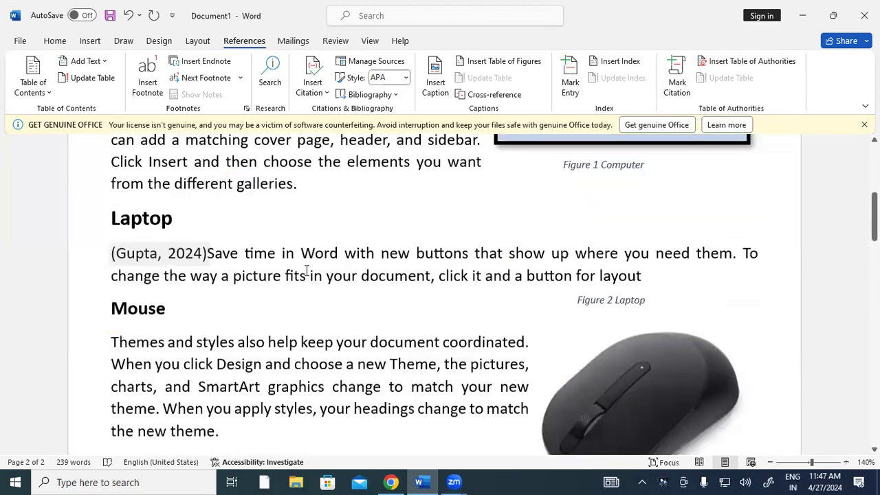
pyautogui.scroll(-2, 518, 270)
pyautogui.moveTo(614, 219); pyautogui.dragTo(103, 199)
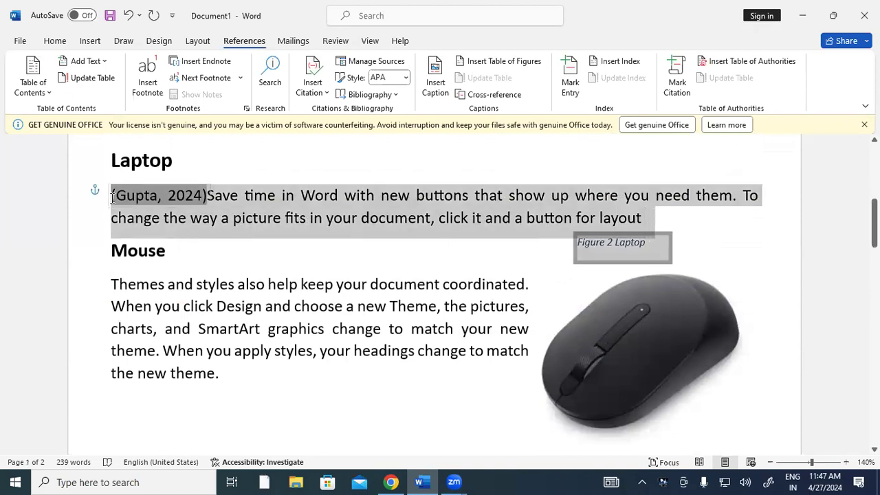
# Step: Mark the (Gupta, 2024) citation opening the Laptop paragraph as a Cases authority
pyautogui.click(676, 74)
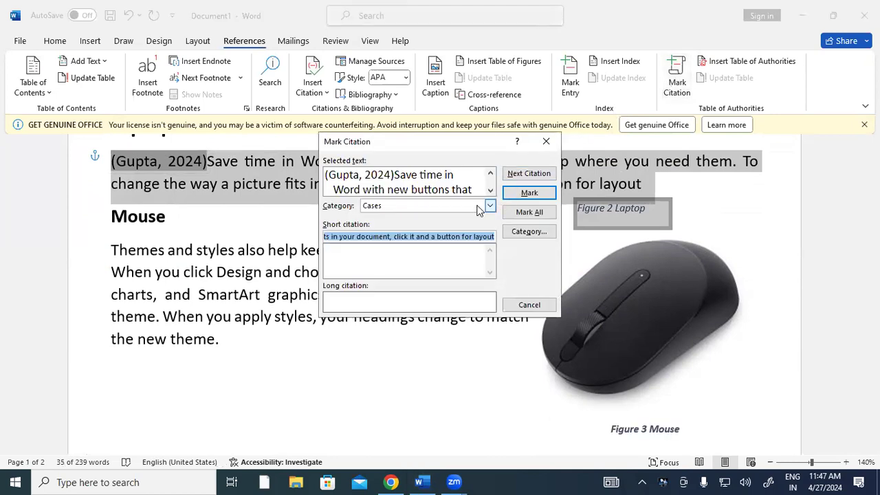
pyautogui.click(546, 141)
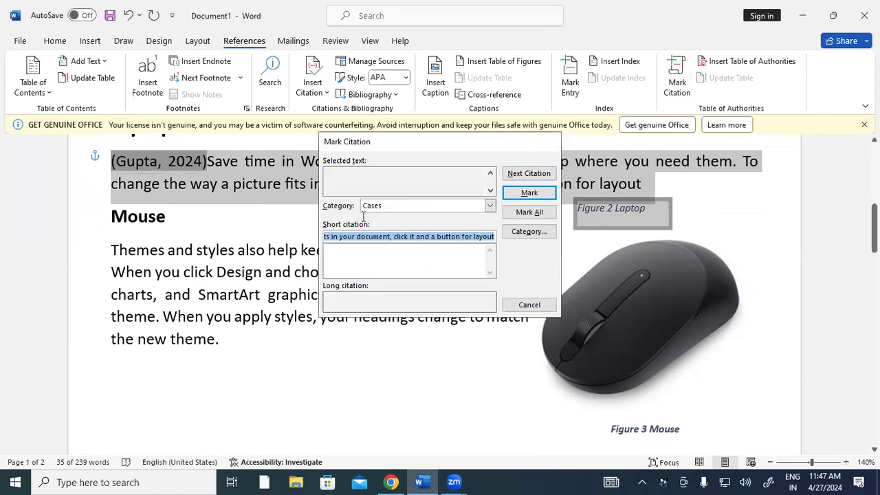
pyautogui.doubleClick(197, 161)
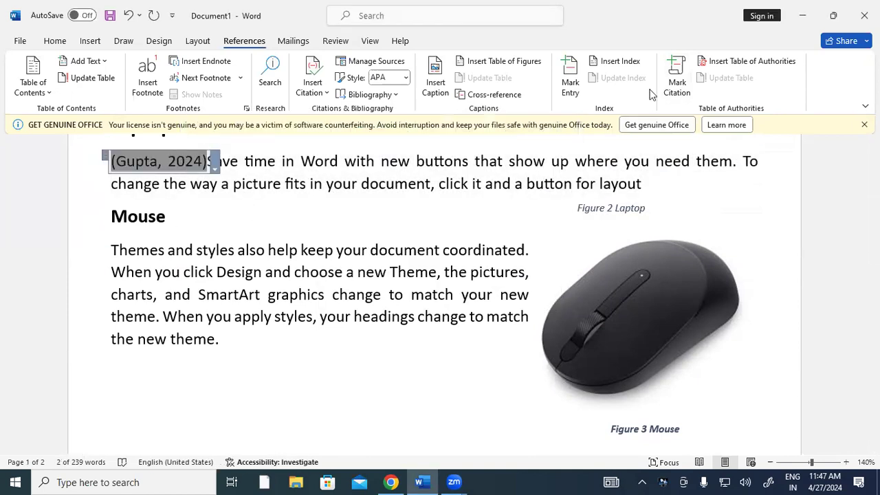
pyautogui.click(677, 79)
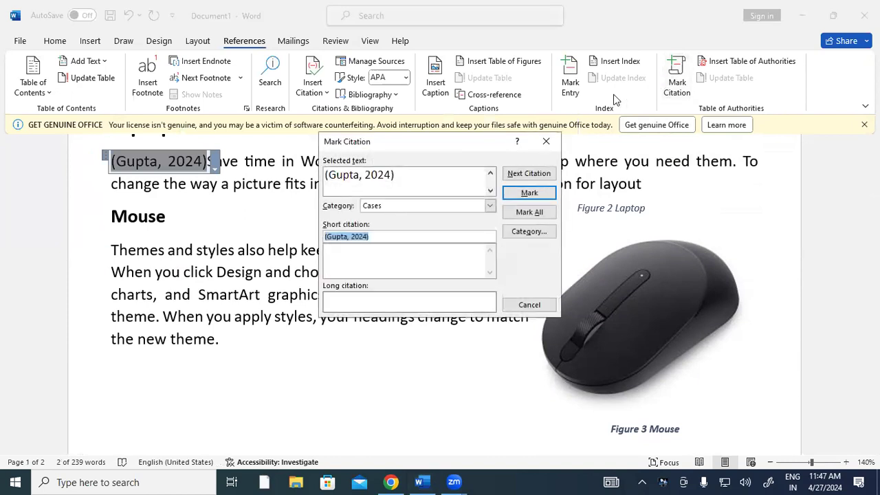
pyautogui.click(461, 128)
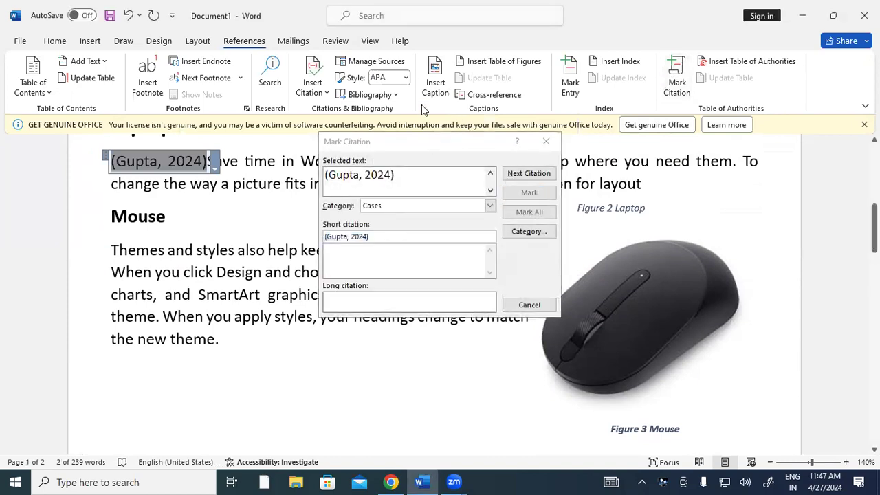
pyautogui.hotkey('alt', 'shift', 'i')
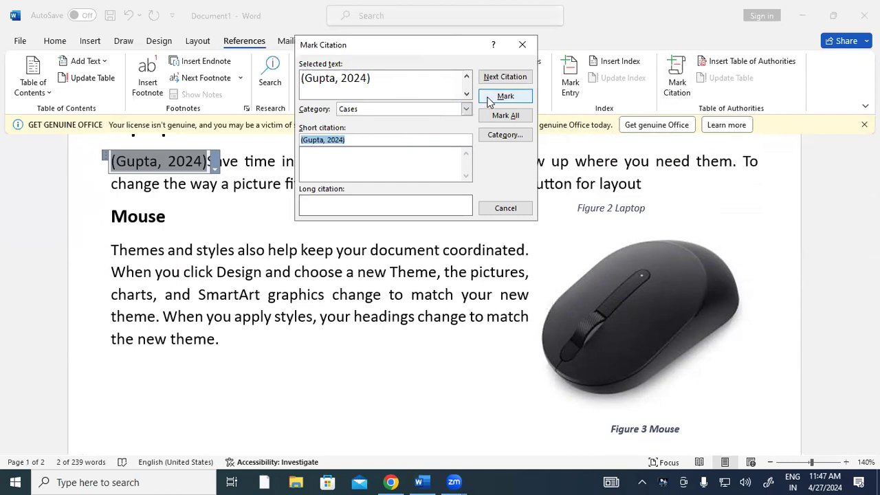
pyautogui.click(504, 96)
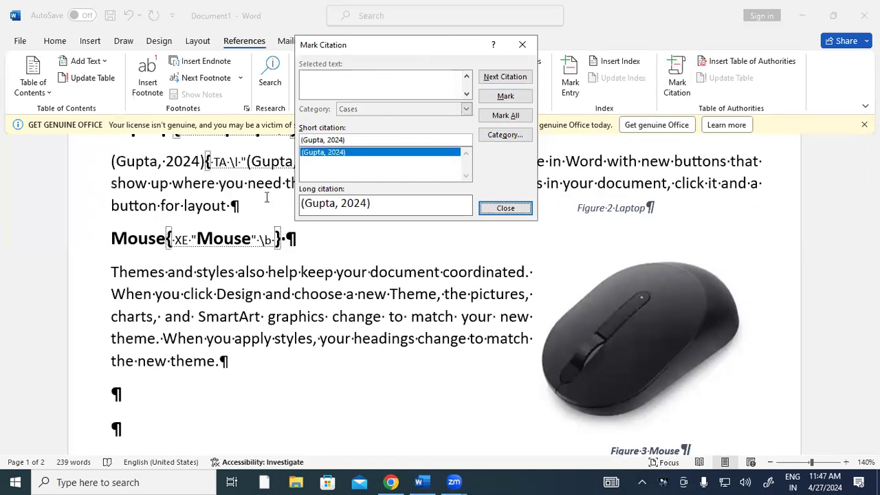
pyautogui.click(520, 208)
# Step: Mark the (Agrawal, 2023) citation in the Database paragraph as a Cases authority
pyautogui.scroll(-6, 337, 294)
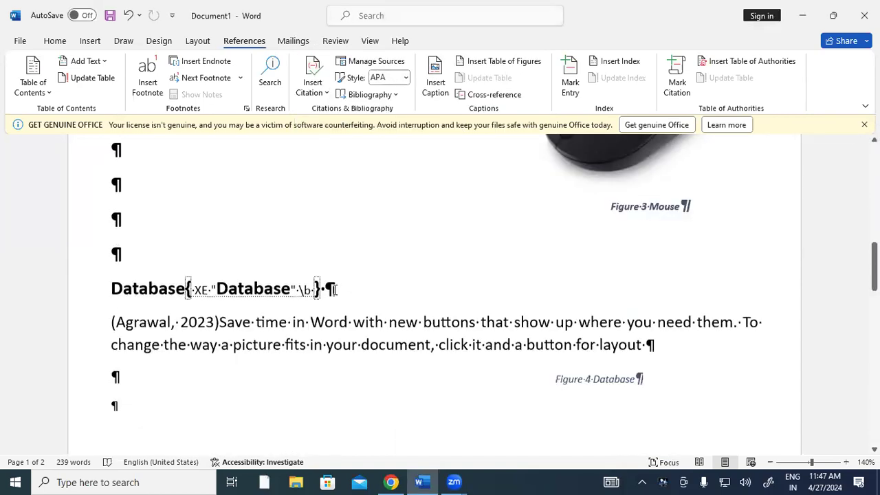
pyautogui.click(117, 268)
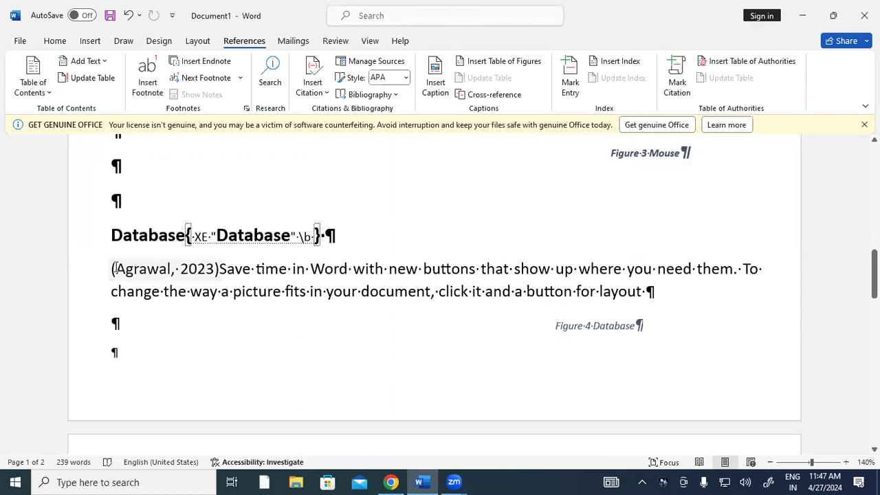
pyautogui.moveTo(113, 268); pyautogui.dragTo(158, 268)
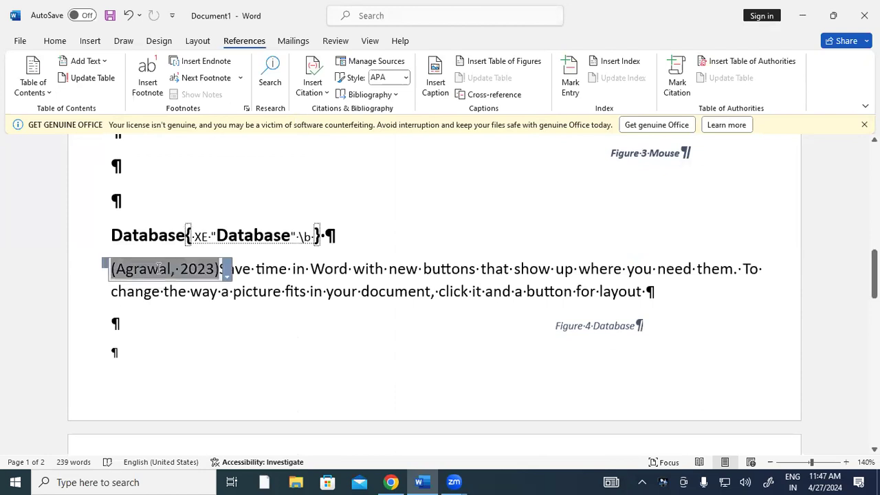
pyautogui.click(677, 81)
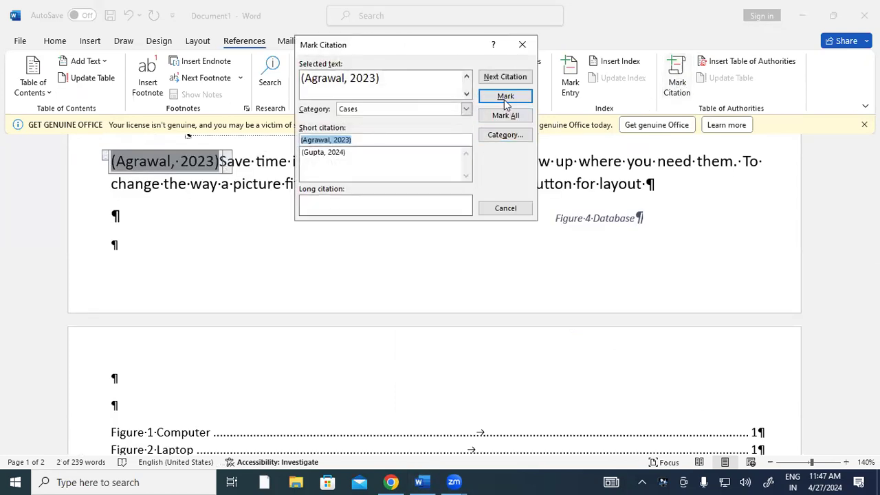
pyautogui.click(505, 96)
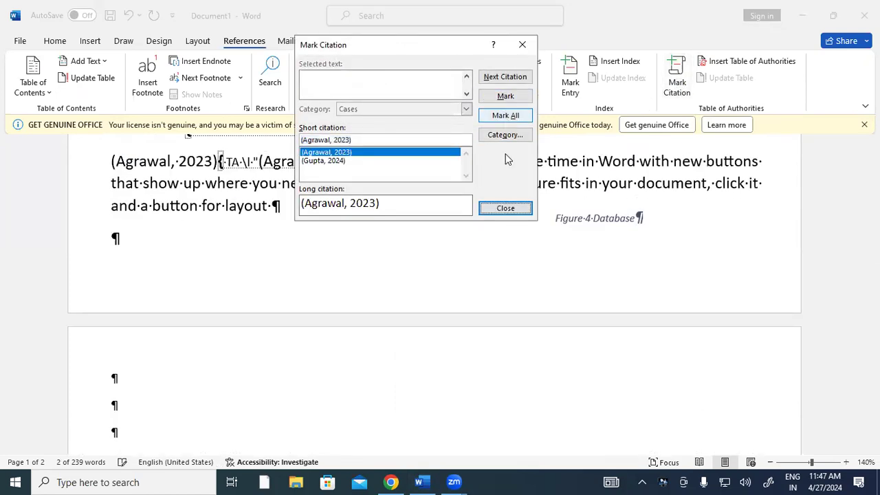
pyautogui.click(506, 208)
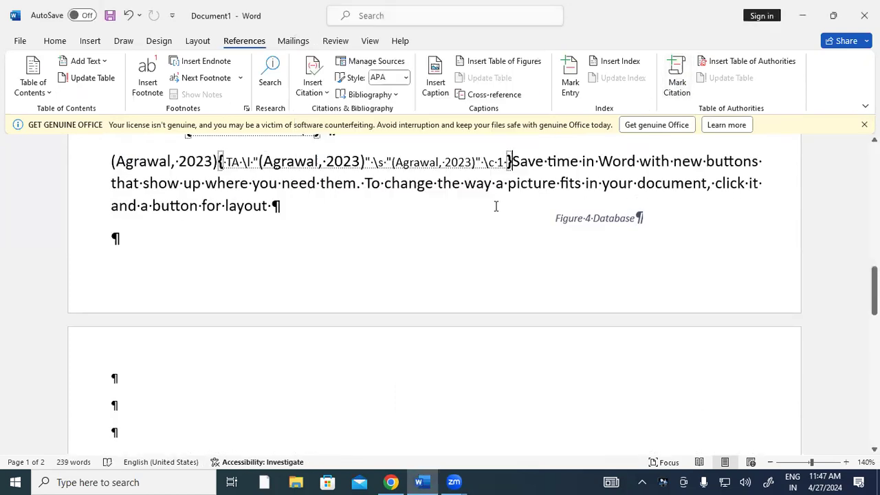
# Step: Hide formatting marks and add a blank line below the index
pyautogui.click(51, 42)
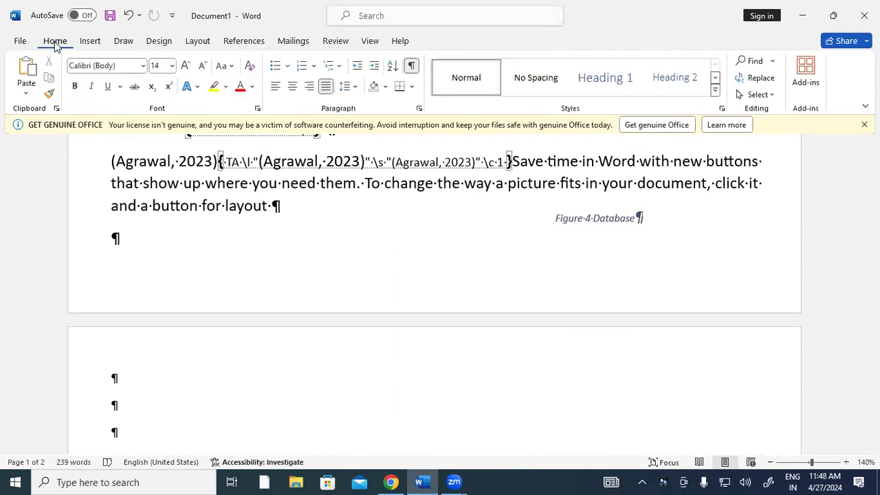
pyautogui.click(415, 67)
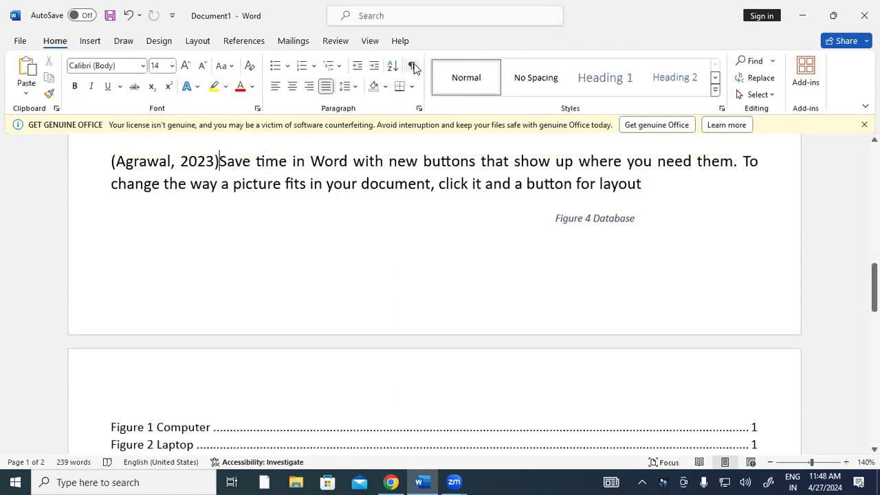
pyautogui.scroll(-4, 327, 236)
pyautogui.scroll(-3, 327, 234)
pyautogui.scroll(-2, 326, 226)
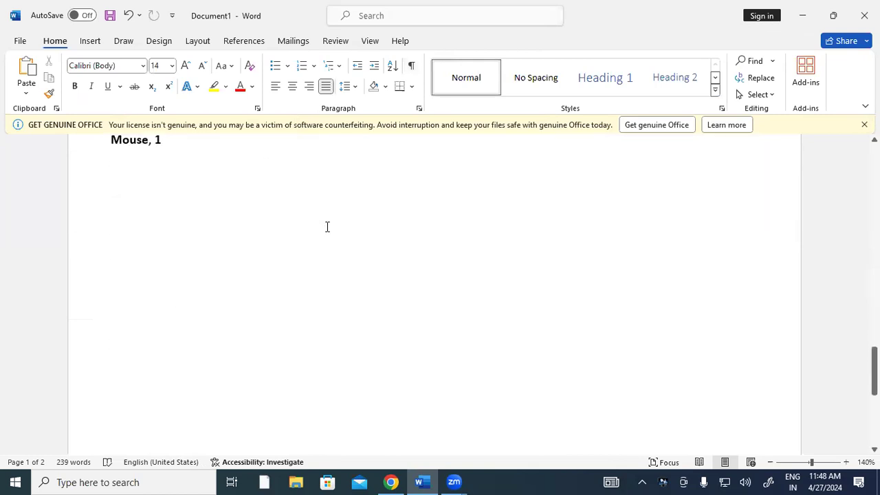
pyautogui.scroll(2, 179, 292)
pyautogui.click(132, 309)
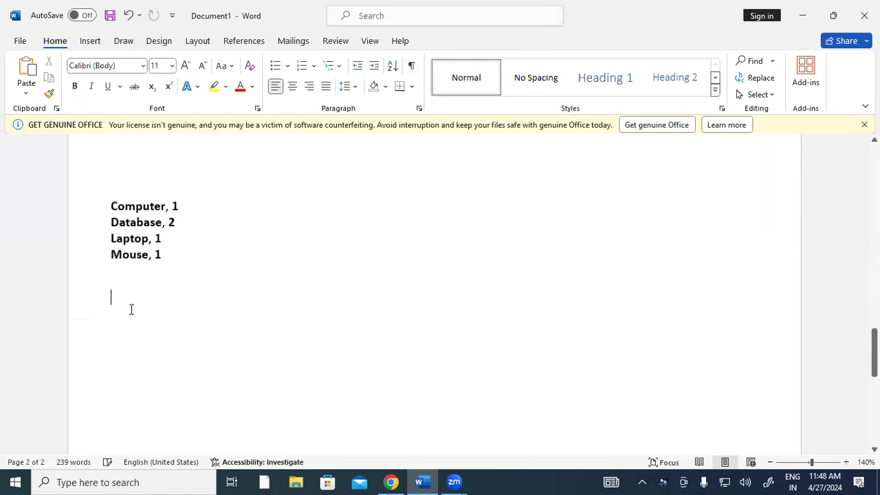
pyautogui.press('Return')
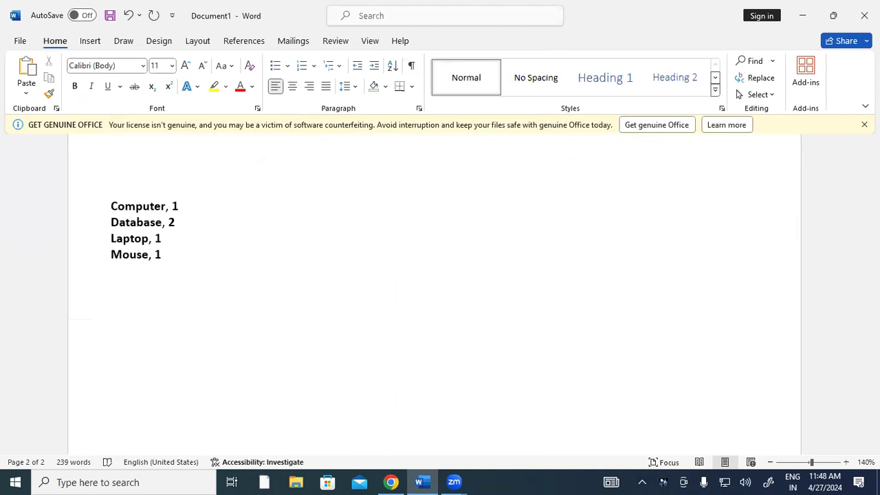
# Step: Insert a Table of Authorities listing the Cases (Agrawal, 2023) and (Gupta, 2024)
pyautogui.scroll(-2, 120, 289)
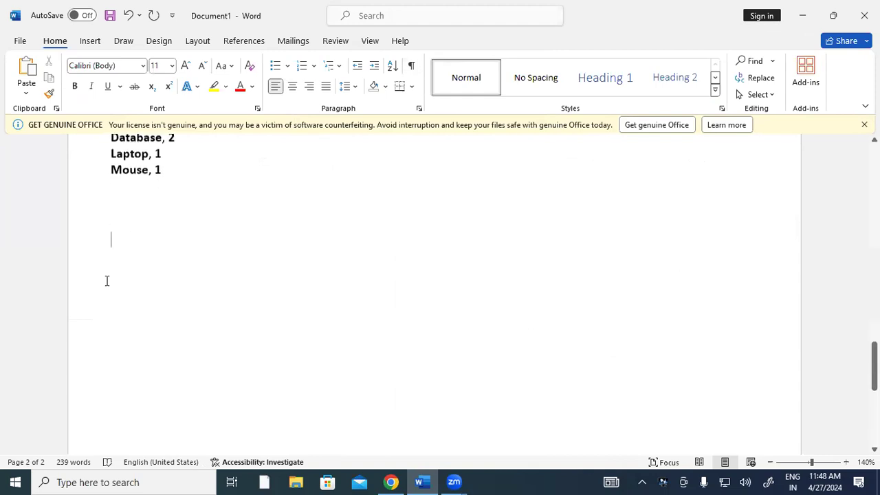
pyautogui.click(237, 42)
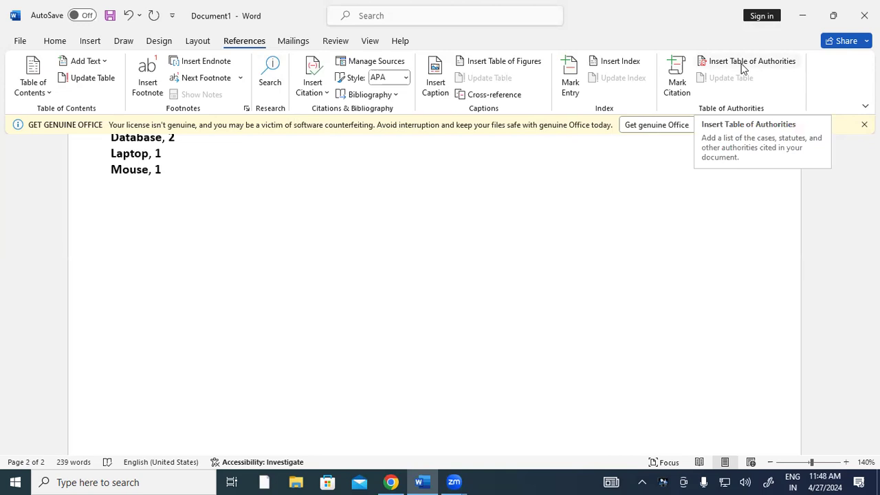
pyautogui.click(741, 63)
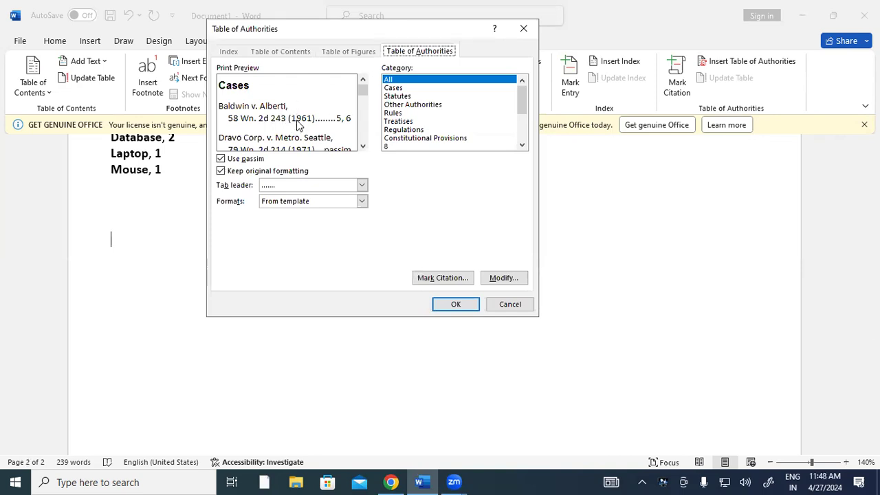
pyautogui.click(451, 307)
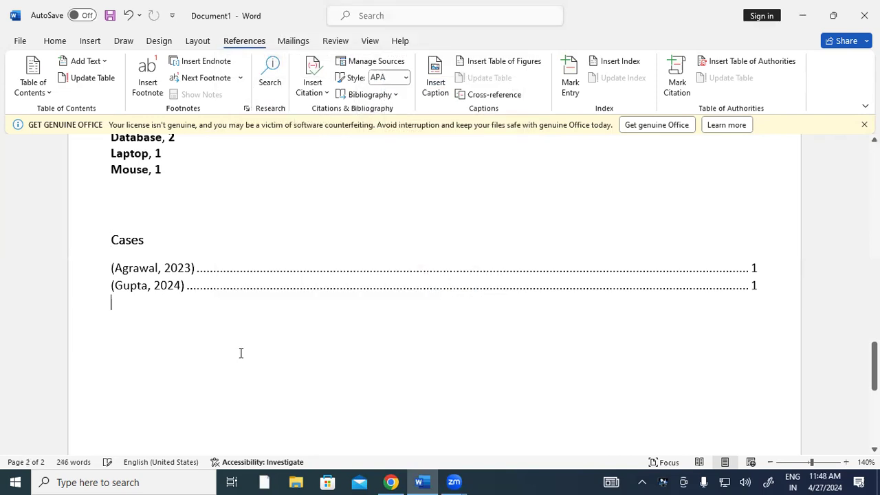
pyautogui.scroll(-1, 235, 347)
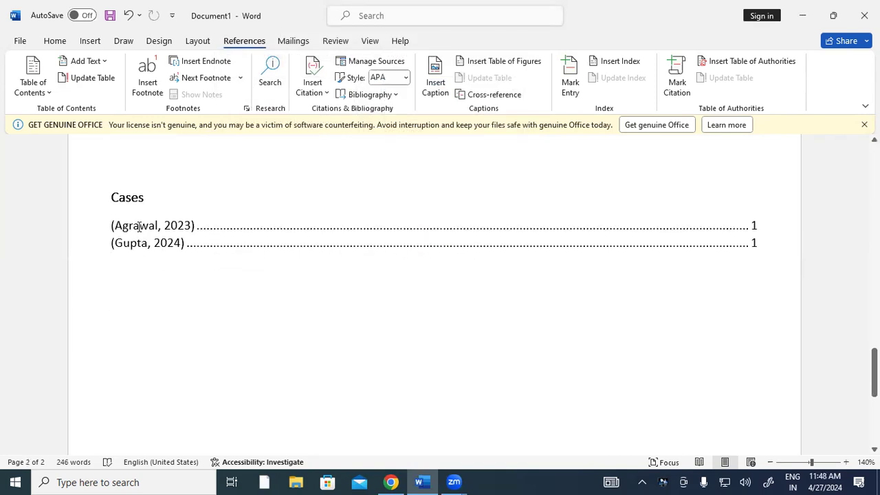
pyautogui.scroll(4, 180, 253)
pyautogui.scroll(2, 179, 255)
pyautogui.scroll(-5, 178, 257)
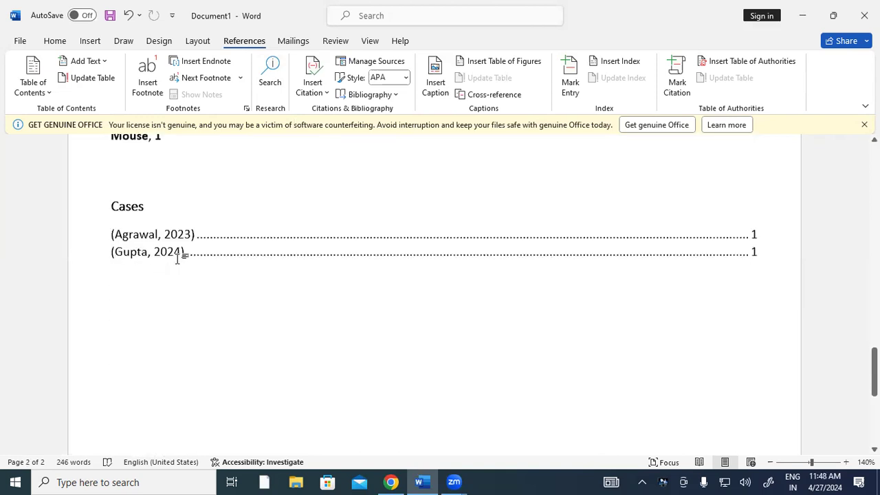
pyautogui.scroll(-1, 176, 259)
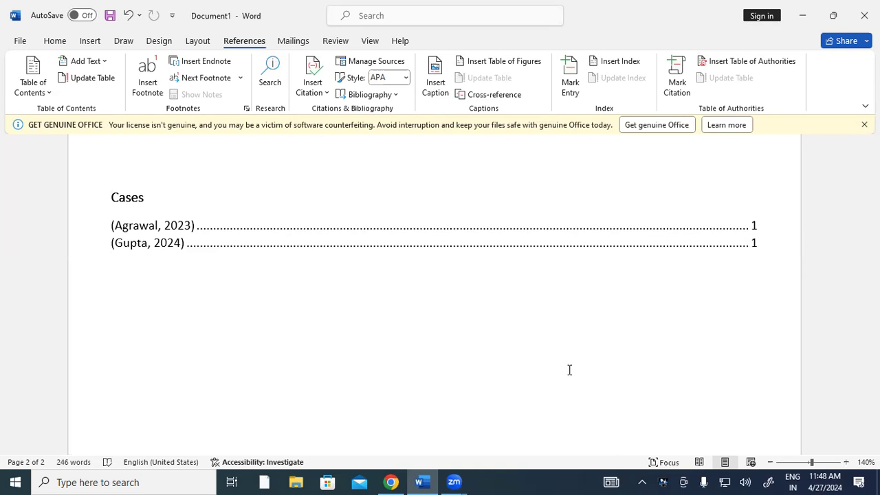
pyautogui.click(703, 481)
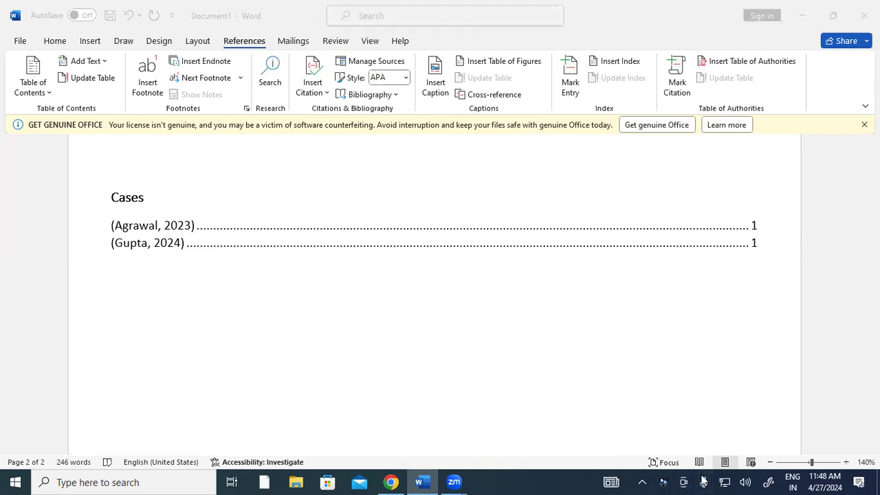